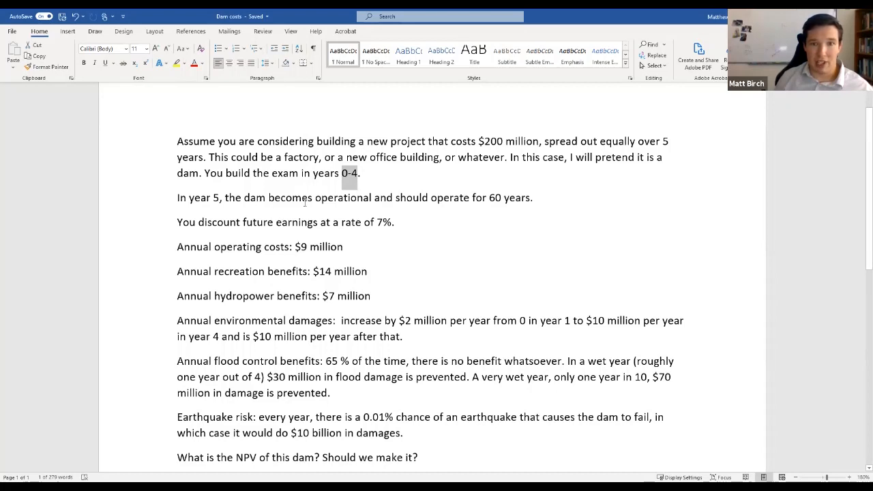
Review the dam project's assumptions: construction and operating timeline, discount rate, annual costs and benefits, flood control and earthquake risk.
{"action": "left_click", "coordinate": [440, 198]}
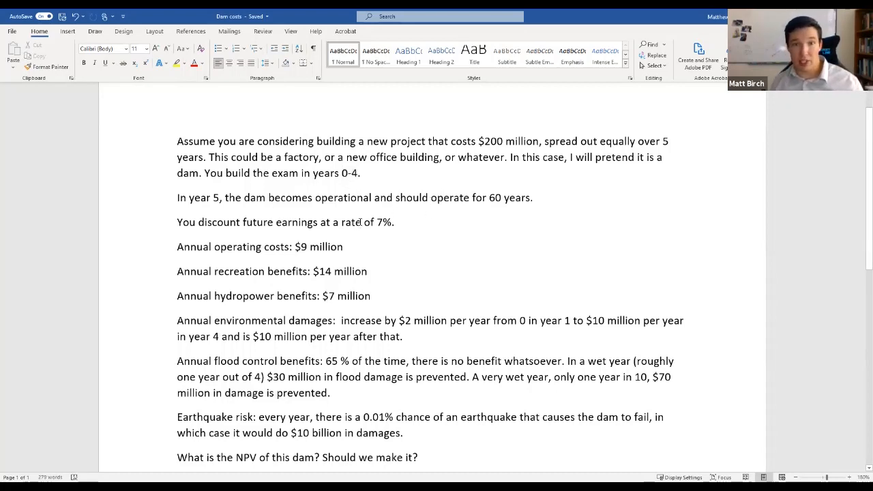
{"action": "left_click_drag", "start_coordinate": [376, 222], "coordinate": [393, 228]}
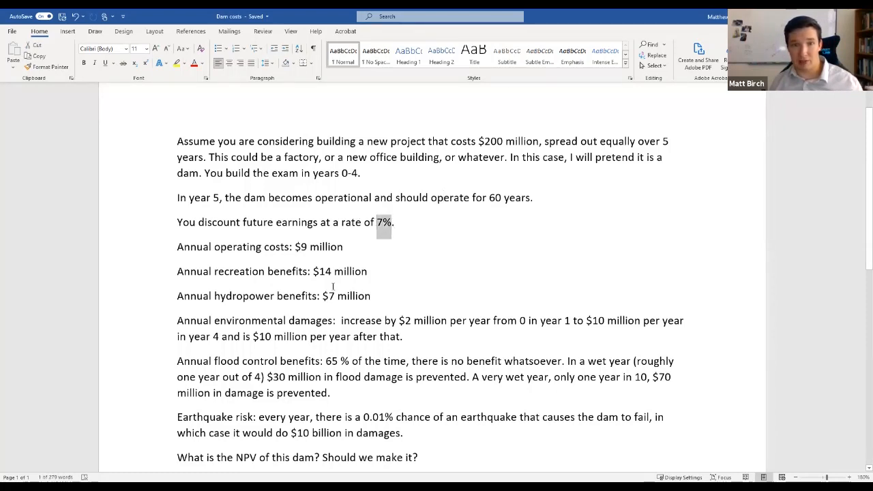
{"action": "left_click", "coordinate": [352, 252]}
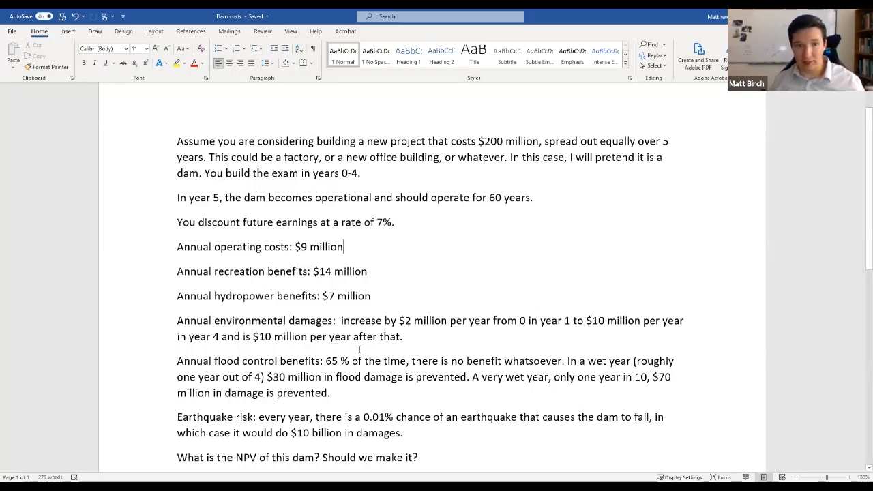
{"action": "scroll", "coordinate": [360, 349], "scroll_direction": "down", "scroll_amount": 2}
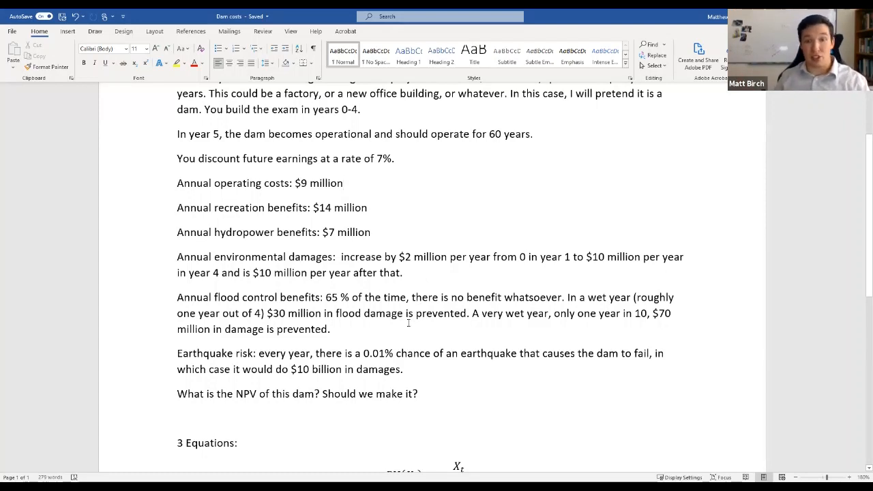
{"action": "scroll", "coordinate": [366, 361], "scroll_direction": "up", "scroll_amount": 2}
Examine the present value, net present value and expected value equations, and the flood control and earthquake paragraphs involving probabilities.
{"action": "scroll", "coordinate": [366, 361], "scroll_direction": "down", "scroll_amount": 10}
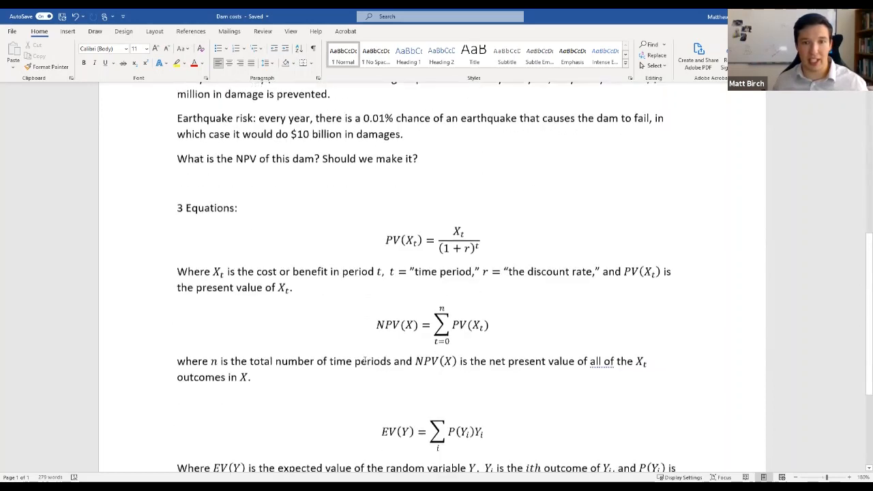
{"action": "scroll", "coordinate": [364, 361], "scroll_direction": "up", "scroll_amount": 1}
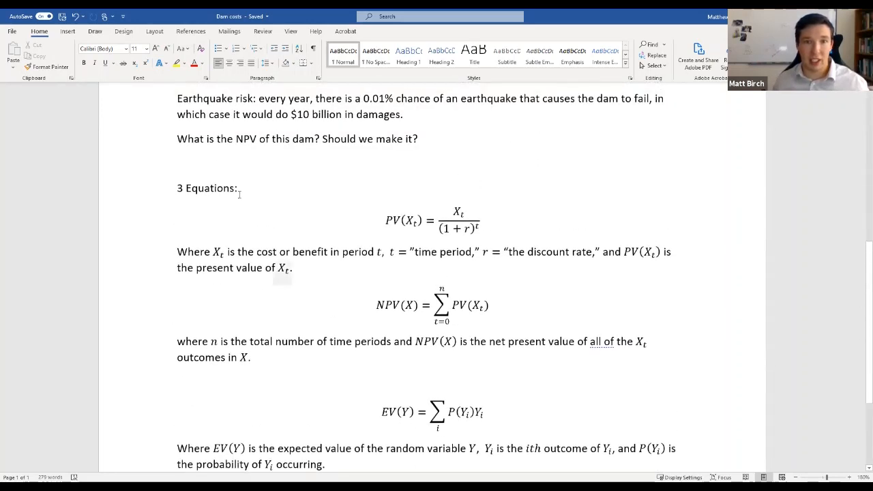
{"action": "left_click", "coordinate": [380, 220]}
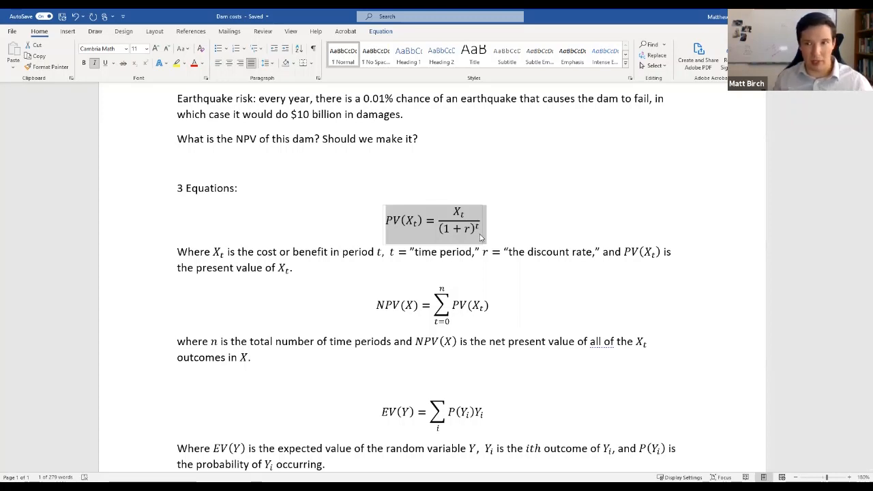
{"action": "left_click", "coordinate": [391, 277]}
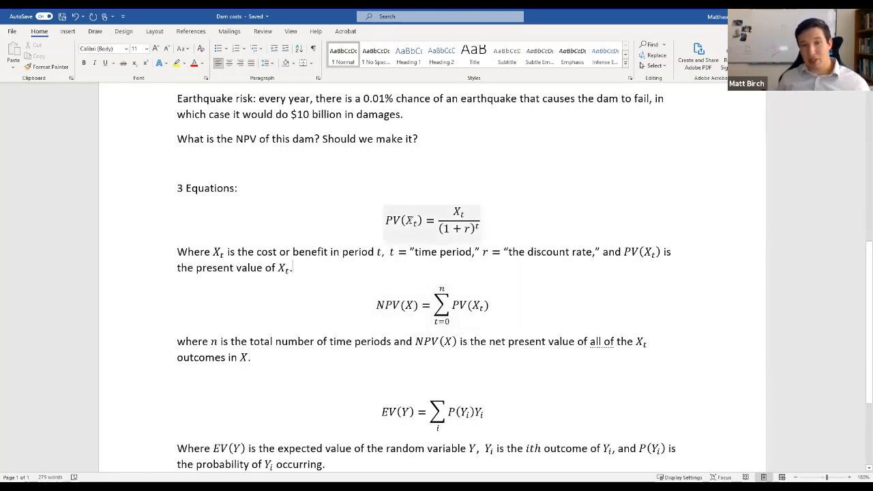
{"action": "left_click", "coordinate": [411, 305]}
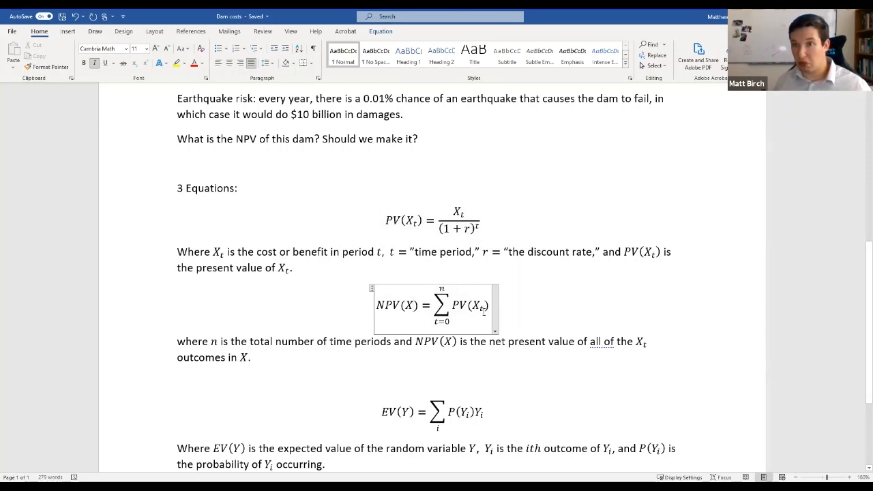
{"action": "left_click", "coordinate": [365, 388]}
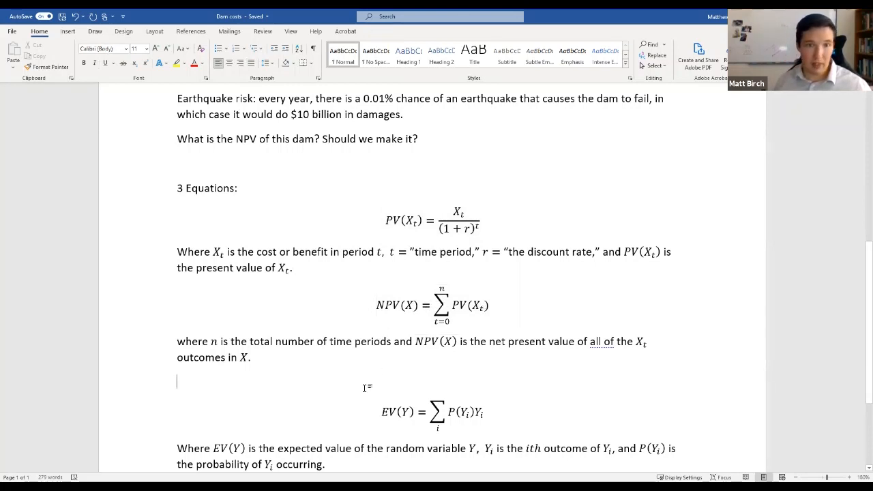
{"action": "scroll", "coordinate": [365, 388], "scroll_direction": "down", "scroll_amount": 4}
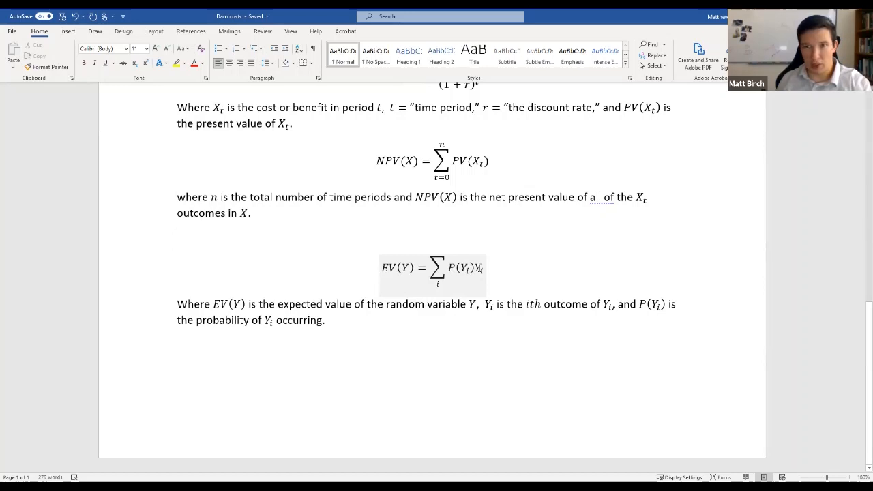
{"action": "scroll", "coordinate": [431, 282], "scroll_direction": "up", "scroll_amount": 7}
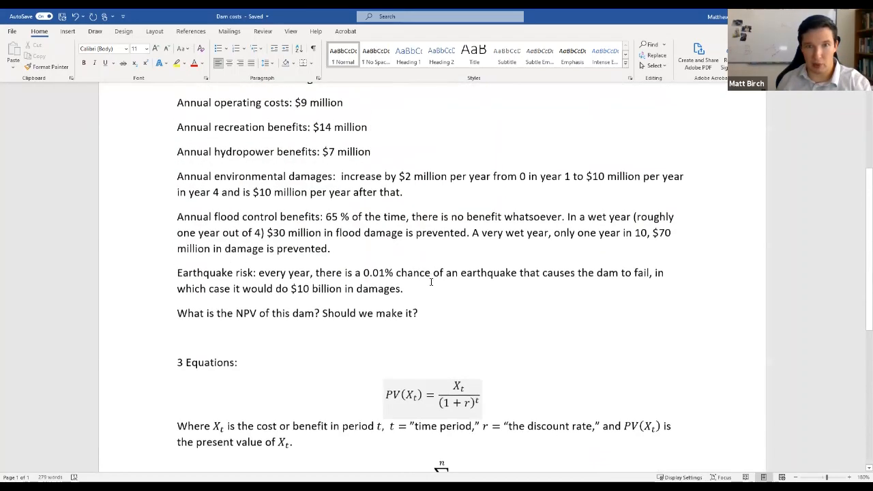
{"action": "left_click_drag", "start_coordinate": [408, 290], "coordinate": [171, 223]}
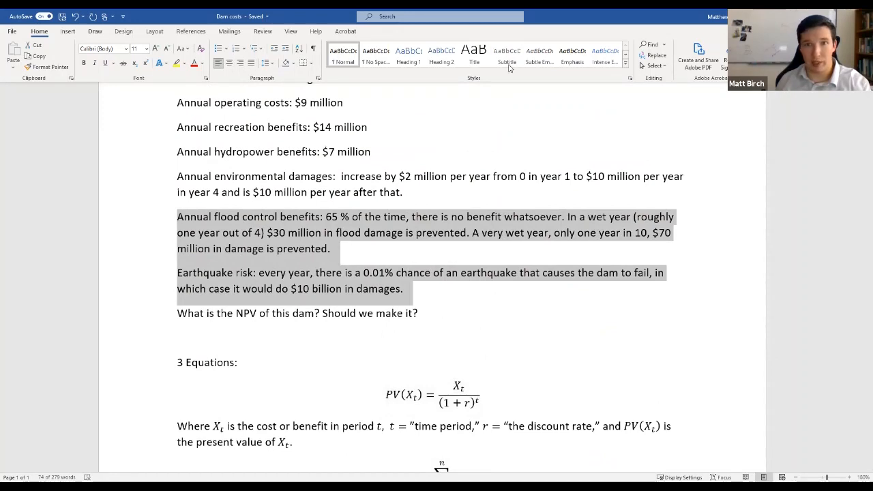
Switch to the Excel workbook and review the cost and benefit amounts listed for each dam category.
{"action": "key", "text": "alt+Tab"}
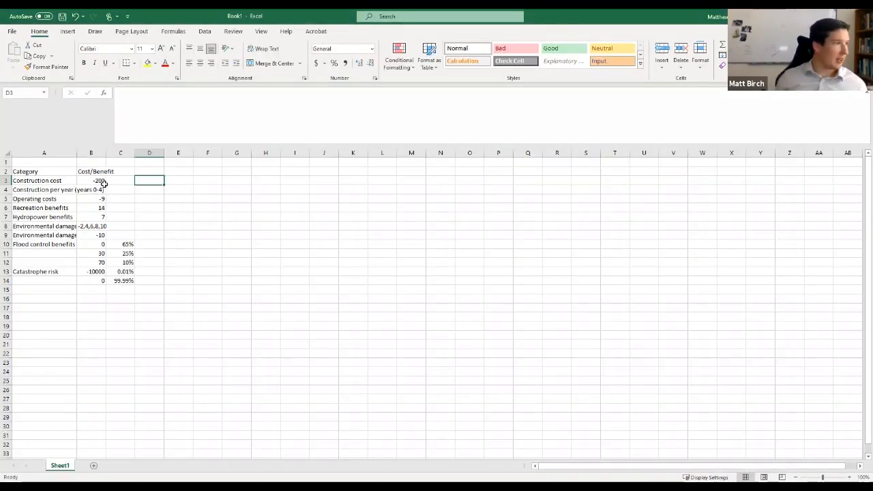
{"action": "left_click", "coordinate": [52, 190]}
{"action": "left_click", "coordinate": [56, 180]}
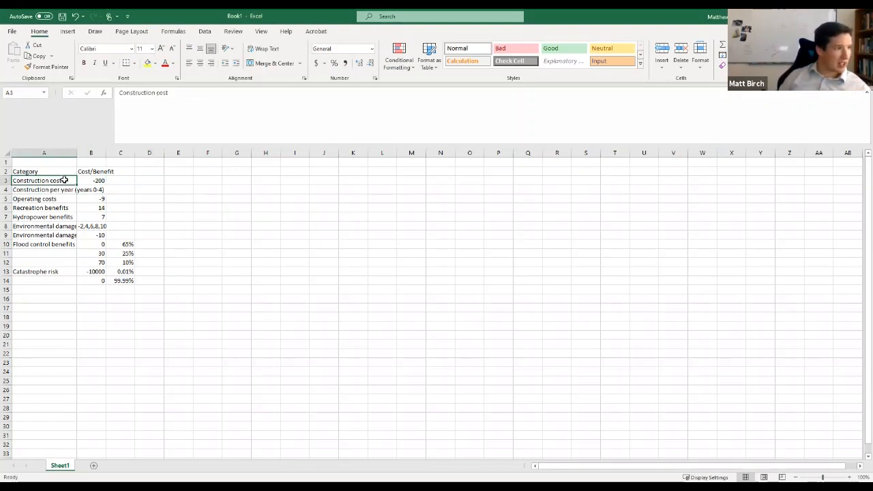
{"action": "left_click", "coordinate": [105, 181]}
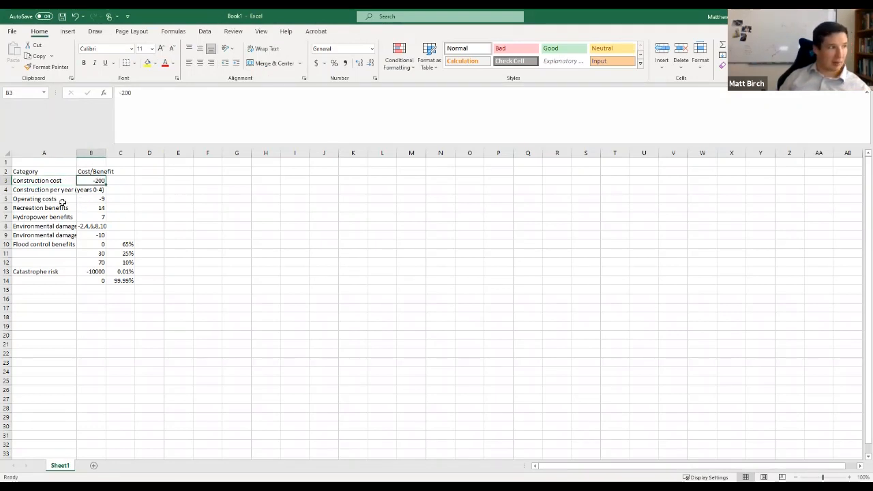
{"action": "left_click", "coordinate": [101, 197]}
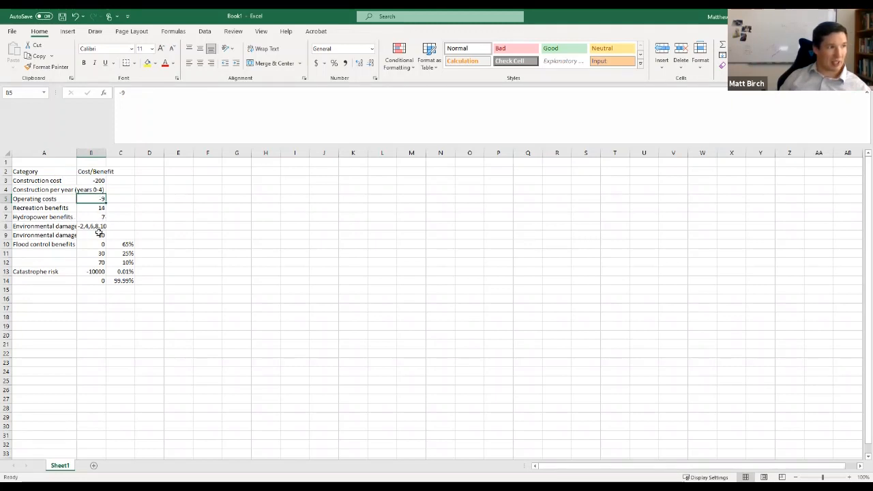
{"action": "left_click", "coordinate": [101, 227]}
{"action": "left_click", "coordinate": [104, 235]}
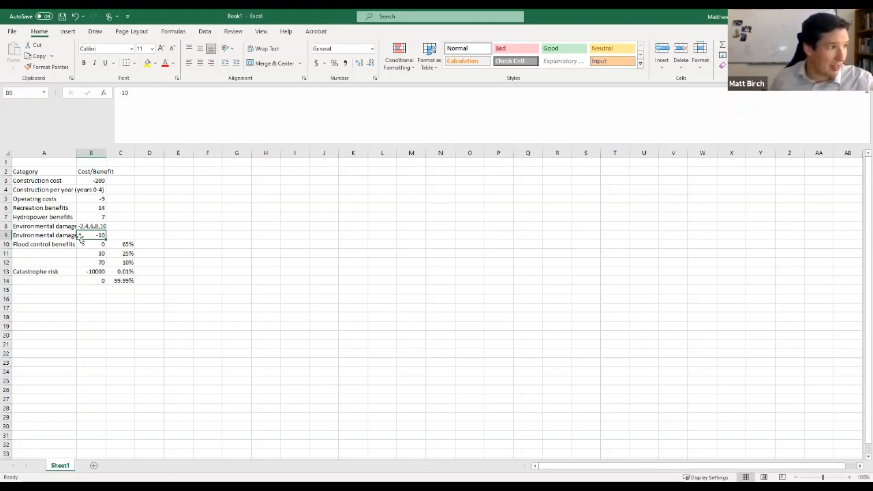
{"action": "left_click", "coordinate": [173, 270]}
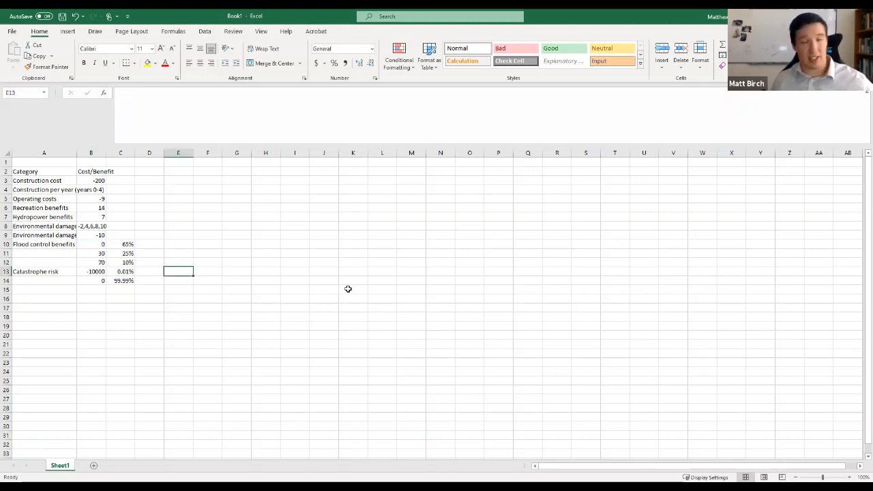
Enter -40 in B4 as the construction cost per year for years 0-4.
{"action": "left_click", "coordinate": [101, 181]}
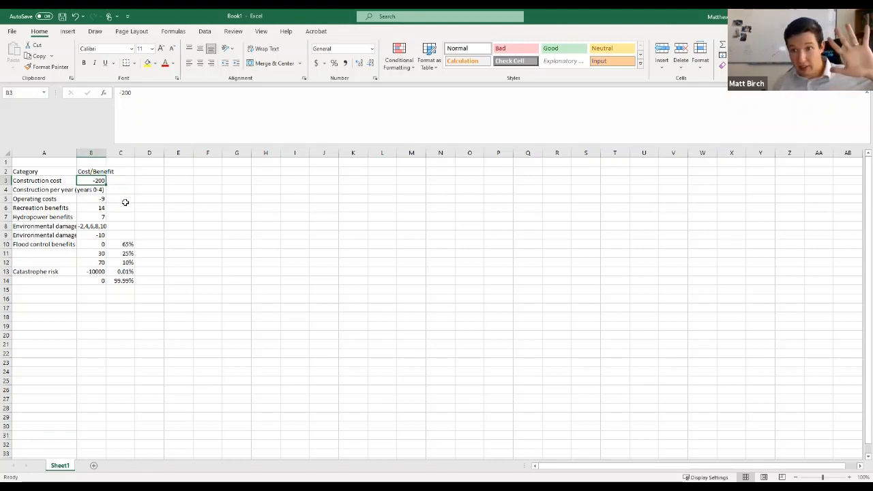
{"action": "left_click", "coordinate": [97, 189]}
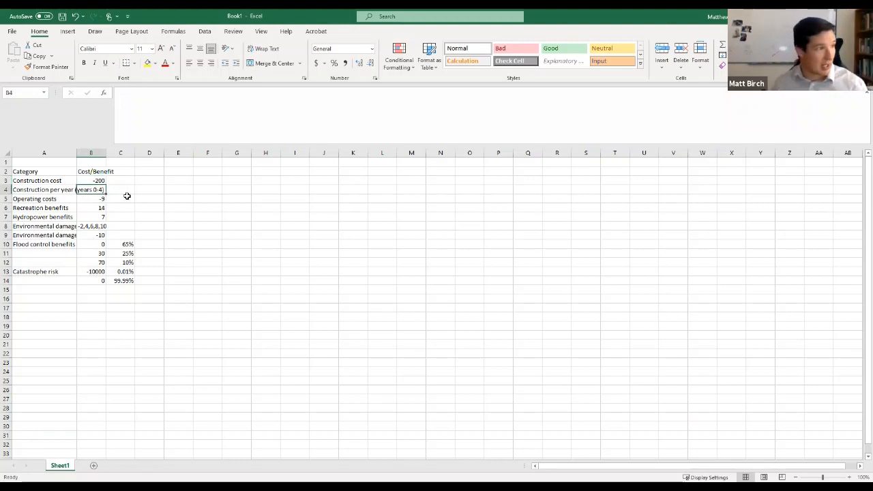
{"action": "type", "text": "-40"}
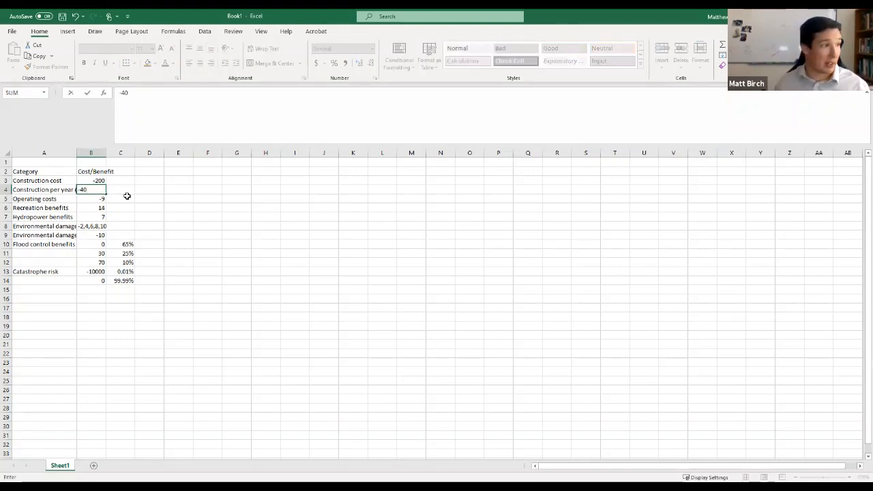
{"action": "key", "text": "Return"}
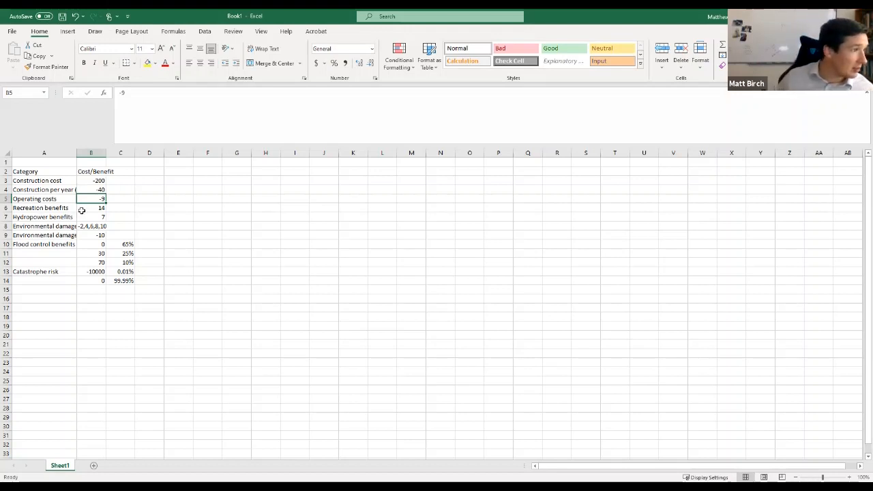
Add the headers P(Yi) in E9 and Yi in F9 for the flood control expected value table.
{"action": "left_click", "coordinate": [98, 226]}
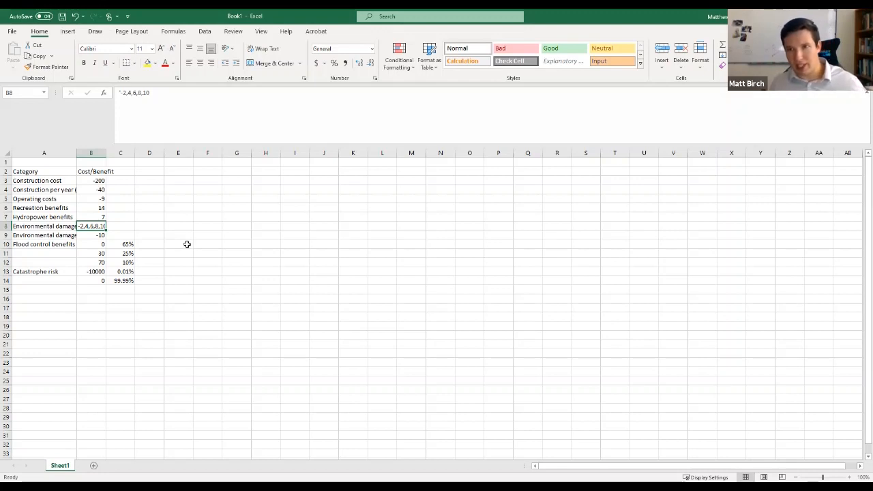
{"action": "left_click", "coordinate": [95, 233]}
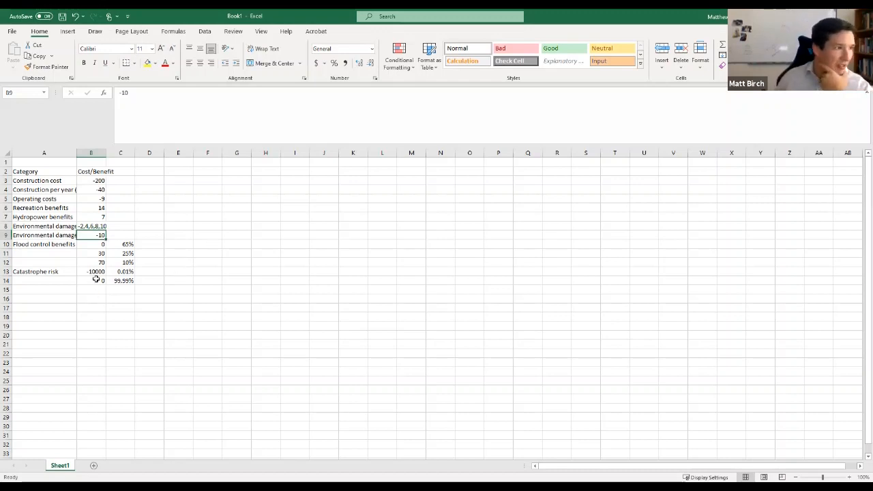
{"action": "left_click_drag", "start_coordinate": [99, 243], "coordinate": [128, 263]}
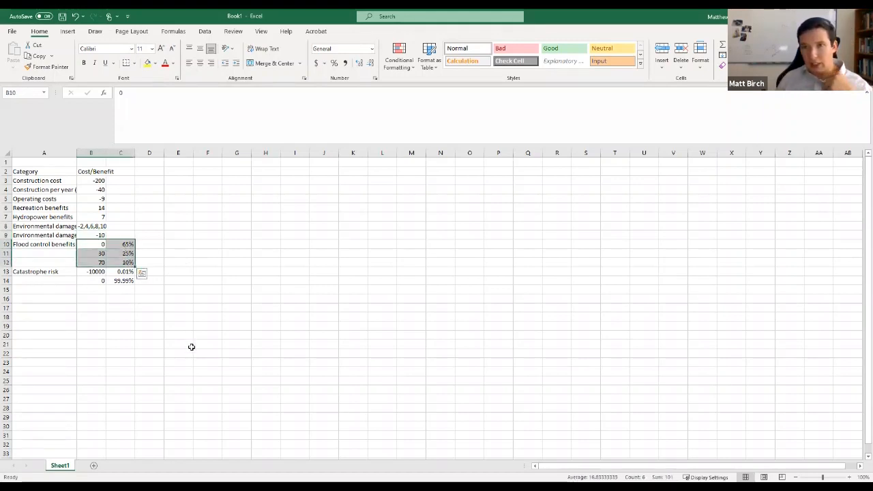
{"action": "left_click", "coordinate": [181, 245]}
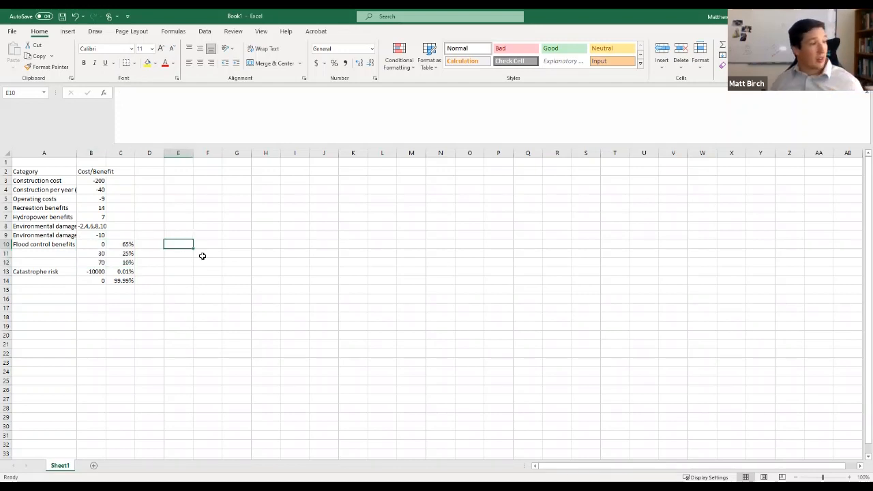
{"action": "left_click", "coordinate": [181, 237]}
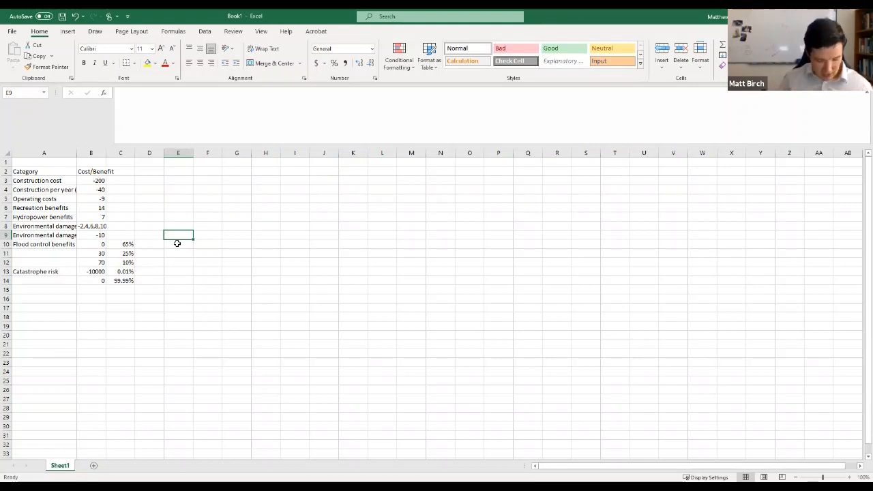
{"action": "type", "text": "P("}
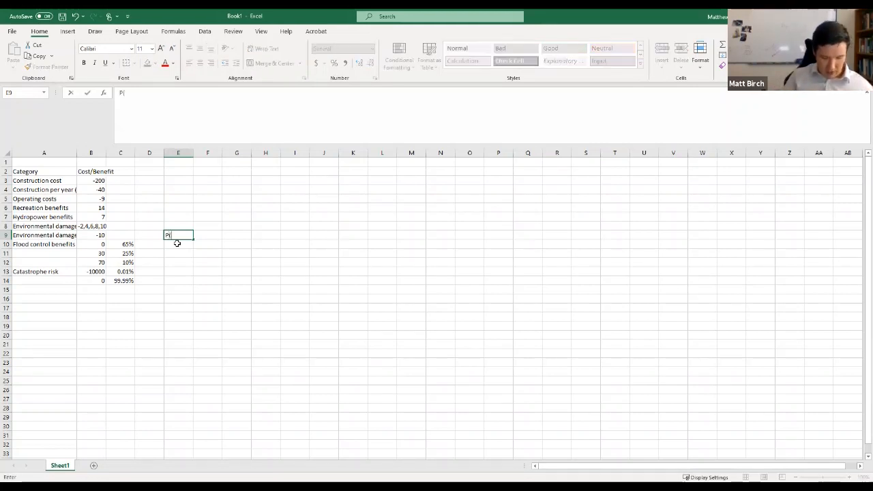
{"action": "type", "text": "Y|I"}
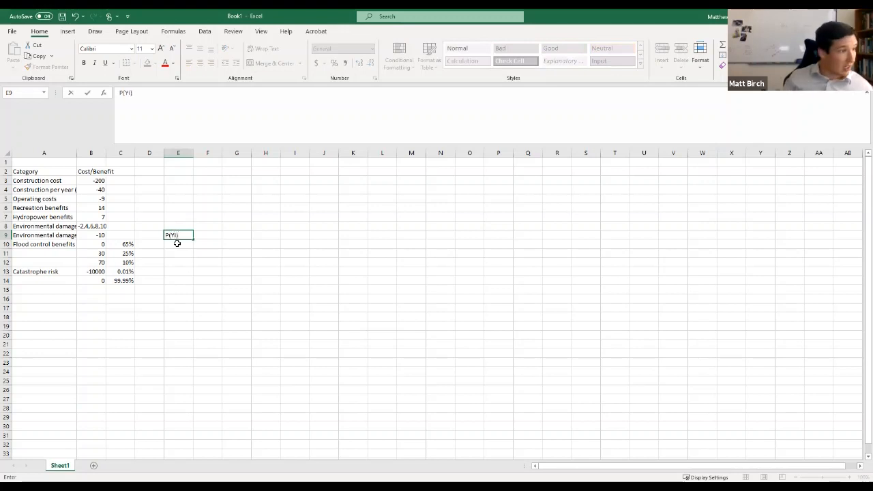
{"action": "type", "text": ")"}
{"action": "key", "text": "Tab"}
{"action": "type", "text": "Yi"}
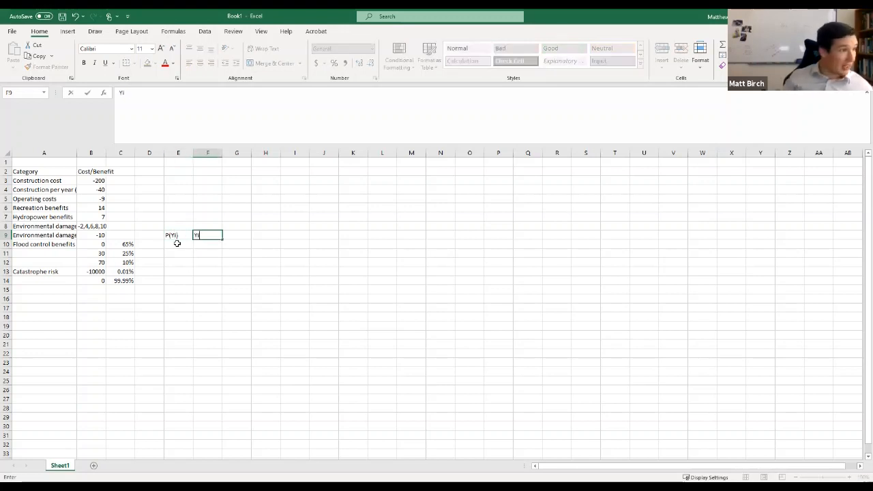
{"action": "key", "text": "Down"}
{"action": "key", "text": "Left"}
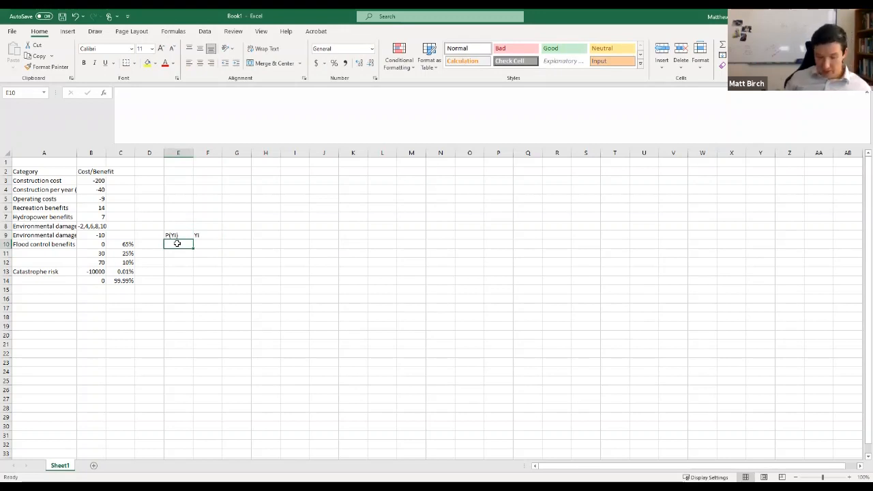
Enter the flood control probabilities 0.65, 0.25 and 0.1 in E10:E12 under P(Yi).
{"action": "type", "text": "0.65"}
{"action": "key", "text": "Return"}
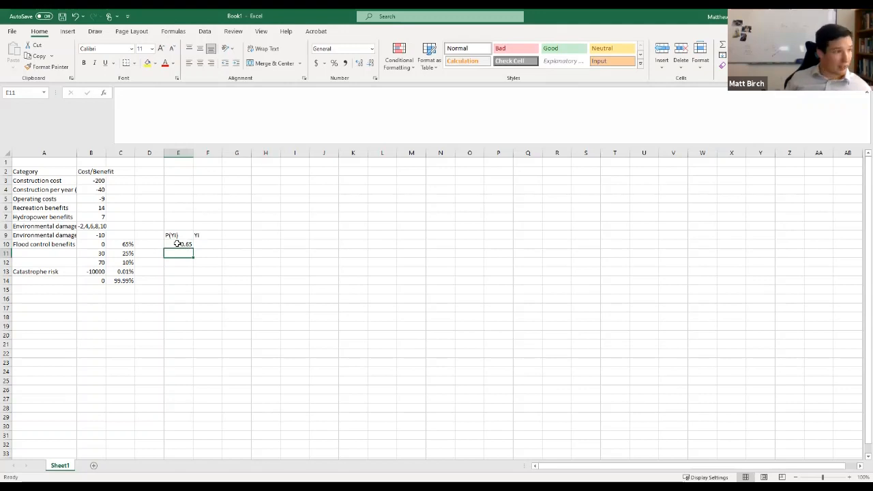
{"action": "type", "text": ".25"}
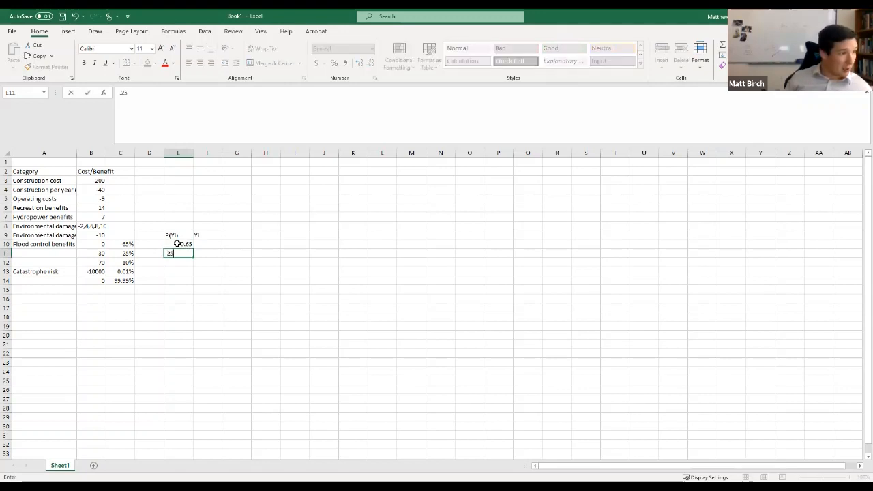
{"action": "key", "text": "Return"}
{"action": "type", "text": ".1"}
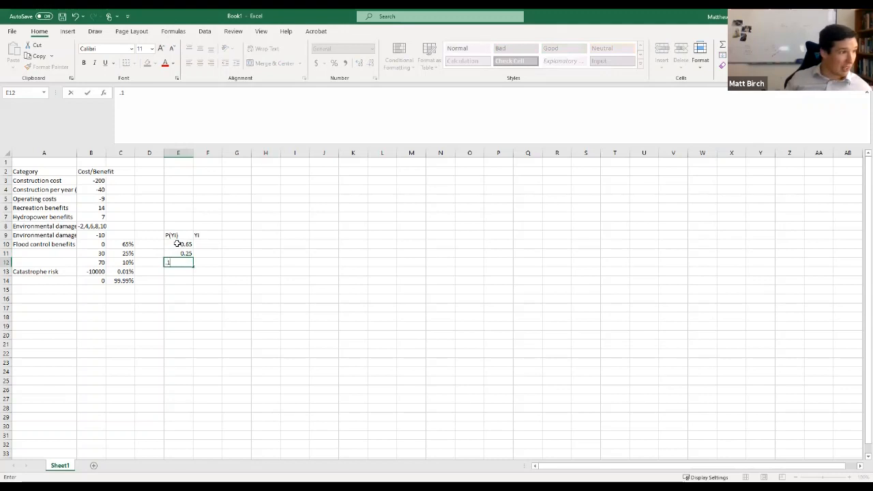
{"action": "key", "text": "Return"}
Enter the flood control outcomes 0, 30 and 70 in F10:F12 under Yi.
{"action": "key", "text": "Up"}
{"action": "key", "text": "Up"}
{"action": "key", "text": "Right"}
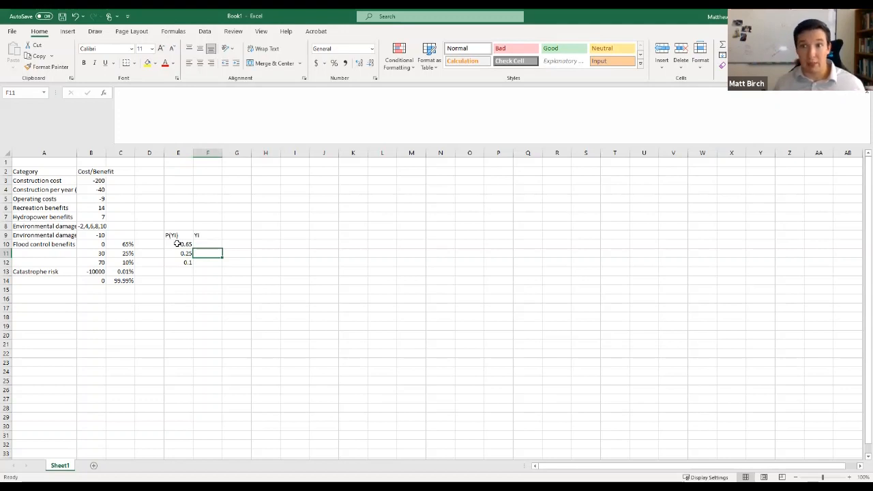
{"action": "key", "text": "Up"}
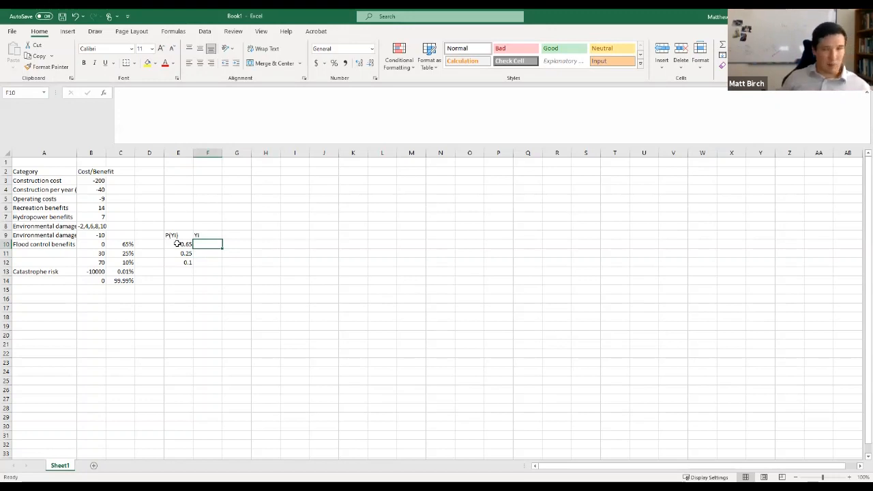
{"action": "type", "text": "0"}
{"action": "key", "text": "Return"}
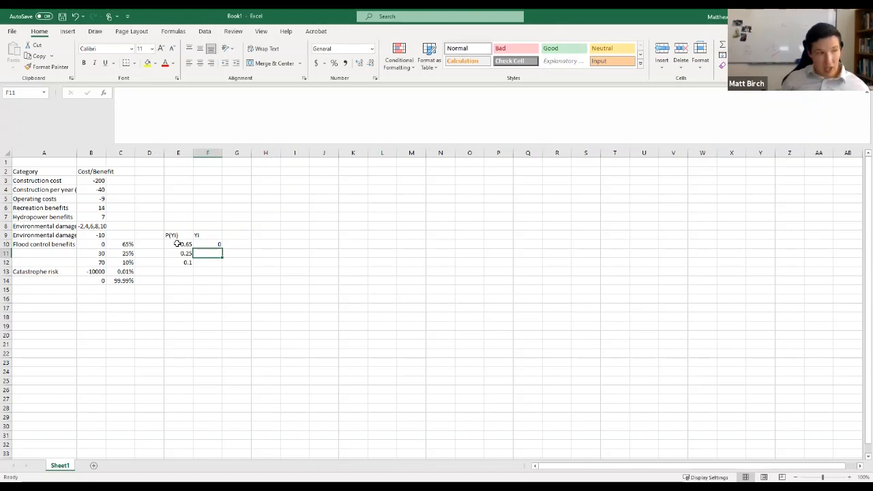
{"action": "type", "text": "30"}
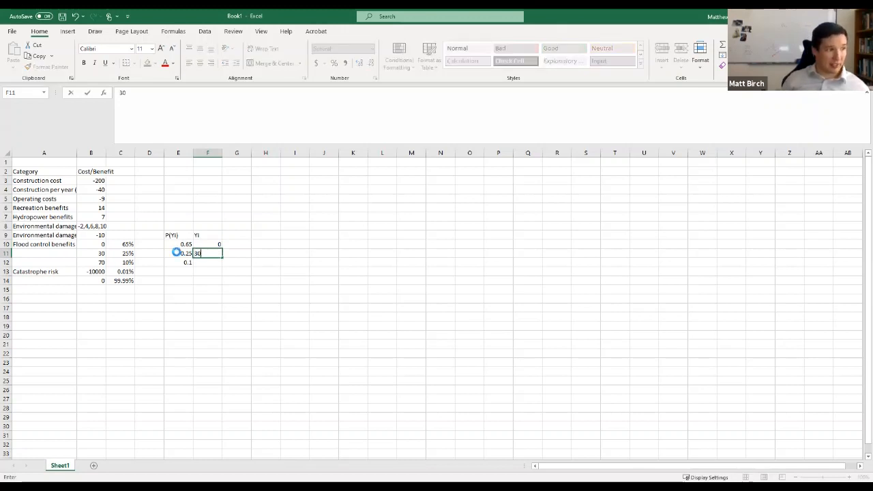
{"action": "key", "text": "Return"}
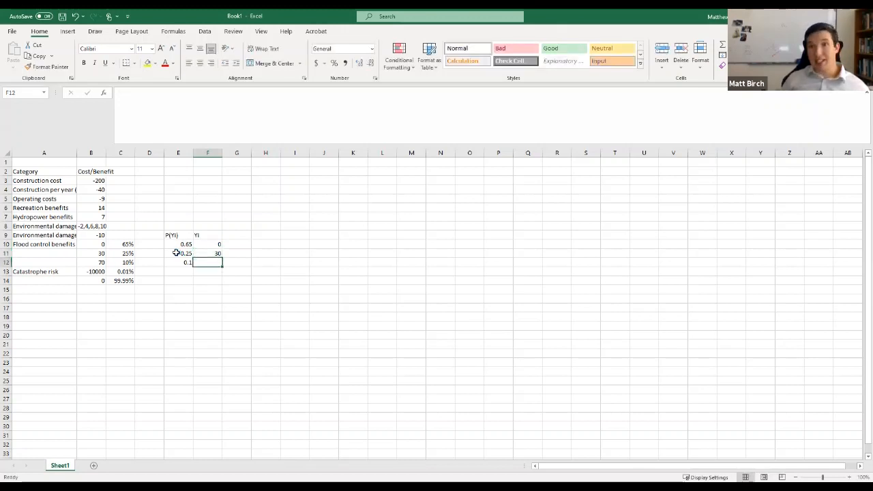
{"action": "type", "text": "70"}
{"action": "key", "text": "Tab"}
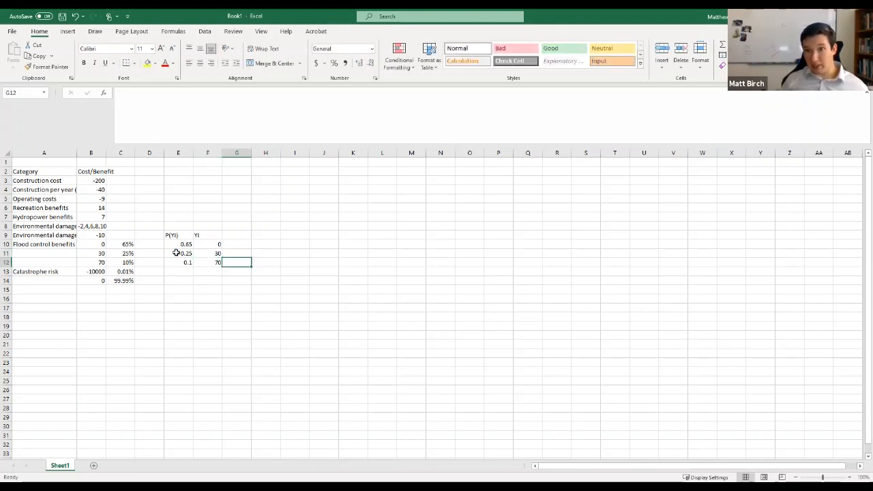
Add the header P(Yi)Yi in G9 for the probability-weighted outcomes.
{"action": "key", "text": "Up"}
{"action": "key", "text": "Up"}
{"action": "key", "text": "Up"}
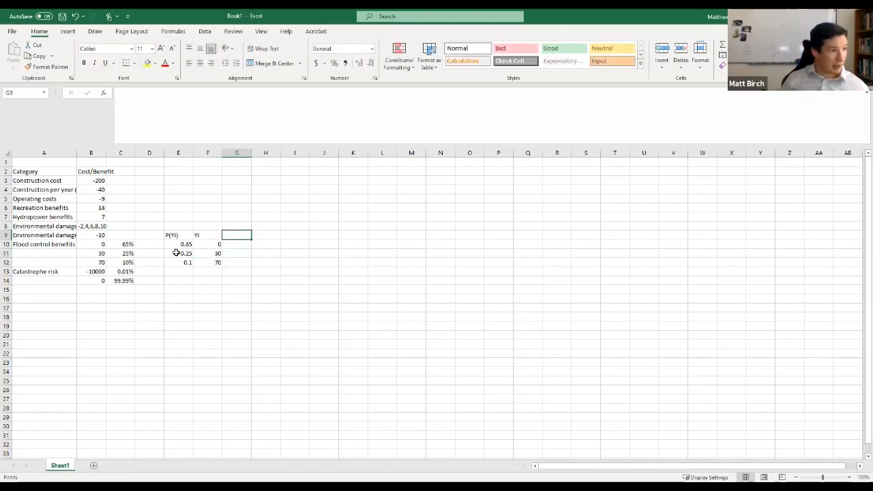
{"action": "type", "text": "P(Yi)Yi"}
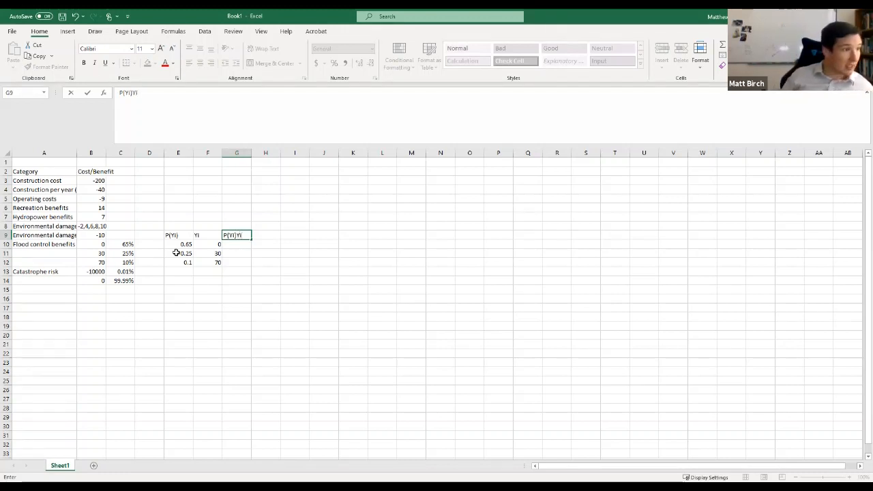
{"action": "key", "text": "Return"}
Enter =E10*F10 in G10 to multiply probability by outcome, and fill the formula down to G12.
{"action": "type", "text": "="}
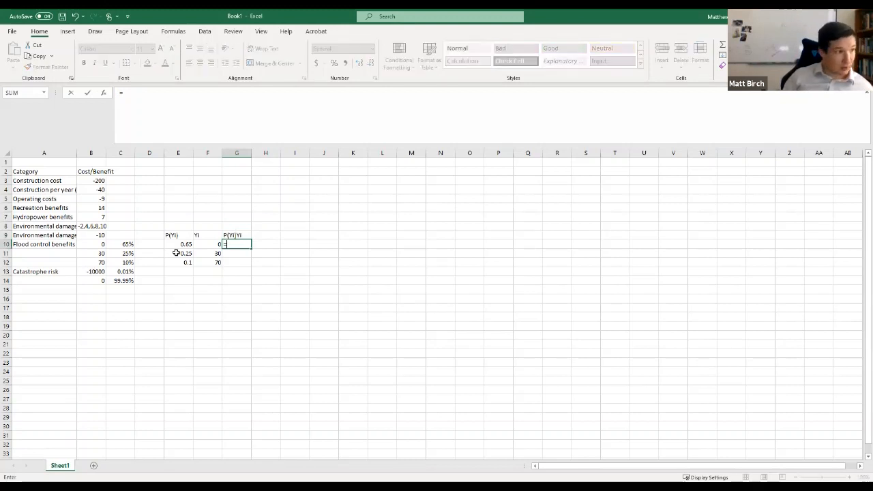
{"action": "key", "text": "Left"}
{"action": "key", "text": "Left"}
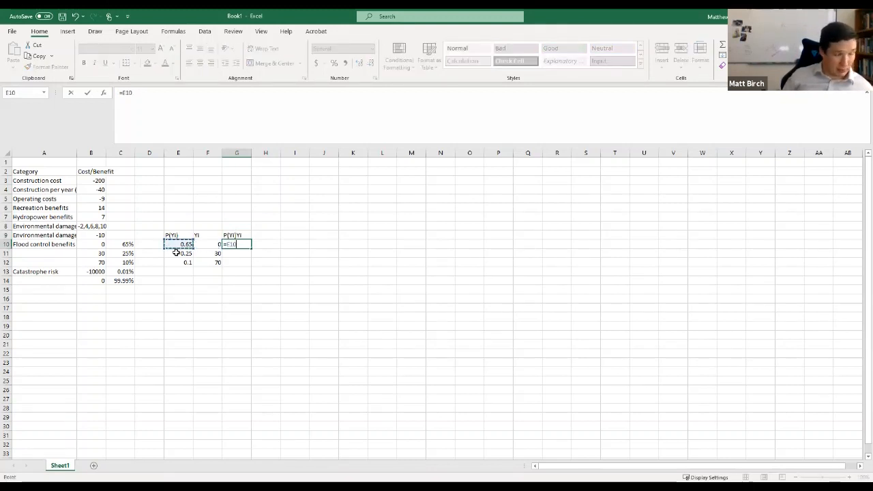
{"action": "type", "text": "*"}
{"action": "key", "text": "Left"}
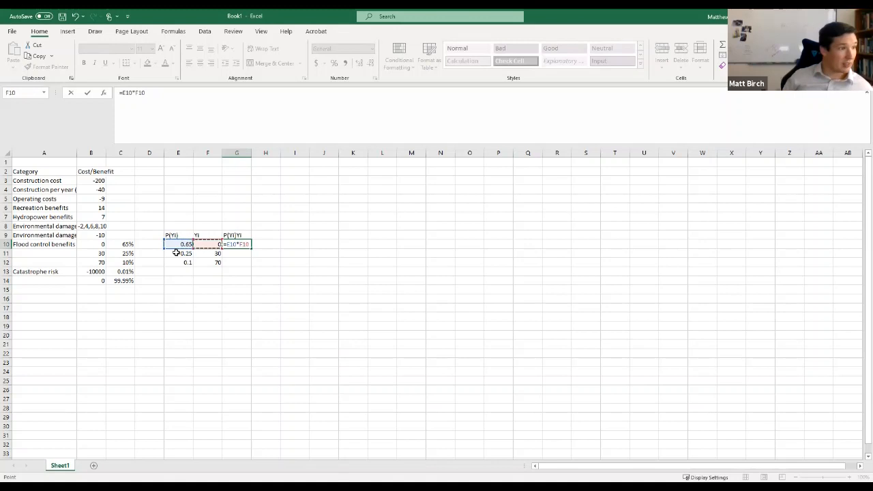
{"action": "key", "text": "Return"}
{"action": "left_click", "coordinate": [237, 244]}
{"action": "left_click_drag", "start_coordinate": [251, 248], "coordinate": [251, 266]}
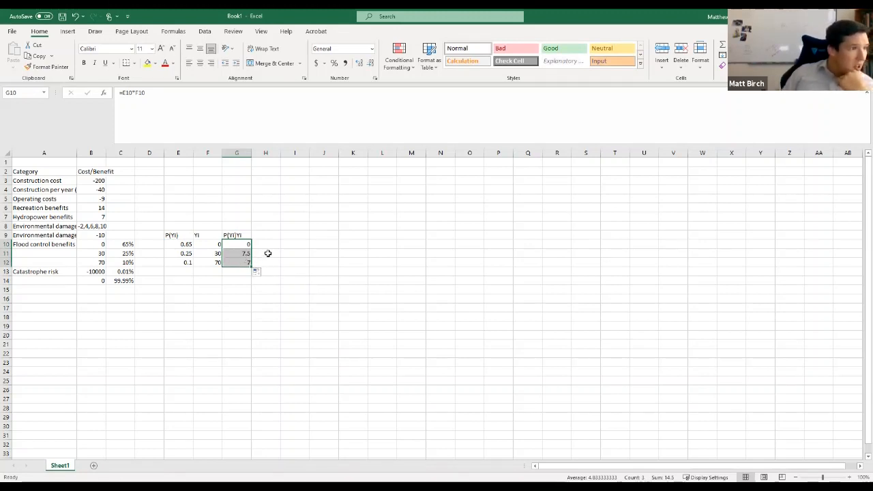
Add the header EV(Y) in H9 for the expected value.
{"action": "left_click", "coordinate": [276, 234]}
{"action": "type", "text": "E"}
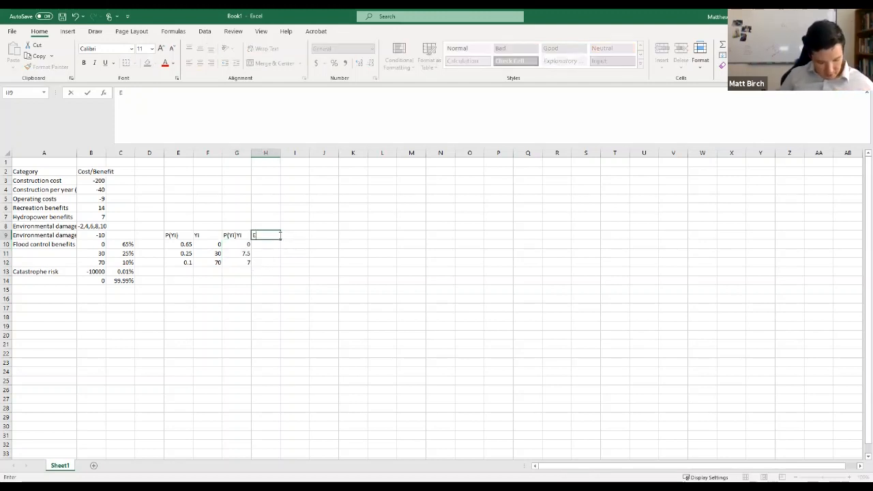
{"action": "type", "text": "V(Y)"}
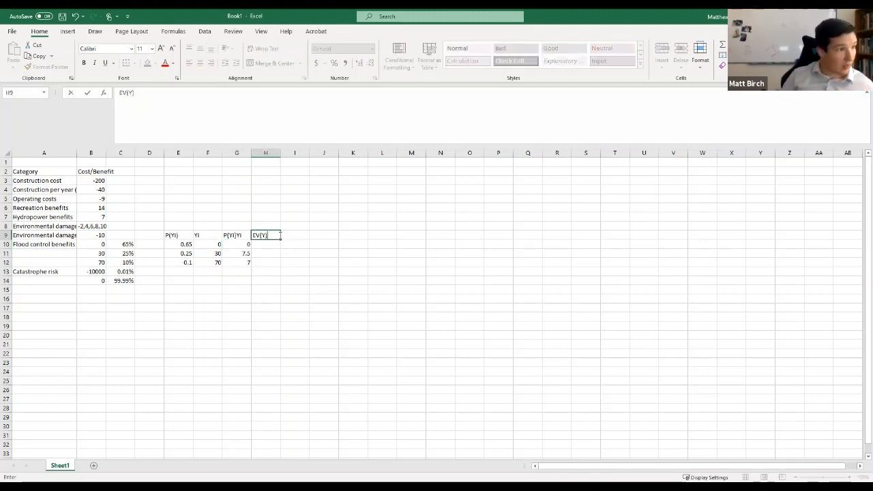
{"action": "key", "text": "Return"}
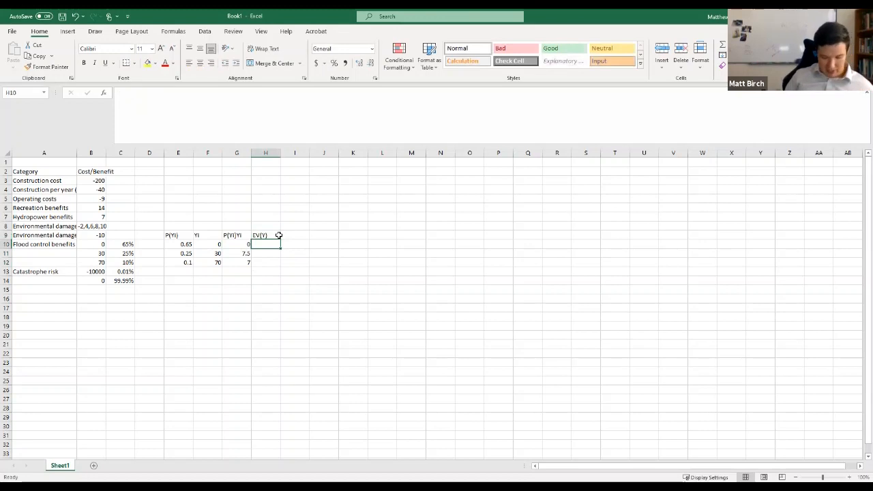
Calculate the flood control expected value in H10 with =SUM(G10:G12).
{"action": "type", "text": "=s"}
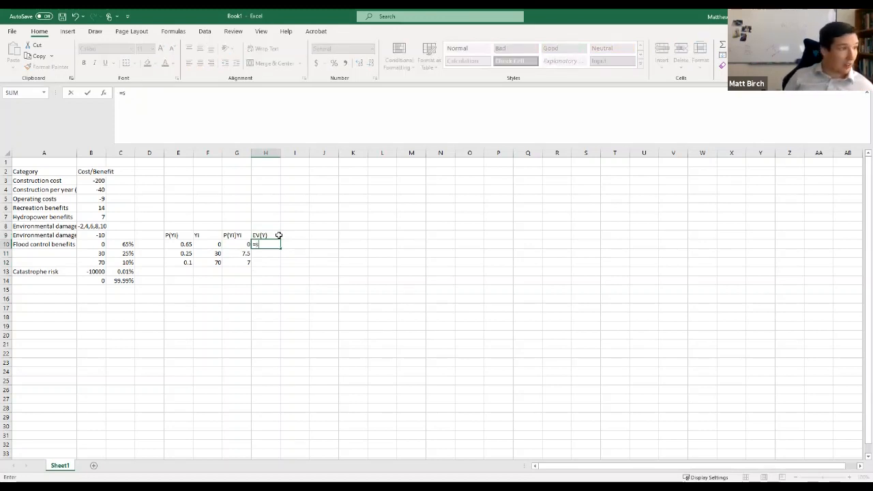
{"action": "type", "text": "um("}
{"action": "key", "text": "Left"}
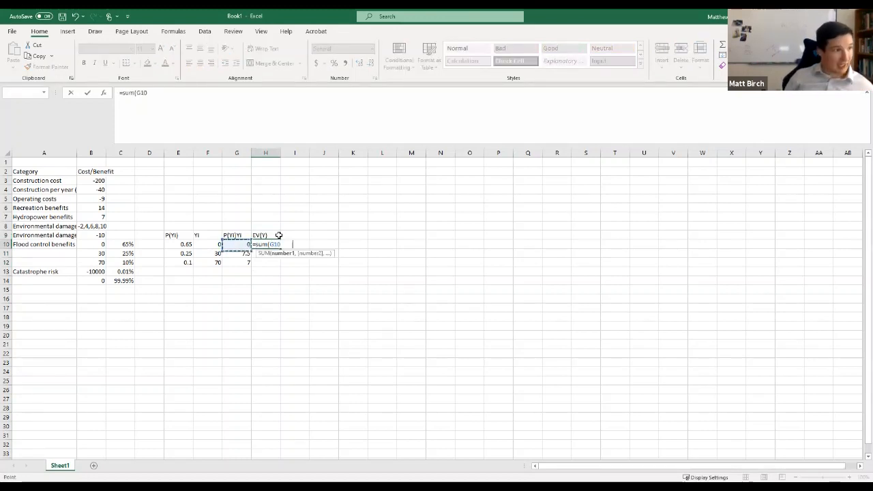
{"action": "key", "text": "shift+Down"}
{"action": "key", "text": "shift+Down"}
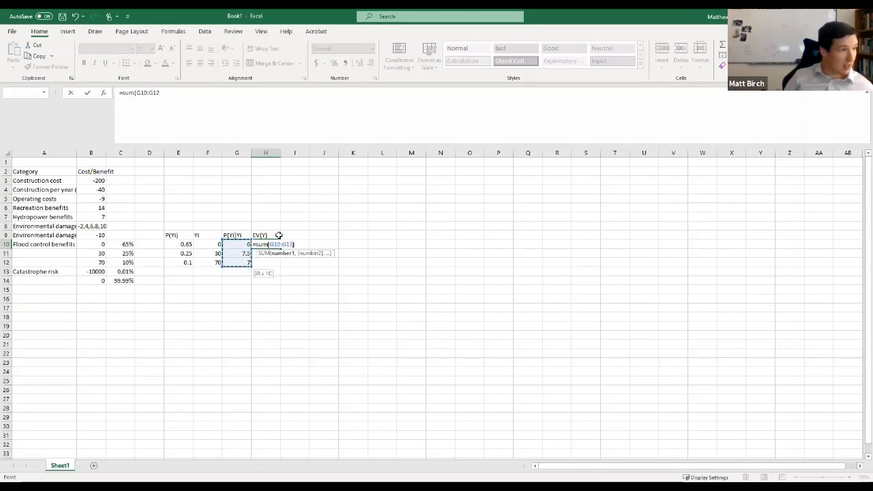
{"action": "key", "text": "Return"}
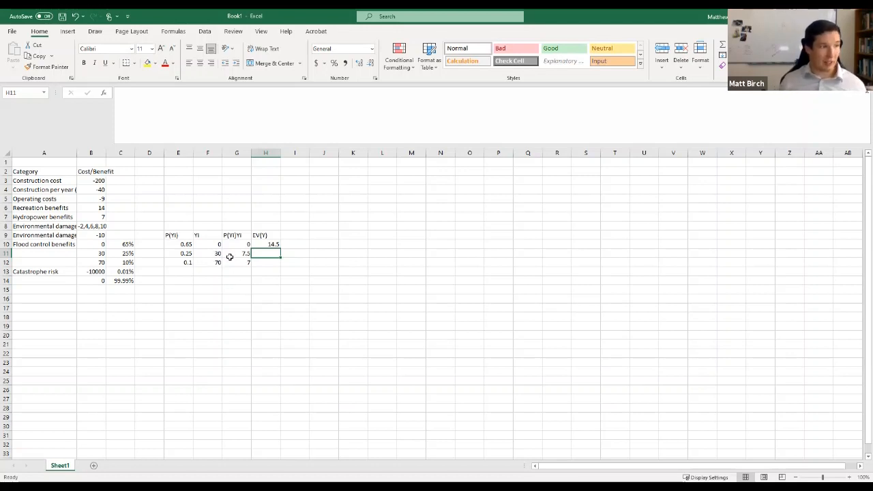
Review the H10 sum and its G10:G12 products, compare them with the EV(Y) equation in the Word document, and return to Excel.
{"action": "left_click", "coordinate": [266, 243]}
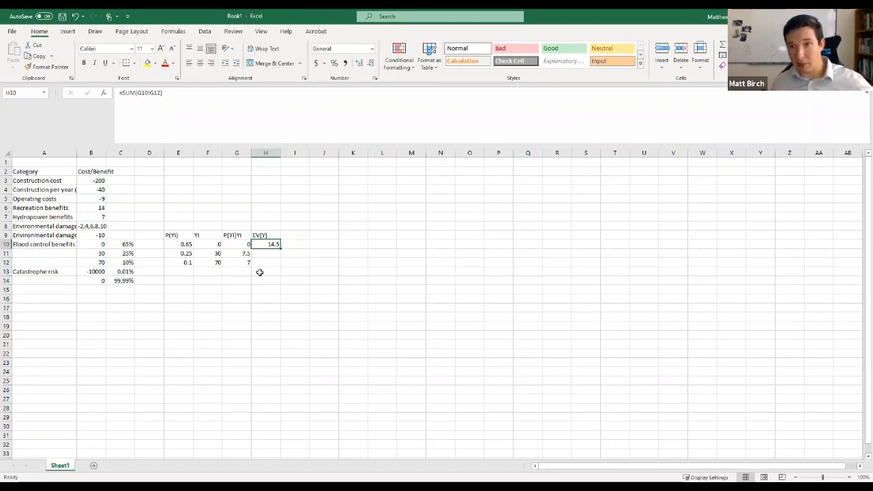
{"action": "left_click_drag", "start_coordinate": [241, 244], "coordinate": [243, 268]}
{"action": "left_click", "coordinate": [272, 244]}
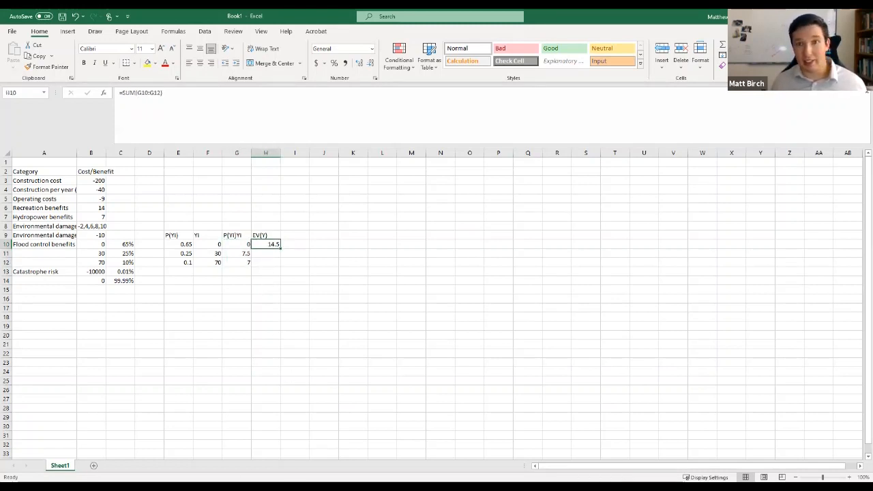
{"action": "key", "text": "alt+Tab"}
{"action": "left_click", "coordinate": [501, 284]}
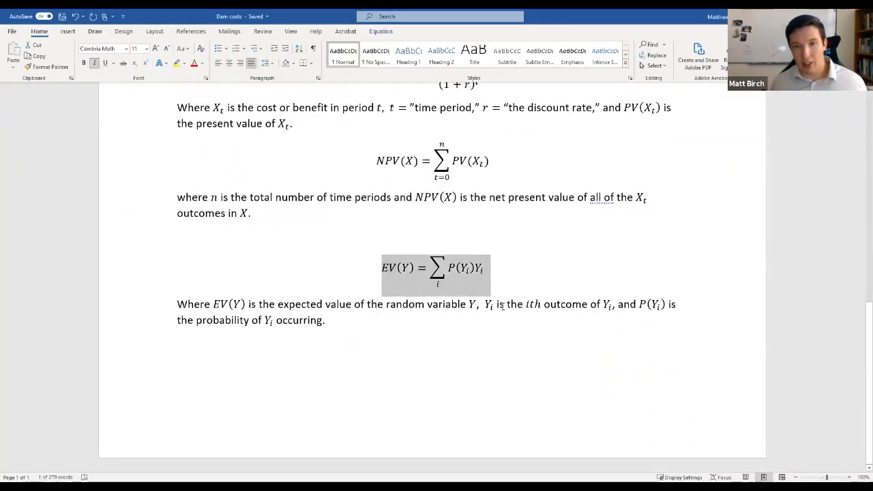
{"action": "key", "text": "alt+Tab"}
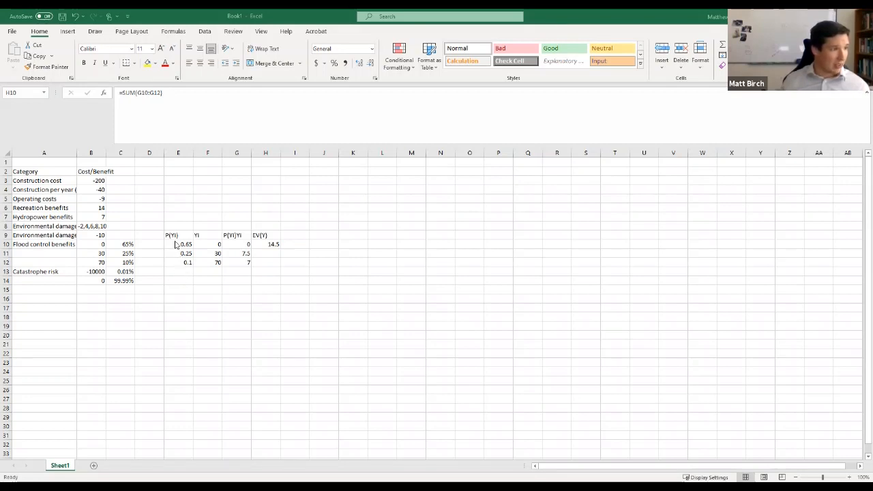
Clear the flood control probabilities, outcomes and products from E10:G12, keeping the headers.
{"action": "left_click_drag", "start_coordinate": [171, 235], "coordinate": [239, 258]}
{"action": "left_click_drag", "start_coordinate": [169, 245], "coordinate": [237, 262]}
{"action": "key", "text": "Delete"}
{"action": "left_click", "coordinate": [178, 298]}
Enter the catastrophe probability 0.0001 in E13 and its outcome -10000 in F13.
{"action": "left_click", "coordinate": [178, 271]}
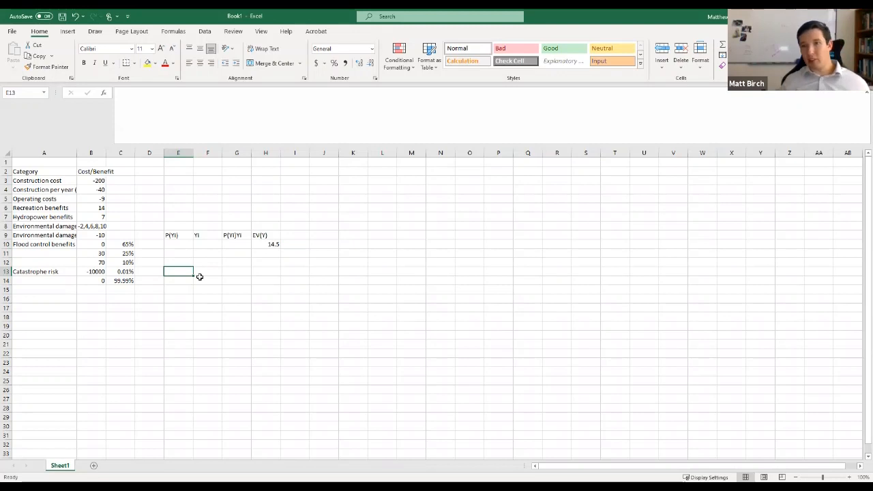
{"action": "type", "text": ".01"}
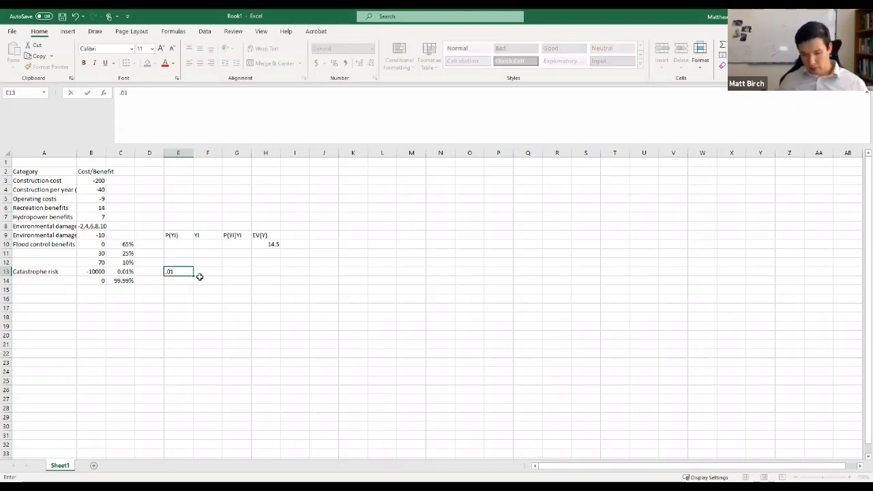
{"action": "key", "text": "BackSpace"}
{"action": "type", "text": "0001"}
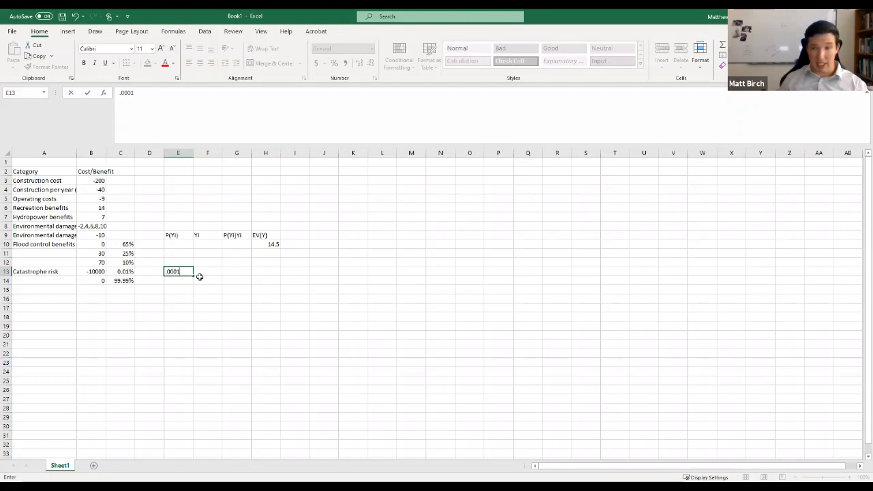
{"action": "left_click", "coordinate": [199, 276]}
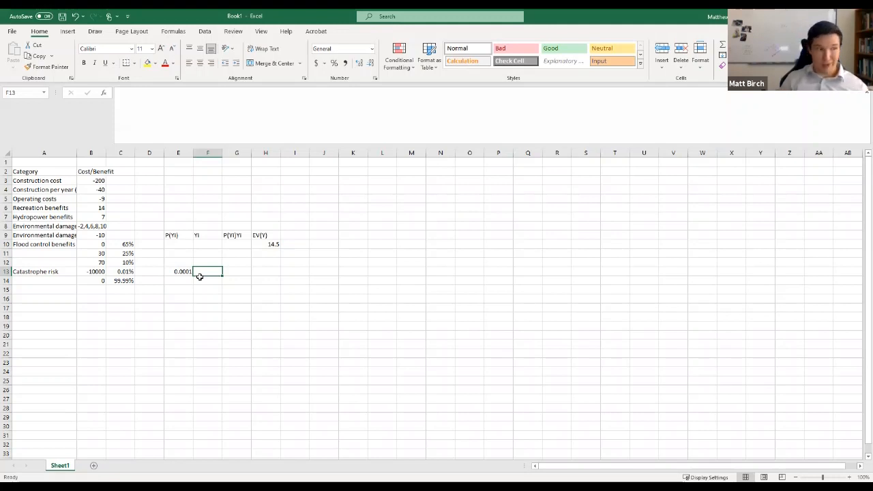
{"action": "type", "text": "=1"}
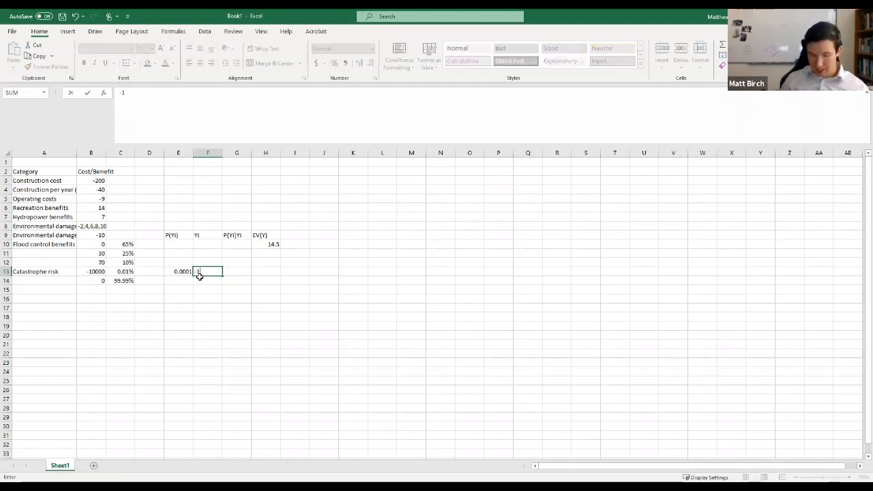
{"action": "type", "text": "0000"}
{"action": "key", "text": "Return"}
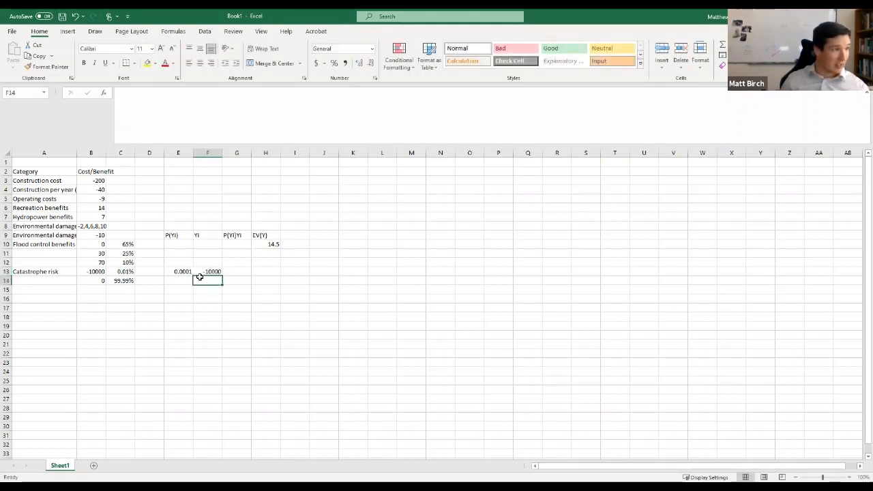
Enter the no-catastrophe probability 0.9999 in E14 and its outcome 0 in F14.
{"action": "key", "text": "Left"}
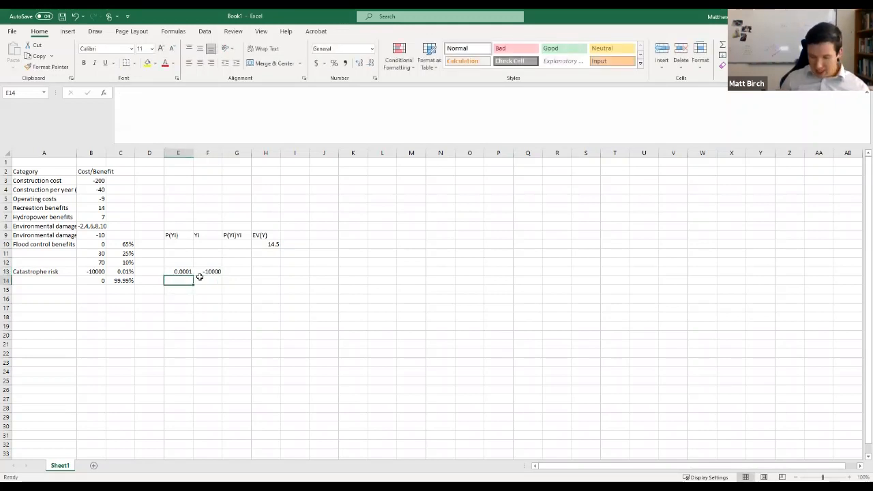
{"action": "type", "text": ".9999"}
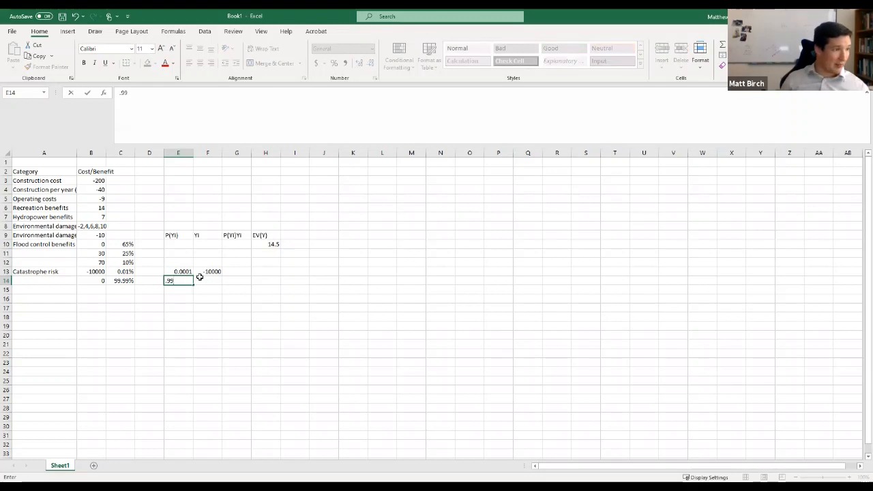
{"action": "key", "text": "Tab"}
{"action": "type", "text": "0"}
{"action": "key", "text": "Return"}
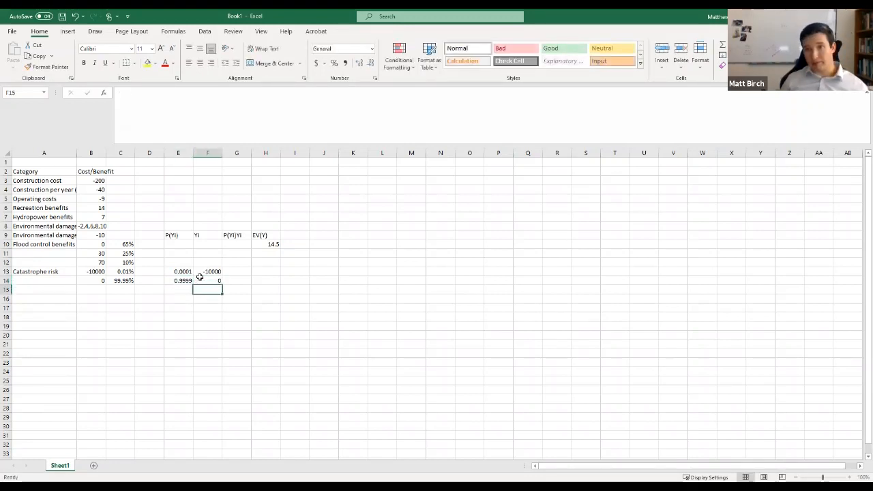
Calculate the catastrophe risk's expected value in H13 with the formula =E13*F13+E14*F14.
{"action": "key", "text": "Right"}
{"action": "key", "text": "Right"}
{"action": "key", "text": "Up"}
{"action": "key", "text": "Up"}
{"action": "type", "text": "="}
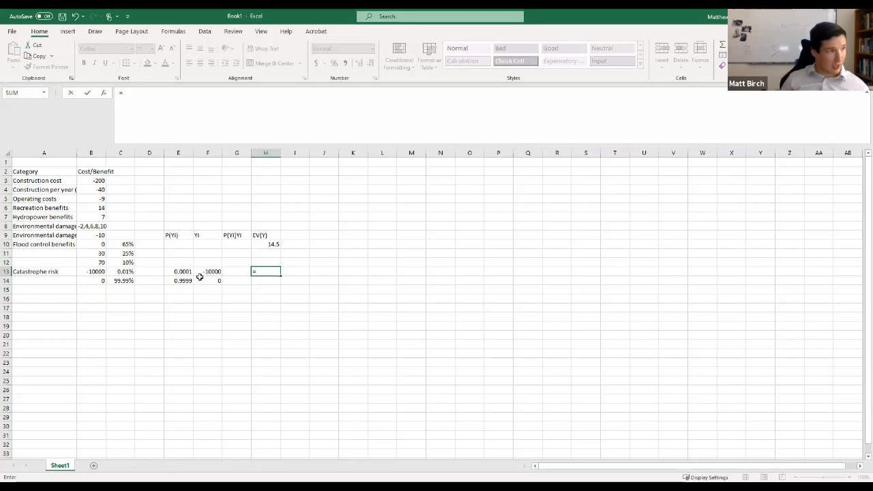
{"action": "key", "text": "Left"}
{"action": "key", "text": "Left"}
{"action": "key", "text": "Left"}
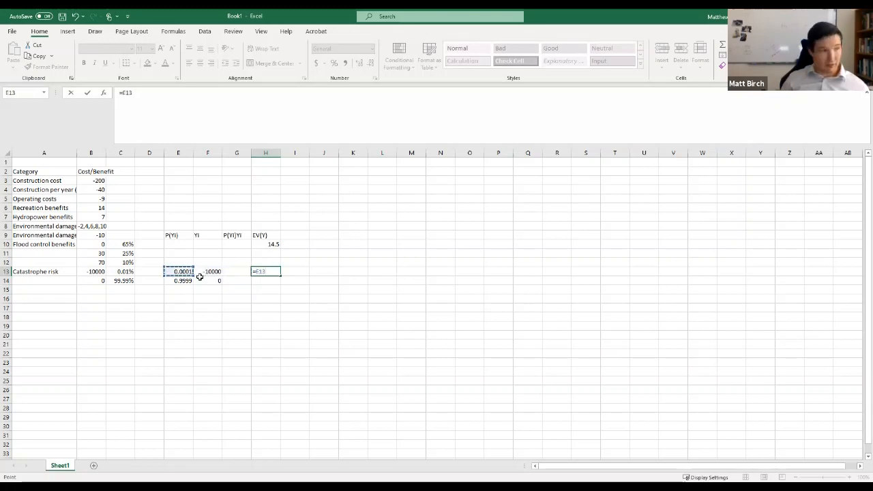
{"action": "type", "text": "*"}
{"action": "key", "text": "Left"}
{"action": "key", "text": "Left"}
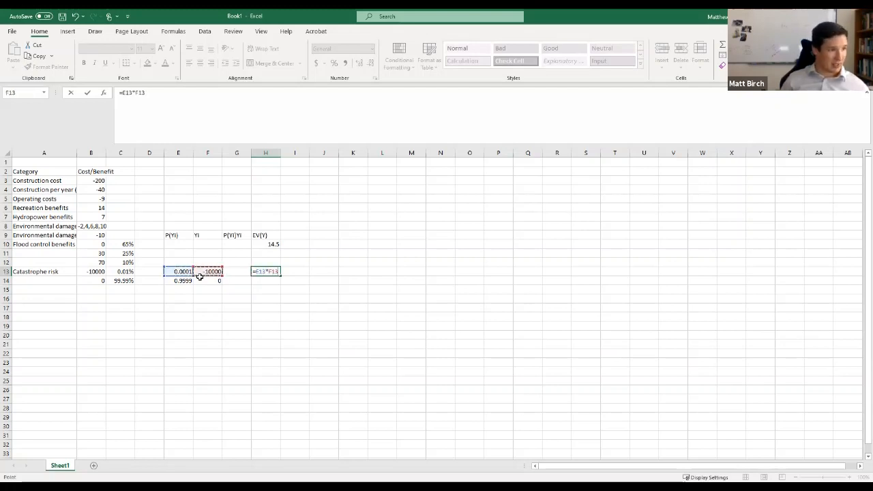
{"action": "type", "text": "+"}
{"action": "key", "text": "Down"}
{"action": "key", "text": "Left"}
{"action": "key", "text": "Left"}
{"action": "key", "text": "Left"}
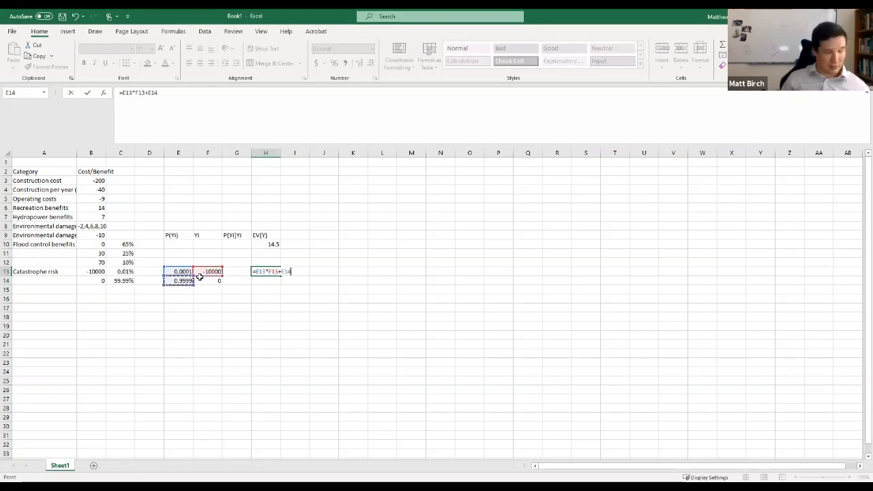
{"action": "type", "text": "*"}
{"action": "left_click", "coordinate": [201, 280]}
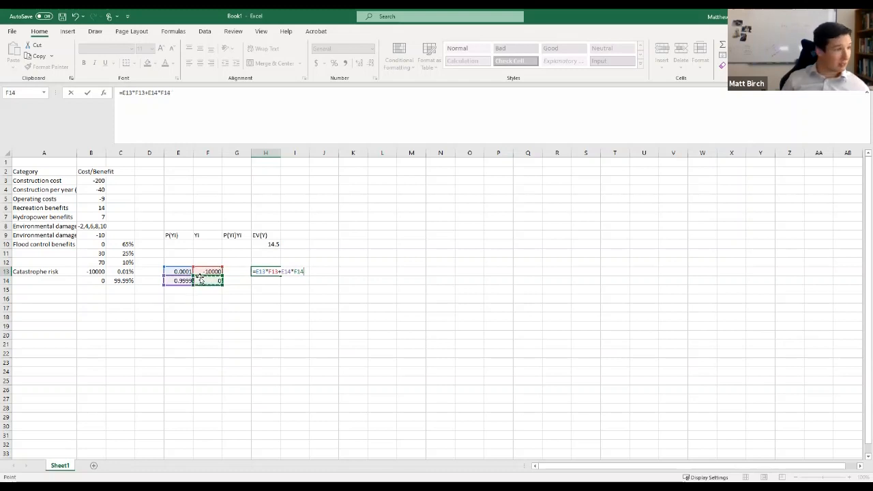
{"action": "key", "text": "Return"}
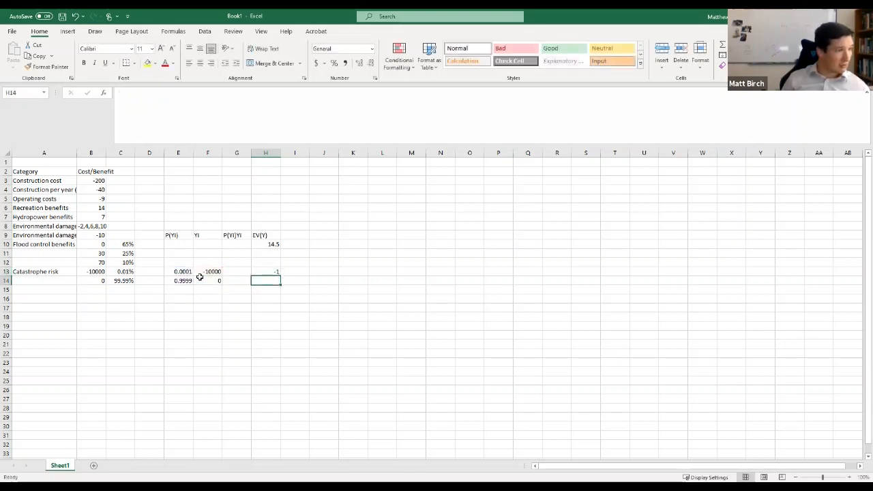
Replace the outcomes and probabilities in B10:C14 with the expected values 14.5 for flood control benefits in B10 and -1 for catastrophe risk in B13.
{"action": "left_click_drag", "start_coordinate": [99, 245], "coordinate": [116, 287]}
{"action": "key", "text": "Delete"}
{"action": "left_click", "coordinate": [91, 244]}
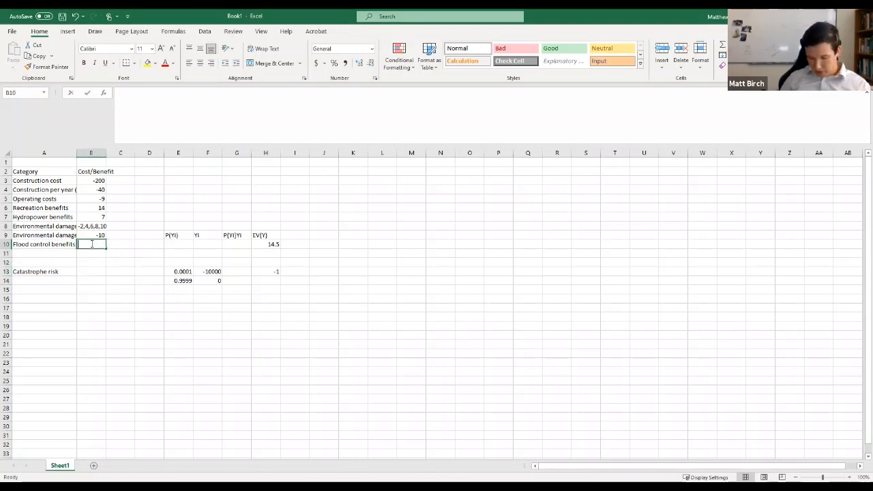
{"action": "type", "text": "14.5"}
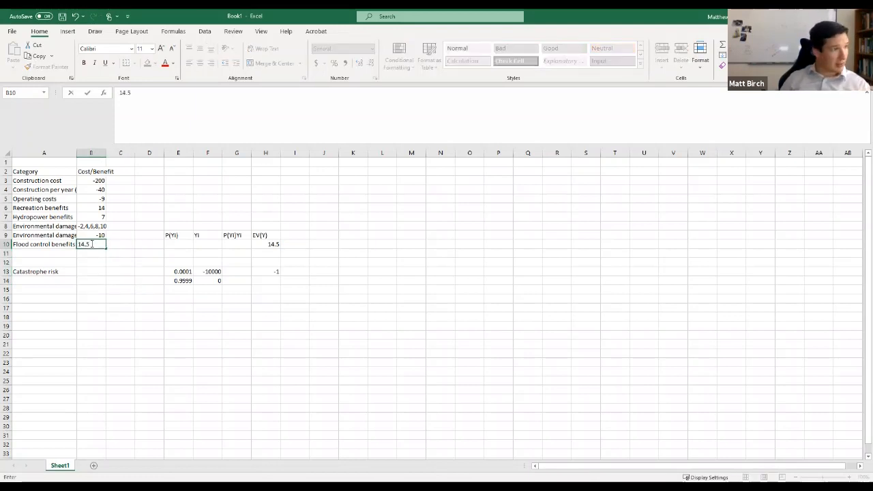
{"action": "key", "text": "Return"}
{"action": "key", "text": "Down"}
{"action": "key", "text": "Down"}
{"action": "type", "text": "-1"}
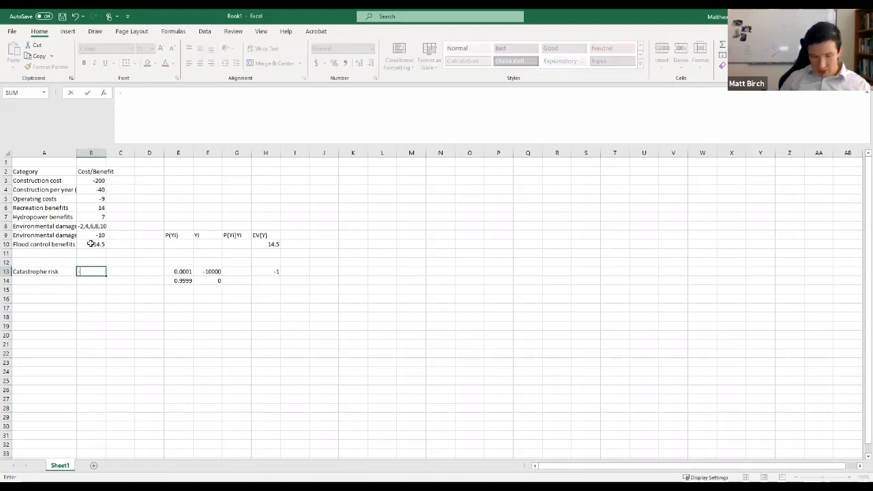
Delete the blank rows 11 and 12 between flood control benefits and catastrophe risk.
{"action": "left_click", "coordinate": [5, 254]}
{"action": "left_click_drag", "start_coordinate": [5, 260], "coordinate": [5, 264]}
{"action": "right_click", "coordinate": [44, 254]}
{"action": "left_click", "coordinate": [69, 344]}
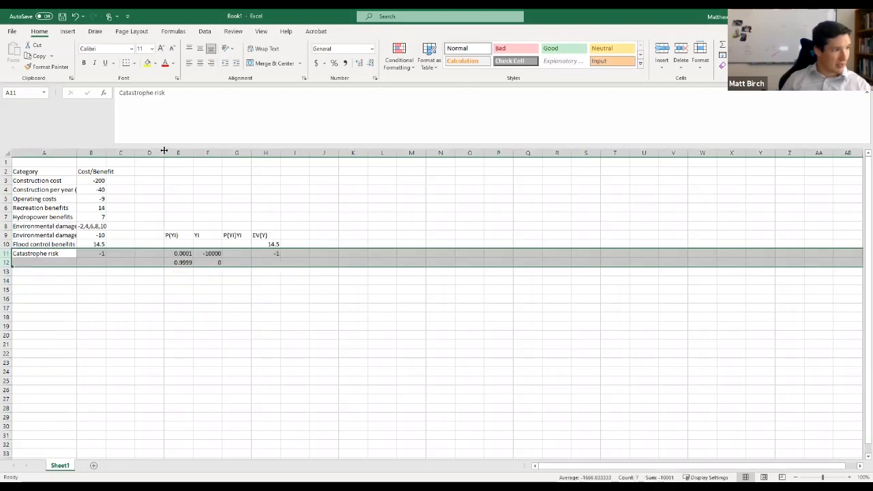
Clear the expected value working from columns E through I.
{"action": "left_click", "coordinate": [174, 153]}
{"action": "left_click", "coordinate": [295, 152], "text": "shift"}
{"action": "key", "text": "Delete"}
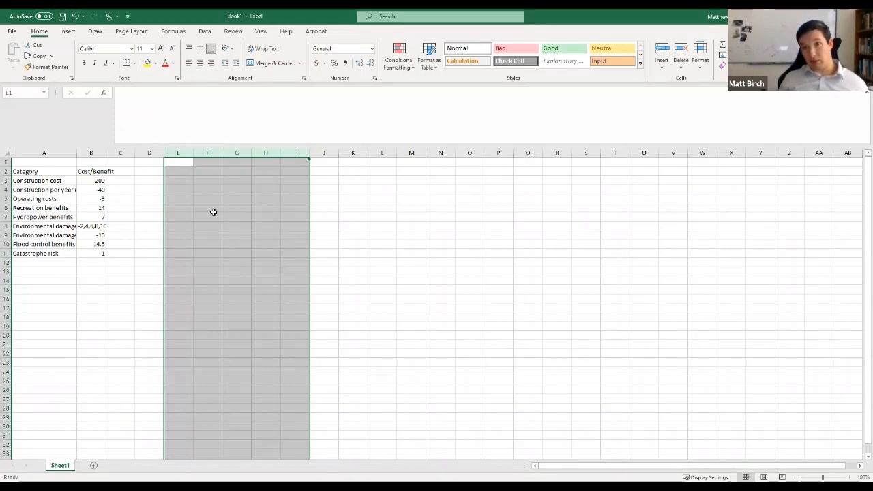
Enter the table headers Year, Construction and Operating costs in E3:G3.
{"action": "left_click", "coordinate": [191, 189]}
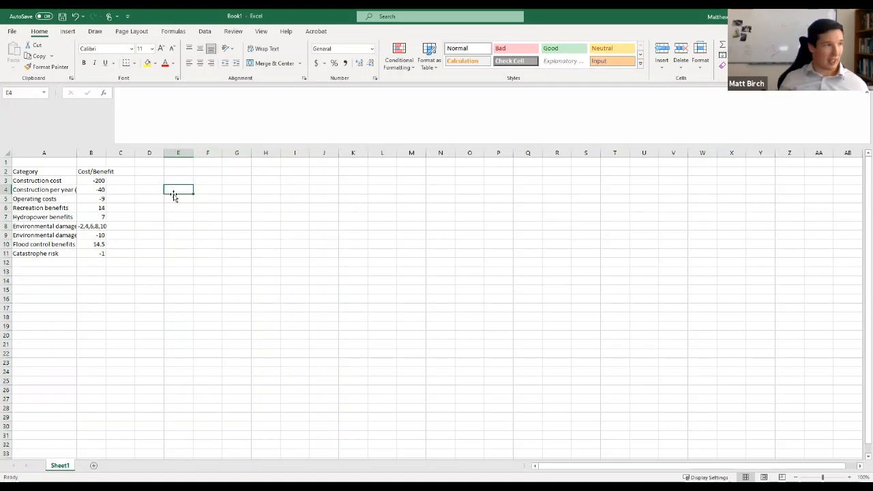
{"action": "left_click", "coordinate": [182, 179]}
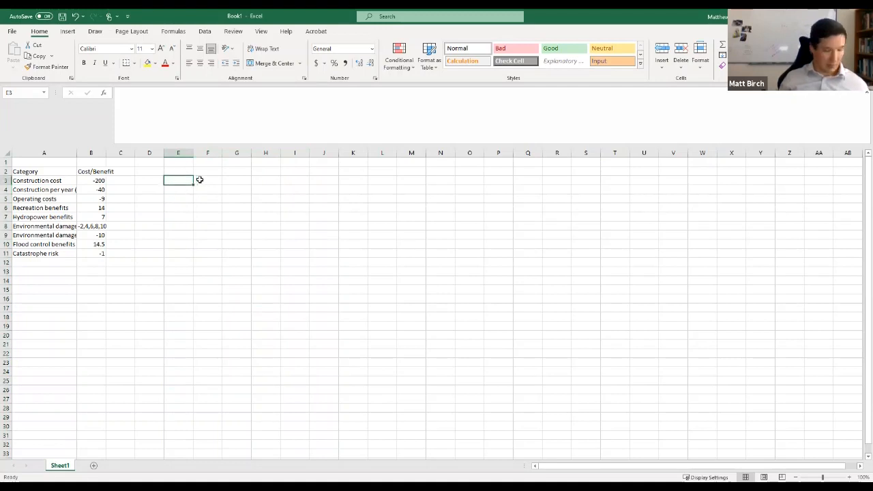
{"action": "type", "text": "Year"}
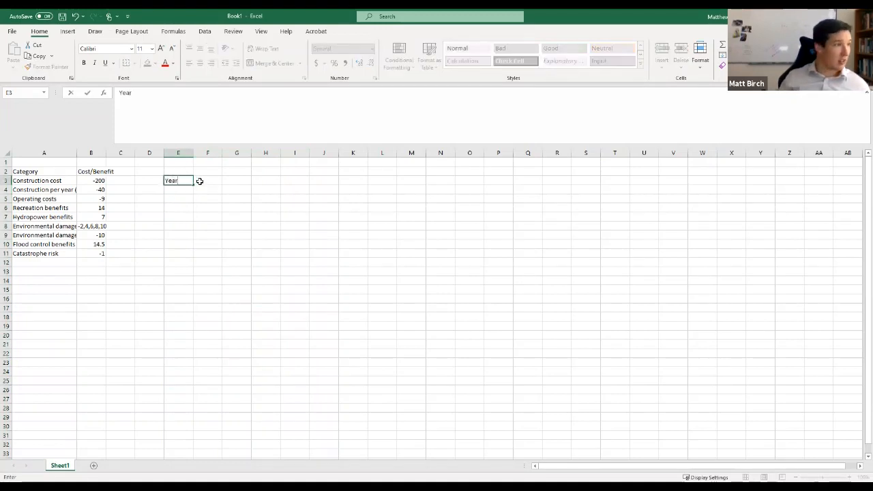
{"action": "key", "text": "Tab"}
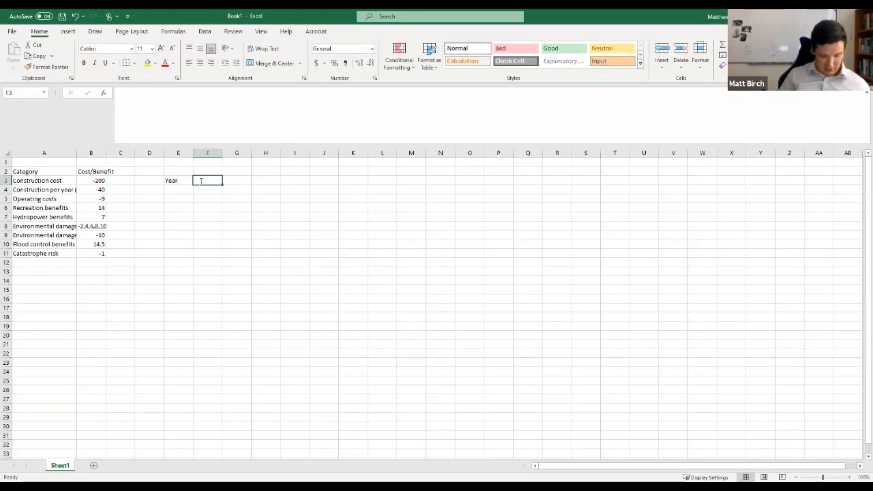
{"action": "type", "text": "Construction"}
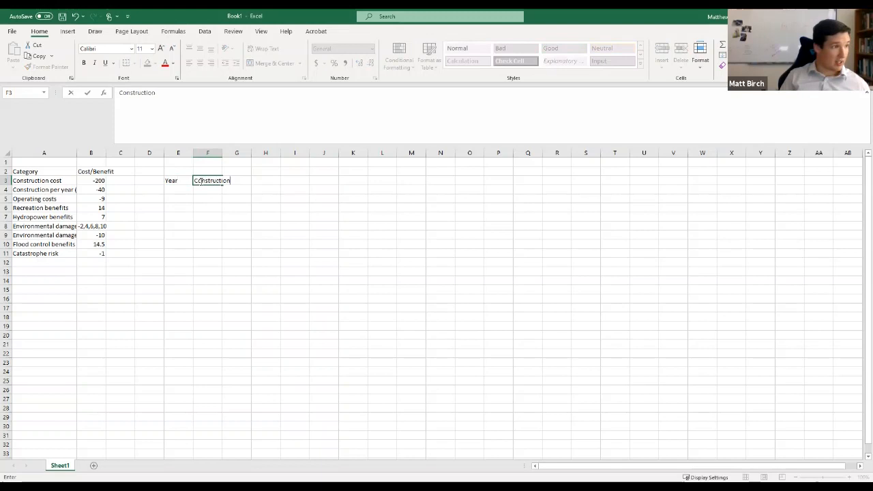
{"action": "key", "text": "Tab"}
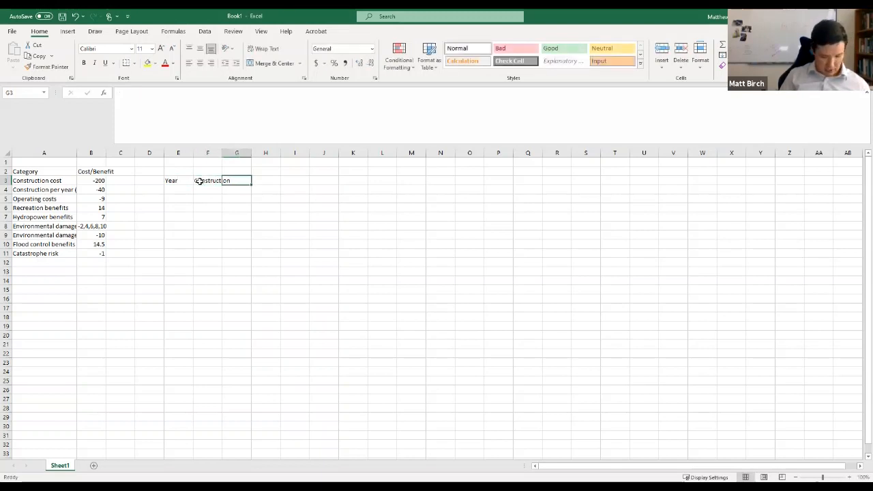
{"action": "type", "text": "Operating"}
{"action": "key", "text": "Tab"}
Enter the headers Recreation benefits, Hydropower benefits, Environmental damages, Flood control benefits and Catastrophe costs in H3:L3.
{"action": "type", "text": "Recreation"}
{"action": "key", "text": "Tab"}
{"action": "type", "text": "Hydropower"}
{"action": "key", "text": "Tab"}
{"action": "type", "text": "Environmental costs"}
{"action": "key", "text": "Tab"}
{"action": "type", "text": "Flood control benefits"}
{"action": "key", "text": "Tab"}
{"action": "type", "text": "Catastrophe costs"}
Wrap the text in row 3 and widen all the sheet's columns equally so the table headers break between whole words.
{"action": "left_click", "coordinate": [6, 181]}
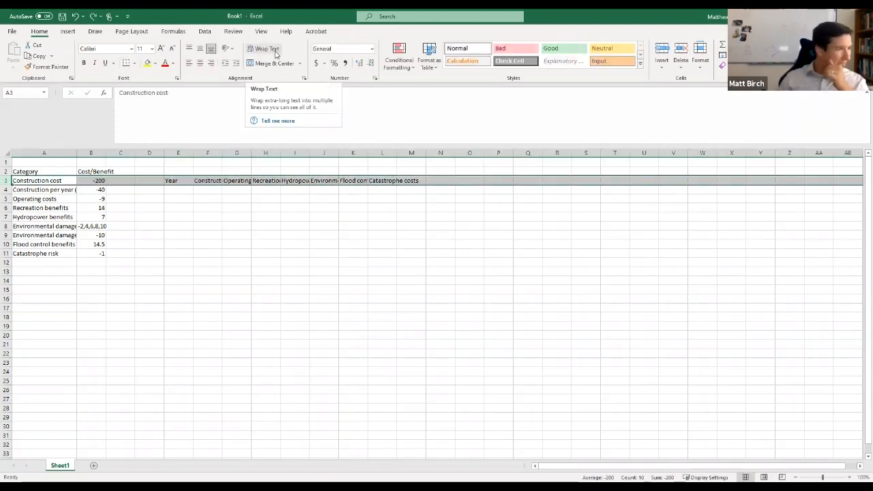
{"action": "left_click", "coordinate": [276, 51]}
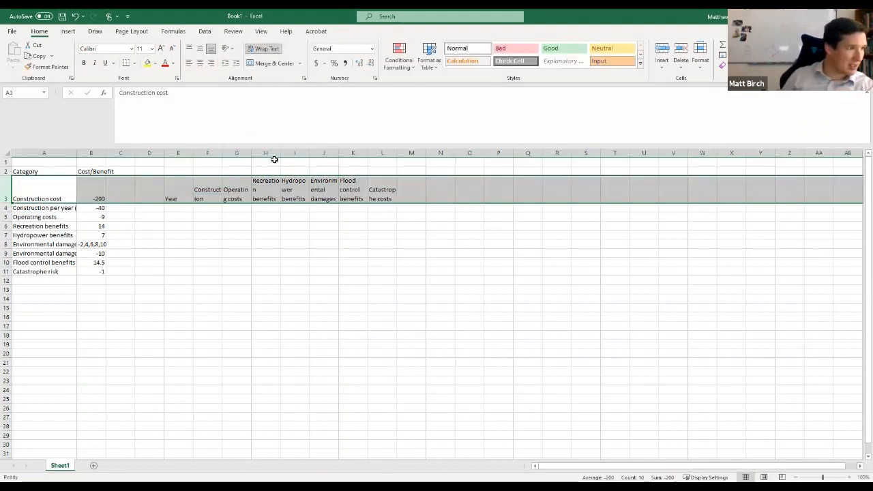
{"action": "left_click", "coordinate": [6, 155]}
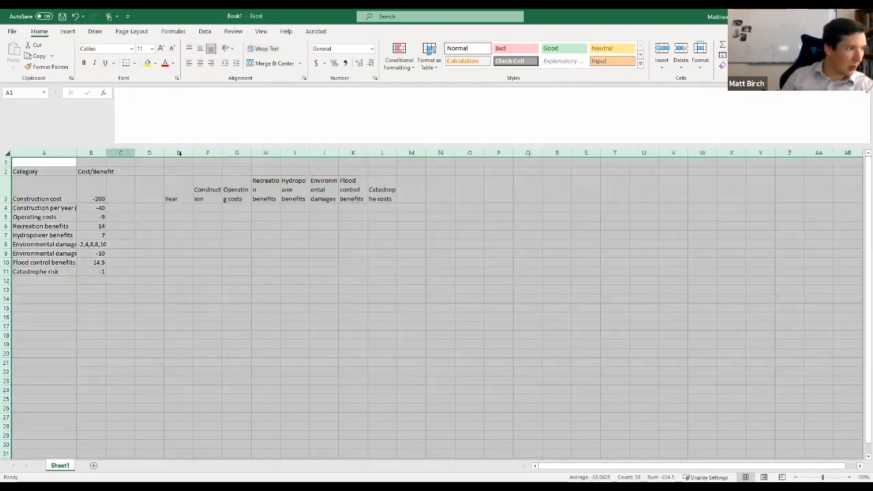
{"action": "double_click", "coordinate": [251, 151]}
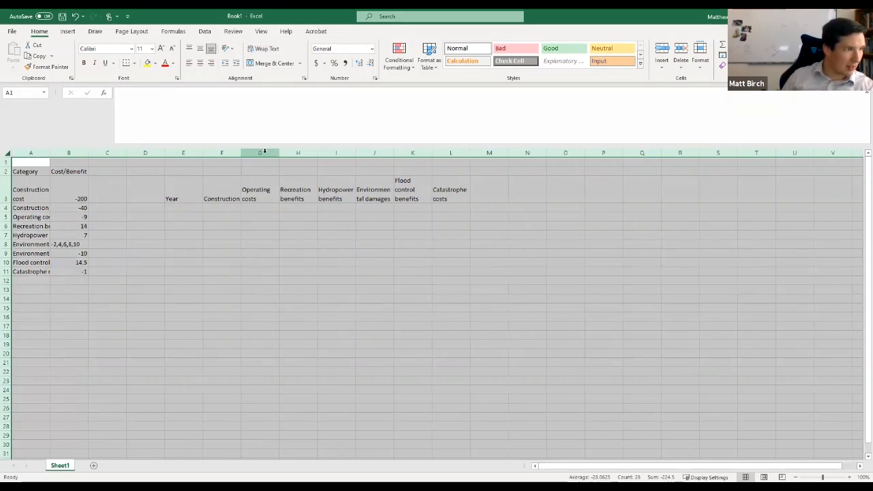
{"action": "left_click_drag", "start_coordinate": [278, 152], "coordinate": [287, 151]}
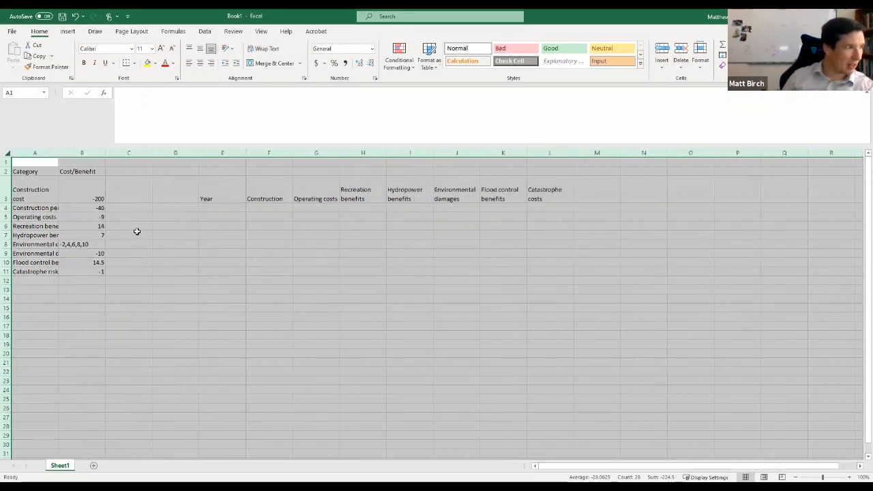
{"action": "left_click", "coordinate": [244, 262]}
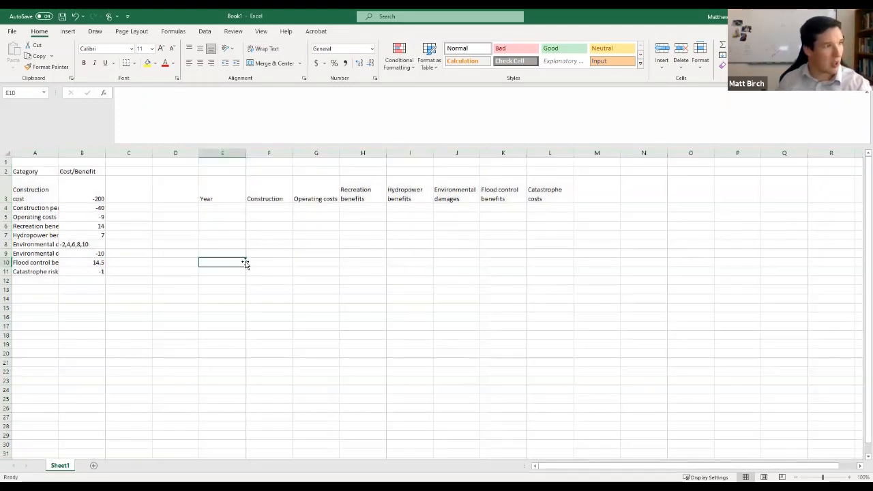
Enter the first years 0, 1, 2 and 3 in E4:E7 under the Year header.
{"action": "left_click", "coordinate": [223, 207]}
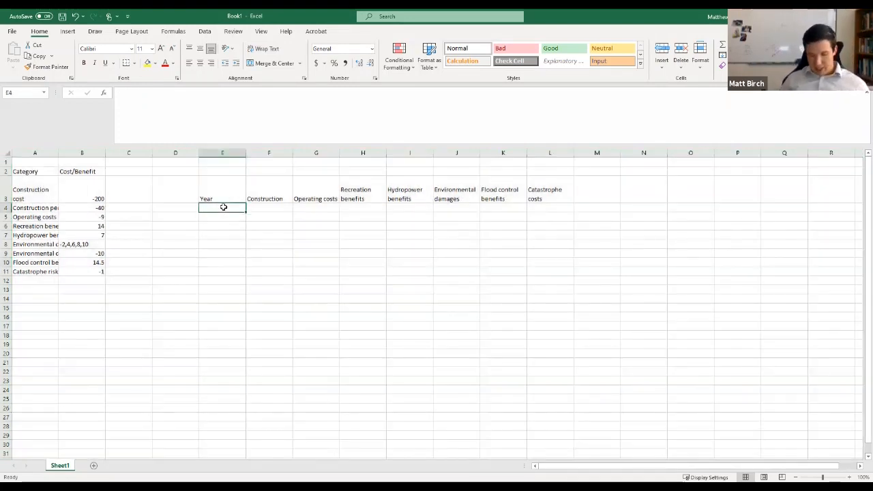
{"action": "type", "text": "0"}
{"action": "key", "text": "Return"}
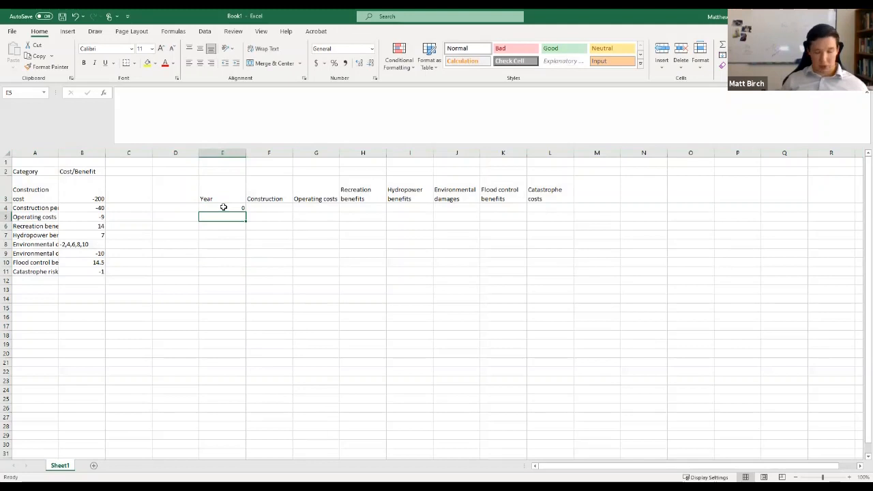
{"action": "type", "text": "1"}
{"action": "key", "text": "Return"}
{"action": "type", "text": "2"}
{"action": "key", "text": "Return"}
{"action": "type", "text": "3"}
{"action": "key", "text": "Return"}
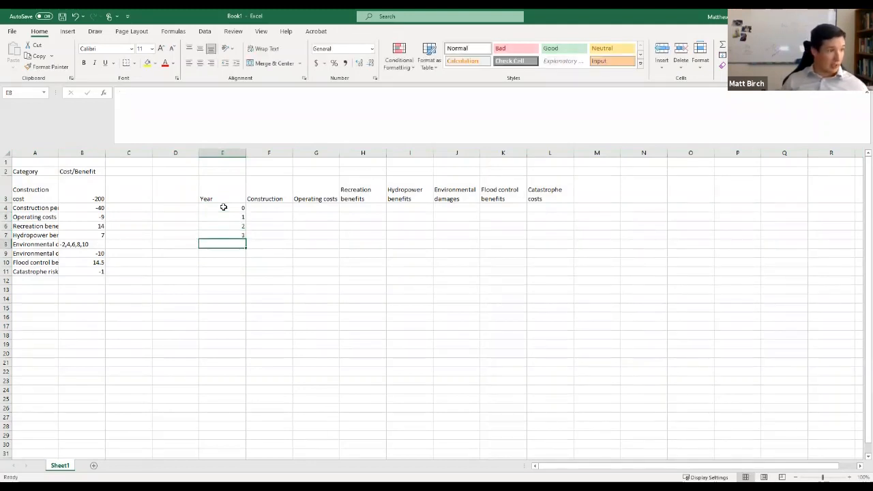
Extend the Year series from E4:E7 down to year 64 in E68 and check the filled column.
{"action": "left_click_drag", "start_coordinate": [223, 207], "coordinate": [222, 263]}
{"action": "scroll", "coordinate": [223, 261], "scroll_direction": "down", "scroll_amount": 19}
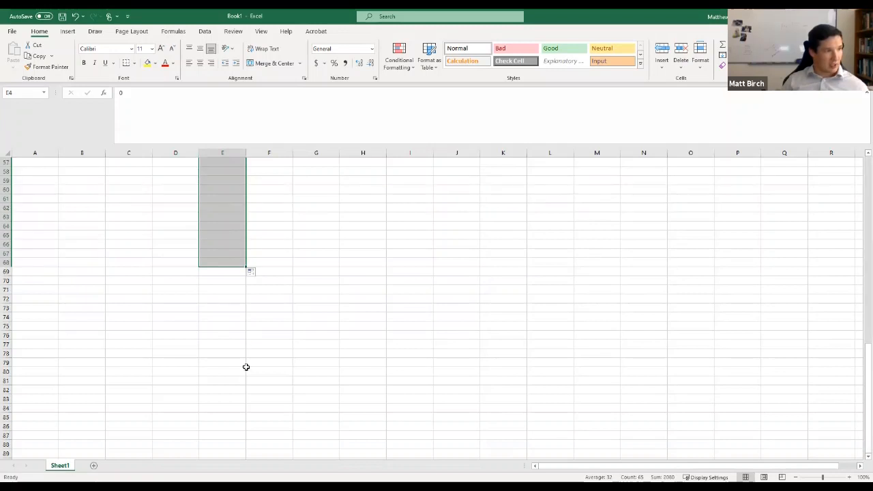
{"action": "scroll", "coordinate": [252, 383], "scroll_direction": "up", "scroll_amount": 7}
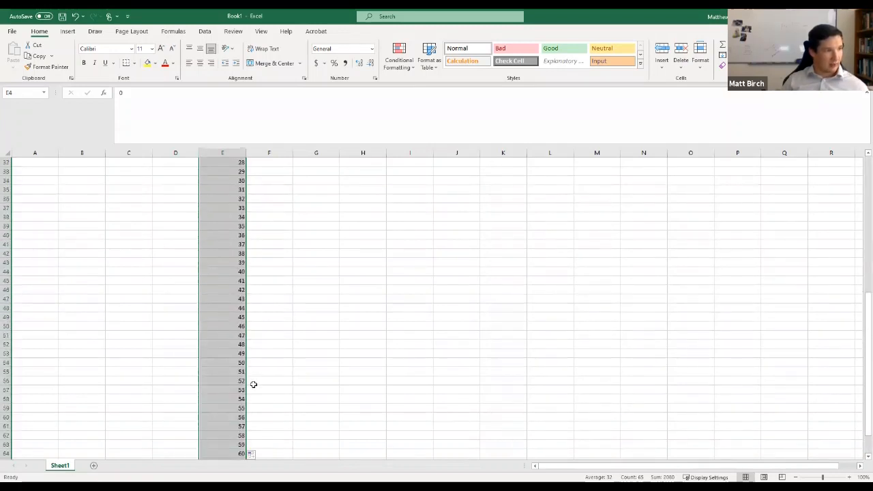
{"action": "scroll", "coordinate": [253, 385], "scroll_direction": "down", "scroll_amount": 2}
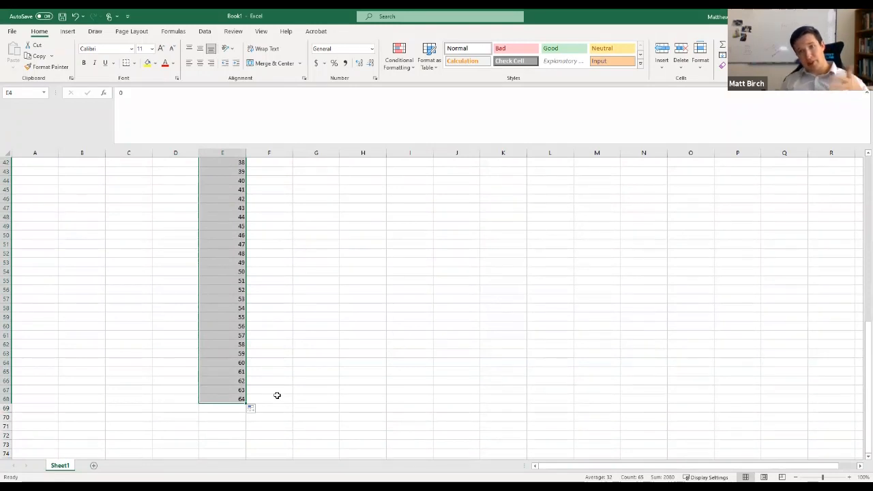
{"action": "scroll", "coordinate": [277, 395], "scroll_direction": "up", "scroll_amount": 14}
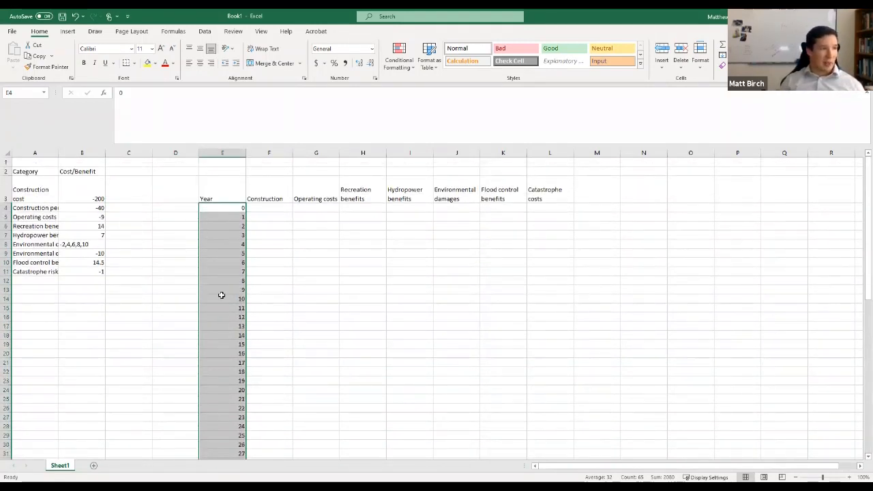
Hide rows 13 to 64, which hold years 9 through 60.
{"action": "left_click", "coordinate": [6, 290]}
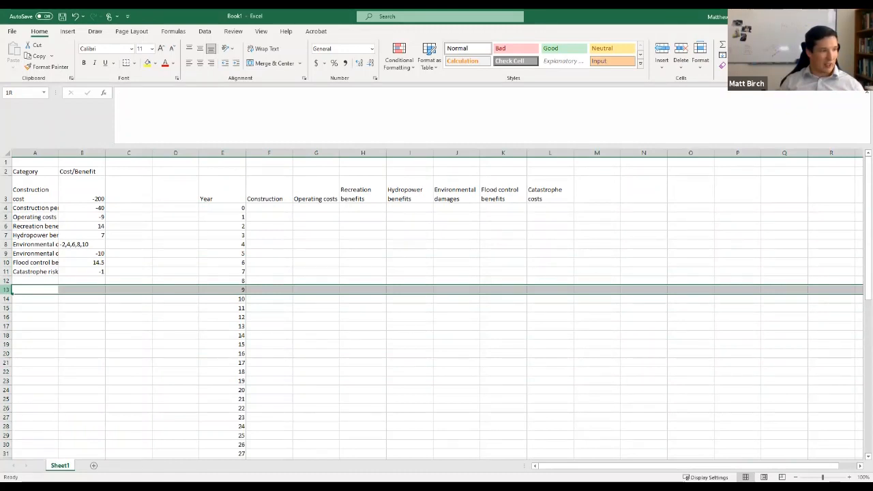
{"action": "left_click_drag", "start_coordinate": [43, 458], "coordinate": [54, 408]}
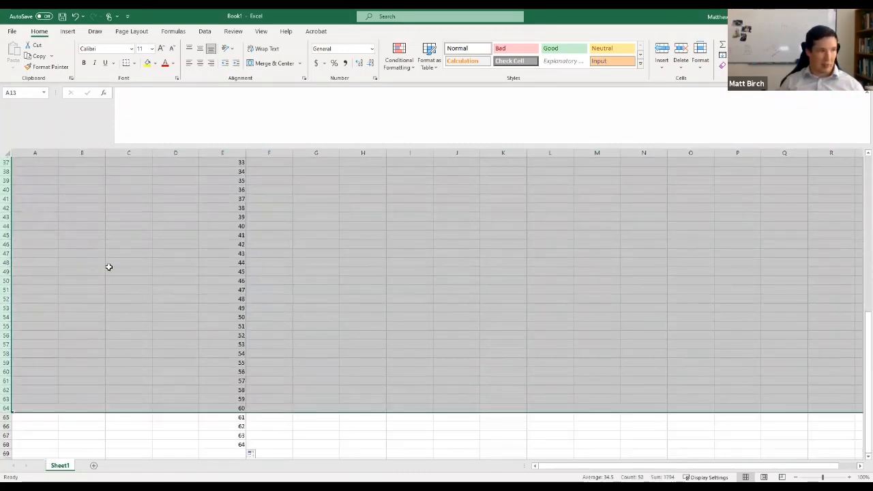
{"action": "right_click", "coordinate": [151, 243]}
{"action": "left_click", "coordinate": [175, 383]}
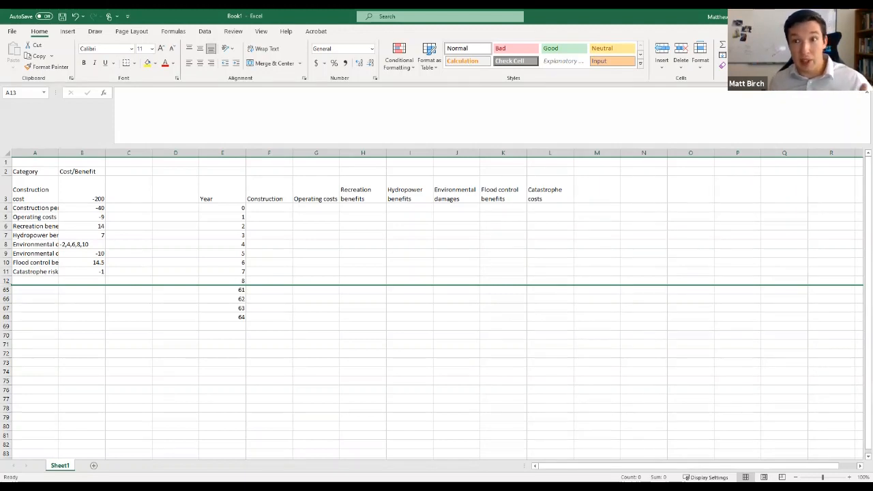
Enter =$B$4 in F4 under Construction and fill it down to F8 for years 0 to 4.
{"action": "left_click", "coordinate": [272, 209]}
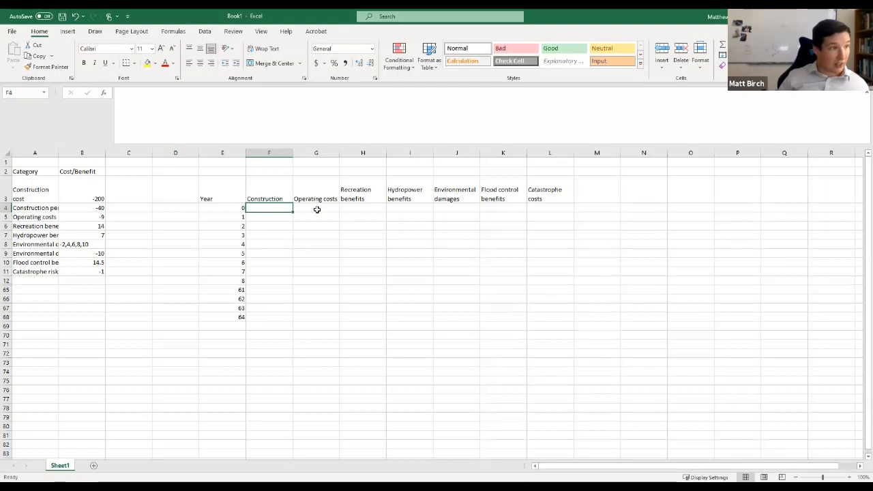
{"action": "type", "text": "="}
{"action": "key", "text": "Left"}
{"action": "key", "text": "Left"}
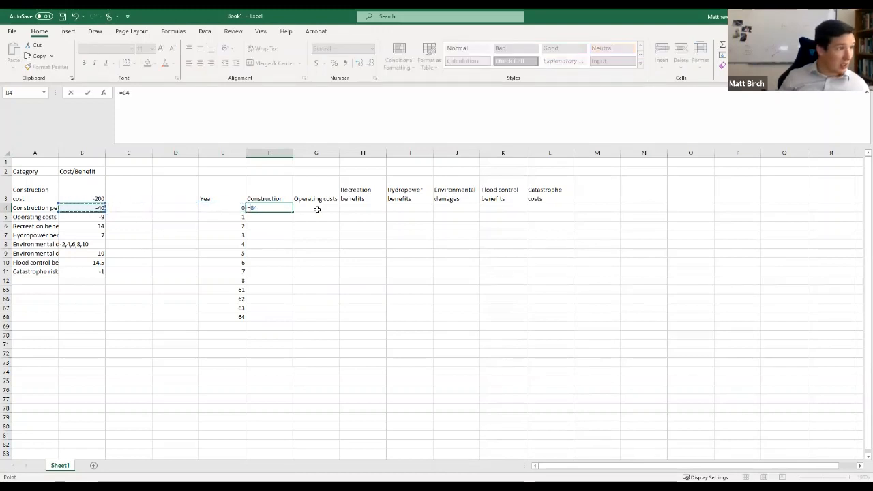
{"action": "key", "text": "F4"}
{"action": "key", "text": "Return"}
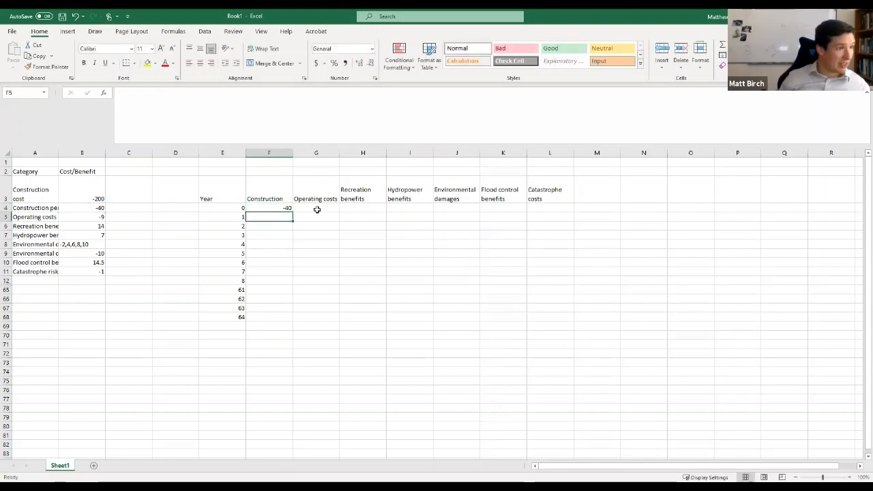
{"action": "left_click", "coordinate": [286, 208]}
{"action": "left_click_drag", "start_coordinate": [294, 214], "coordinate": [292, 249]}
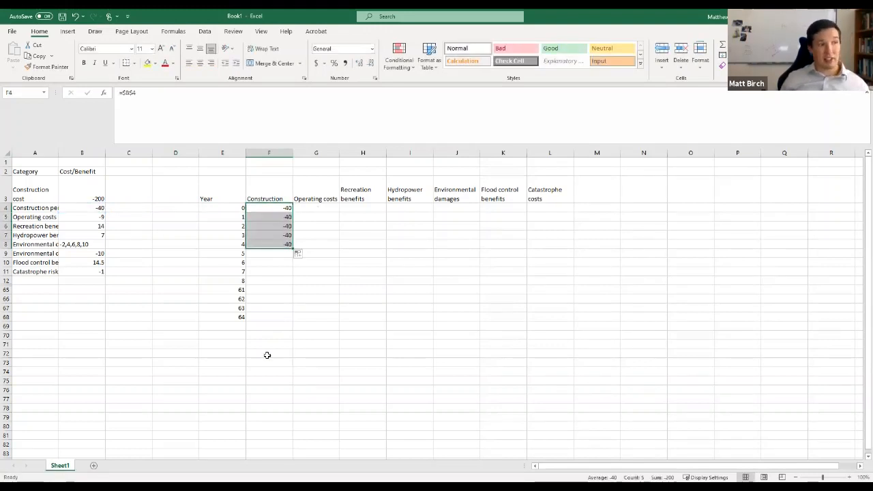
Enter 0 as the Construction cost for year 5 in F9 and extend the zeros down to F68.
{"action": "left_click", "coordinate": [277, 253]}
{"action": "type", "text": "0"}
{"action": "key", "text": "Return"}
{"action": "type", "text": "0"}
{"action": "key", "text": "Return"}
{"action": "left_click_drag", "start_coordinate": [280, 256], "coordinate": [287, 319]}
{"action": "left_click", "coordinate": [284, 270]}
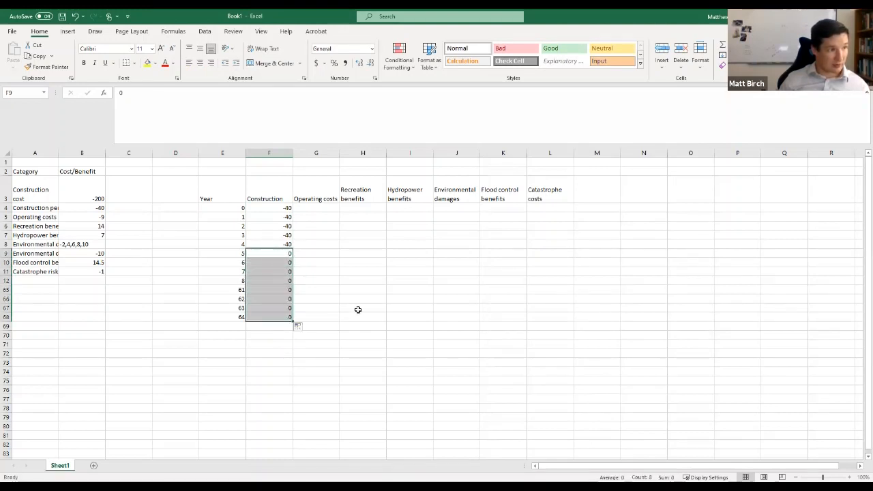
{"action": "left_click", "coordinate": [358, 310]}
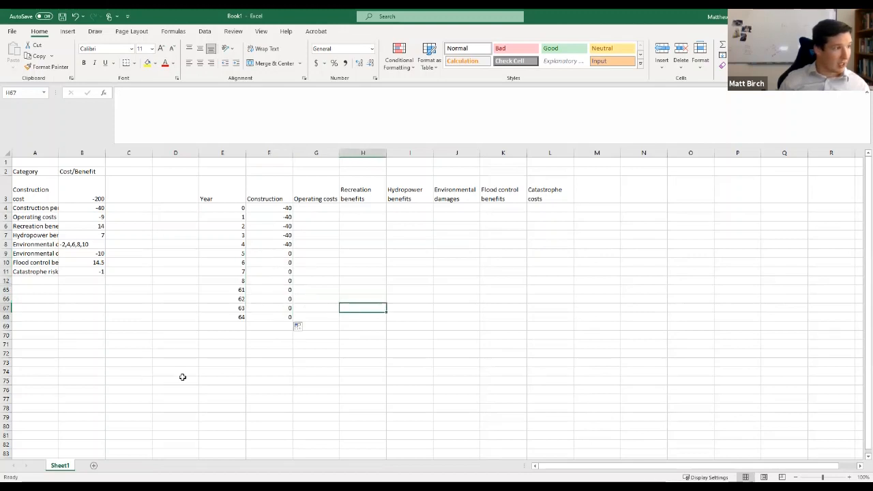
Unhide rows 13 to 64 temporarily to check the filled Construction column, and undo the unhiding.
{"action": "left_click", "coordinate": [9, 283]}
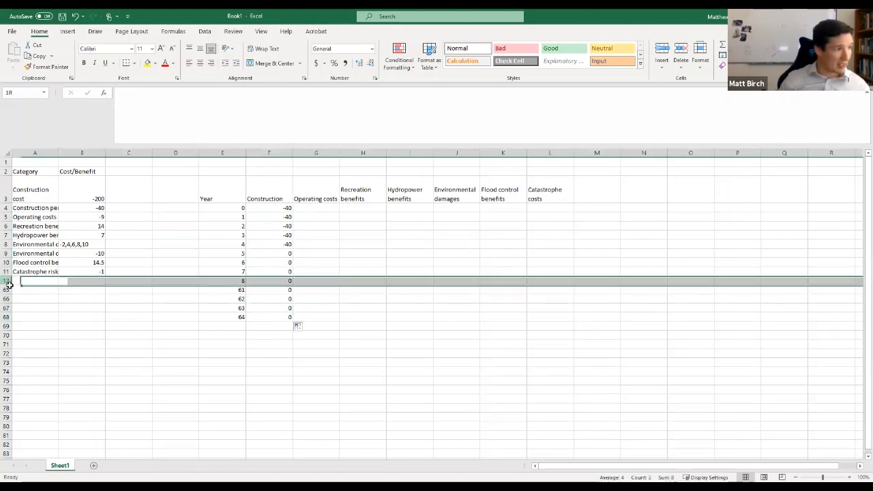
{"action": "left_click_drag", "start_coordinate": [9, 284], "coordinate": [23, 289]}
{"action": "right_click", "coordinate": [25, 289]}
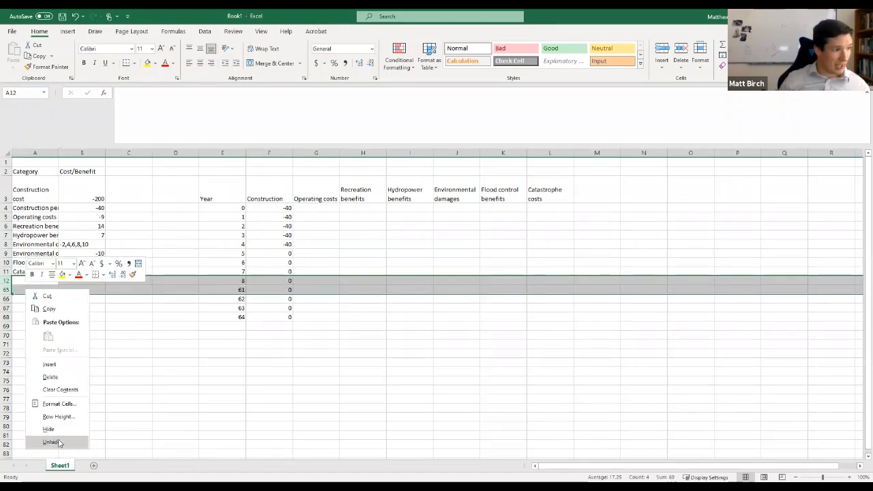
{"action": "left_click", "coordinate": [59, 443]}
{"action": "scroll", "coordinate": [249, 352], "scroll_direction": "down", "scroll_amount": 10}
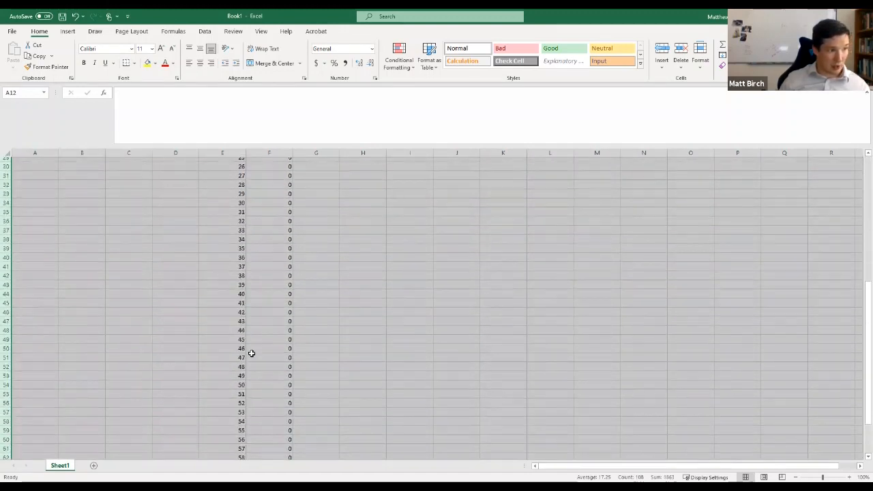
{"action": "scroll", "coordinate": [252, 353], "scroll_direction": "up", "scroll_amount": 10}
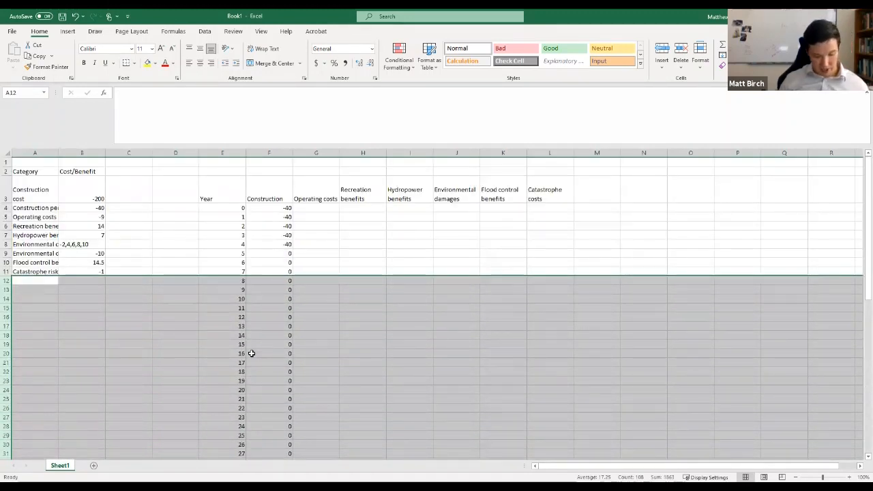
{"action": "key", "text": "ctrl+z"}
{"action": "left_click", "coordinate": [349, 311]}
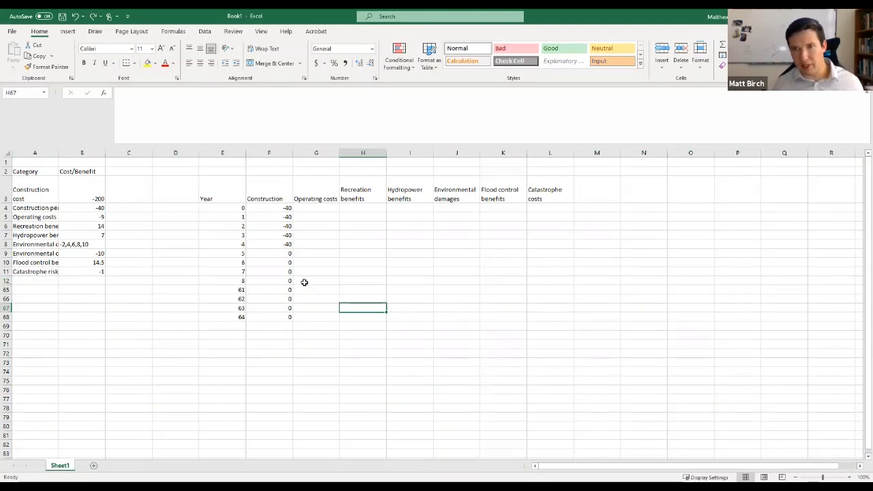
Fill Operating costs with 0 in G4:G8 and with =$B$5 from G9 down to G68.
{"action": "left_click", "coordinate": [302, 208]}
{"action": "type", "text": "0 0 0 0 0 "}
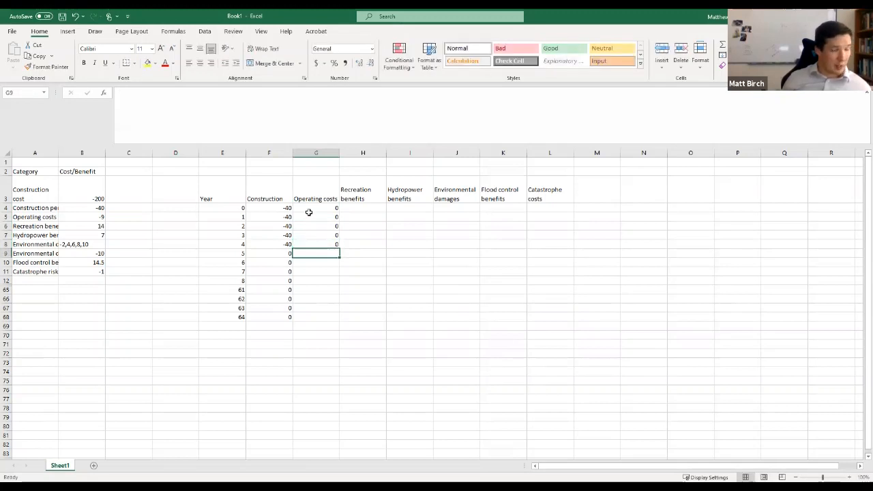
{"action": "type", "text": "="}
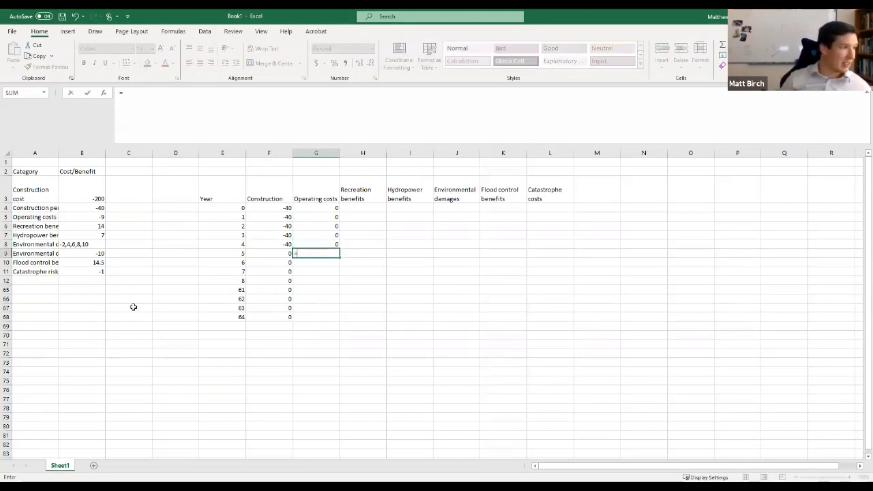
{"action": "left_click", "coordinate": [99, 218]}
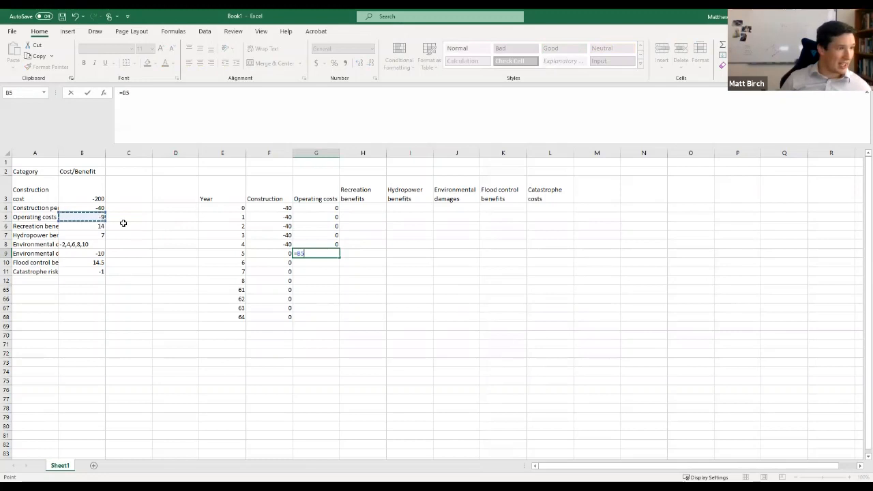
{"action": "key", "text": "F4"}
{"action": "key", "text": "Return"}
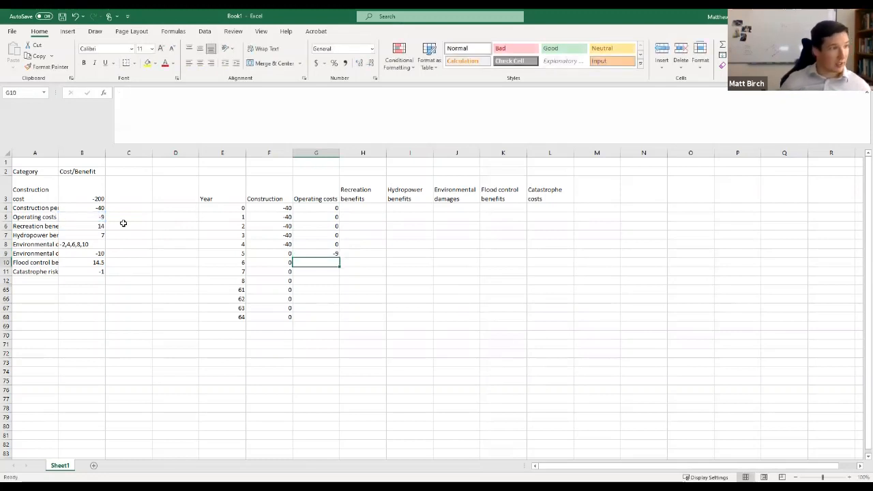
{"action": "left_click", "coordinate": [332, 254]}
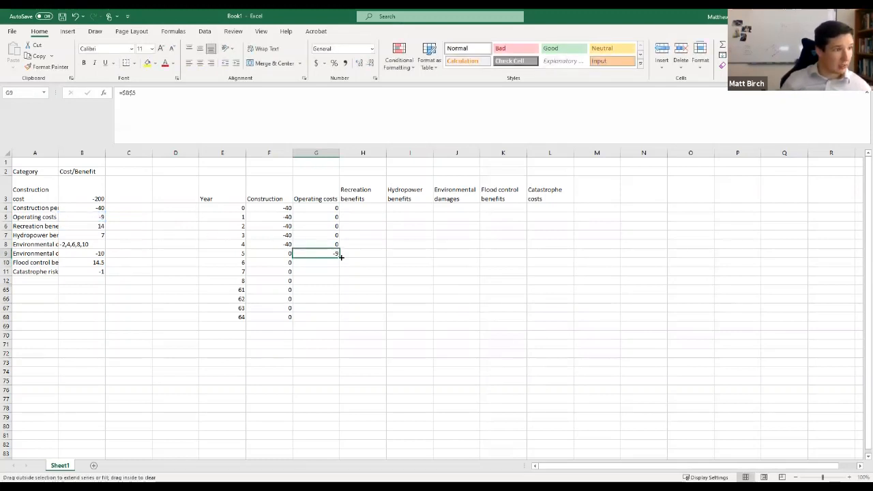
{"action": "left_click_drag", "start_coordinate": [341, 256], "coordinate": [341, 321]}
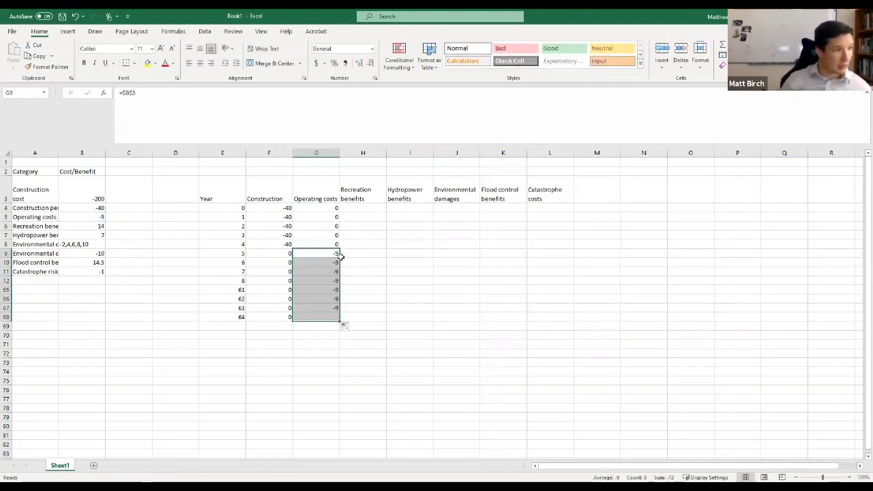
Fill Recreation benefits with 0 in H4:H8 and with =$B$6 from H9 down to H68.
{"action": "left_click", "coordinate": [363, 208]}
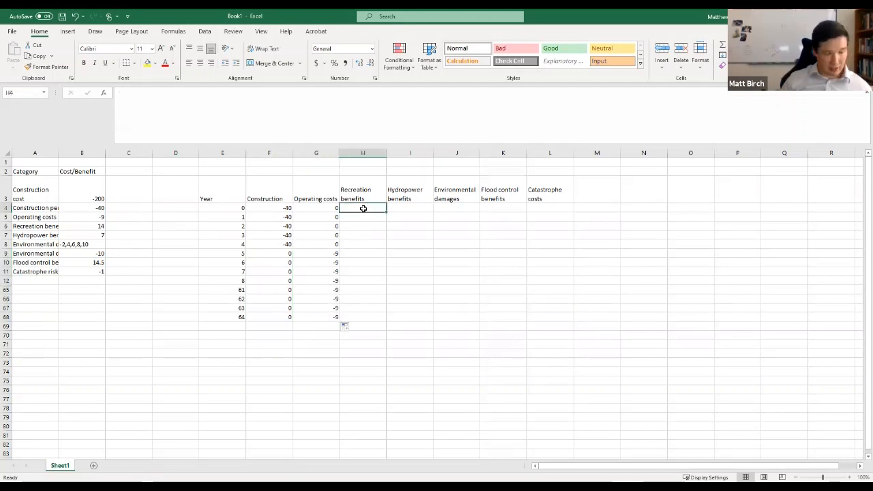
{"action": "type", "text": "0 0 0 0 0 "}
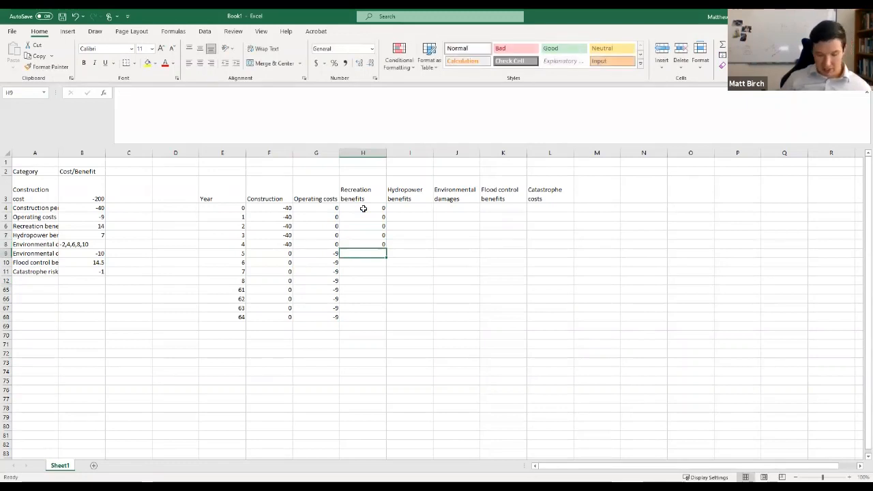
{"action": "type", "text": "="}
{"action": "left_click", "coordinate": [82, 227]}
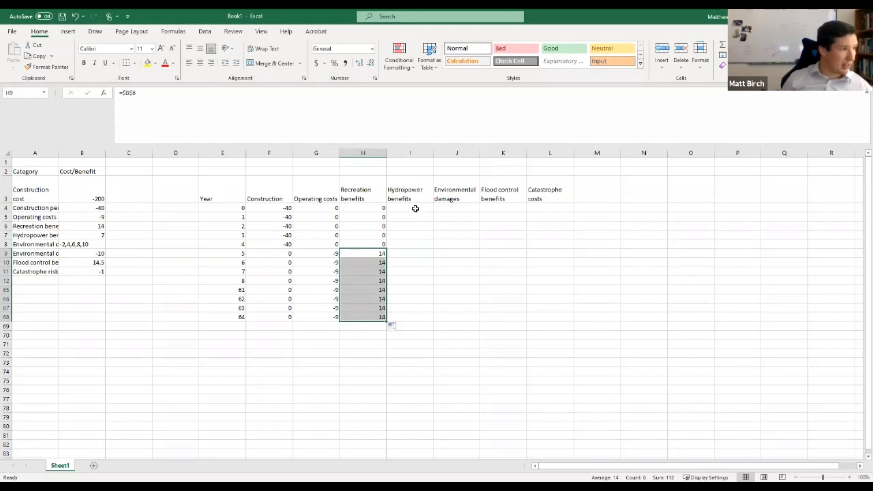
Enter 0 in I4:I8 under Hydropower benefits for years 0 to 4.
{"action": "left_click", "coordinate": [414, 208]}
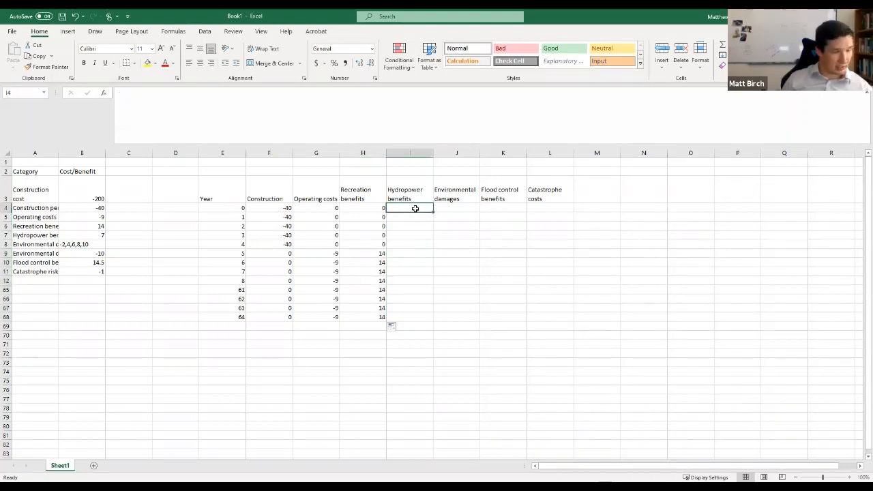
{"action": "type", "text": "0"}
{"action": "key", "text": "Return"}
{"action": "type", "text": "0"}
{"action": "key", "text": "Return"}
{"action": "type", "text": "0"}
{"action": "key", "text": "Return"}
{"action": "type", "text": "0 0"}
{"action": "key", "text": "Return"}
Enter 7 in I9:I11 under Hydropower benefits and extend the value down to year 64 in I68.
{"action": "type", "text": "7"}
{"action": "key", "text": "Return"}
{"action": "type", "text": "7"}
{"action": "key", "text": "Return"}
{"action": "type", "text": "7"}
{"action": "key", "text": "Return"}
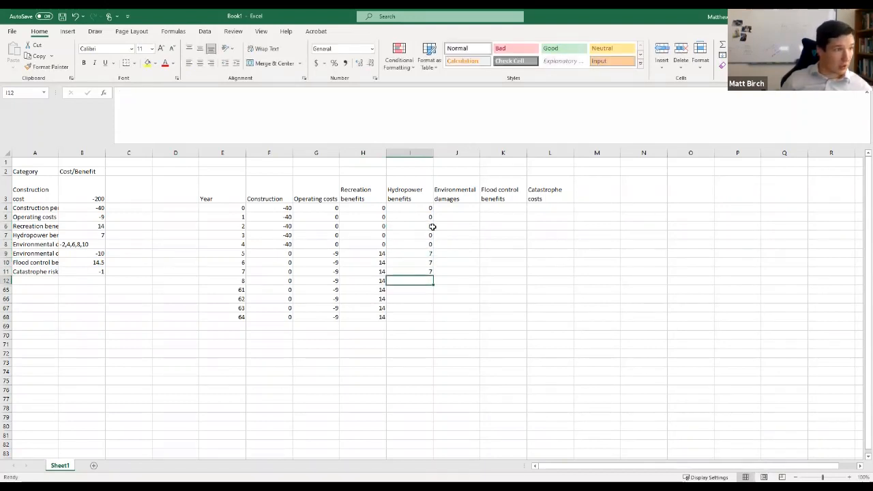
{"action": "left_click_drag", "start_coordinate": [430, 253], "coordinate": [431, 320]}
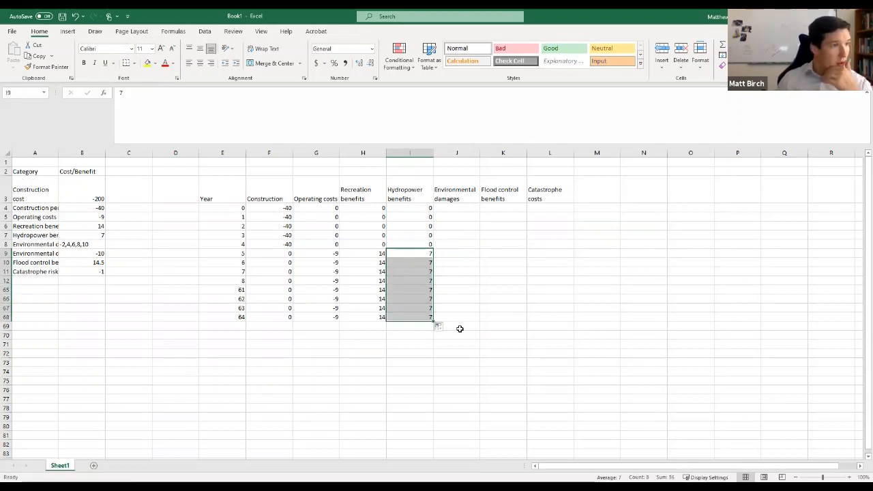
Enter -2, -4, -6, -8 and -10 in J4:J8 as the Environmental damages for years 0 to 4.
{"action": "left_click", "coordinate": [459, 208]}
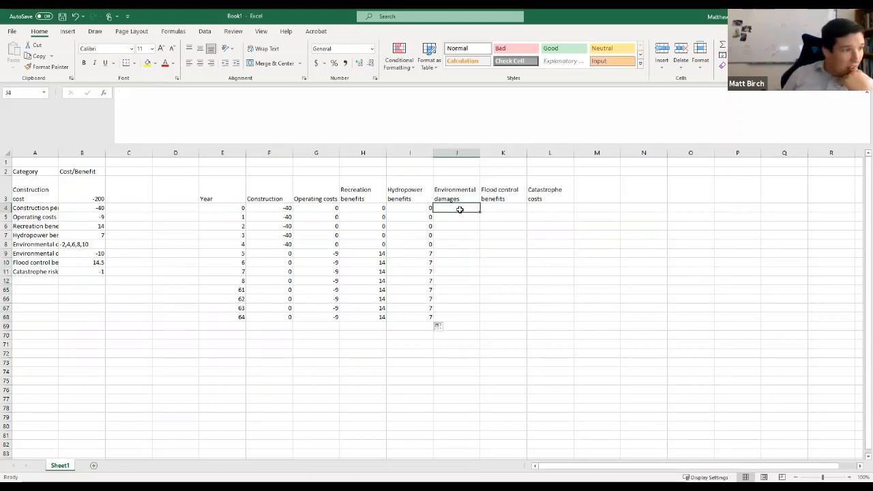
{"action": "type", "text": "-3"}
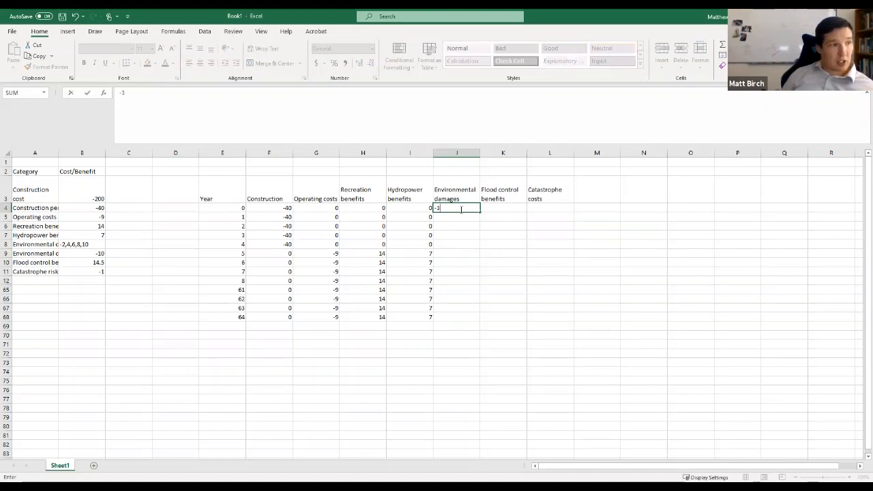
{"action": "key", "text": "Return"}
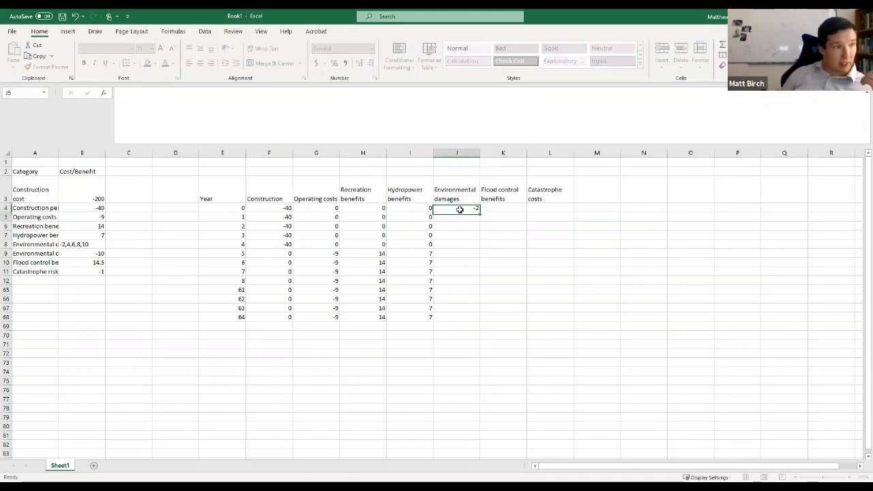
{"action": "type", "text": "-4"}
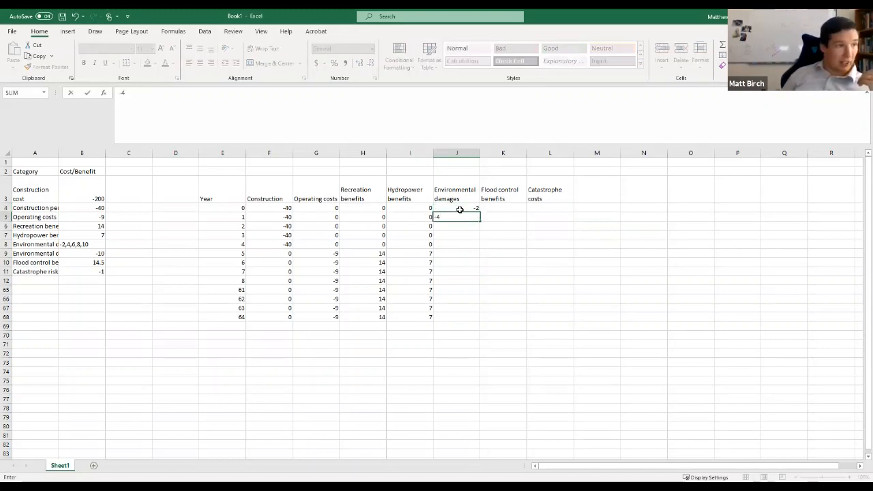
{"action": "key", "text": "Return"}
{"action": "type", "text": "-6"}
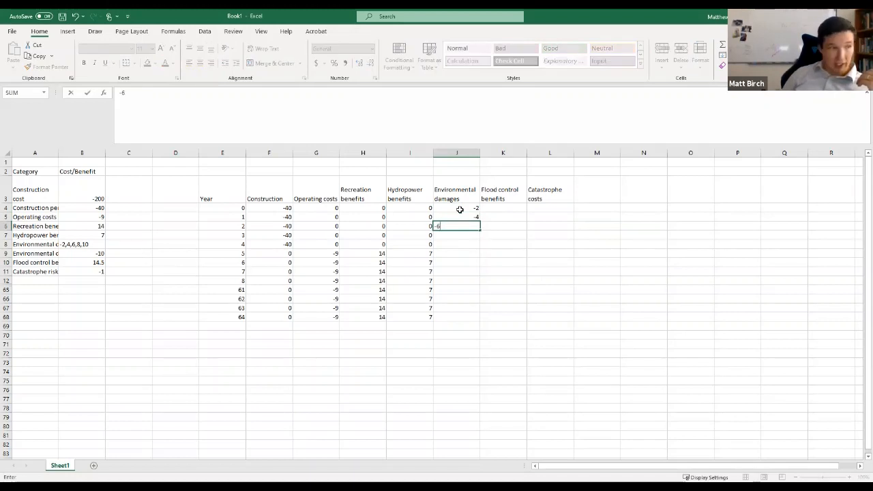
{"action": "key", "text": "Return"}
{"action": "type", "text": "-8"}
{"action": "key", "text": "Return"}
{"action": "type", "text": "-"}
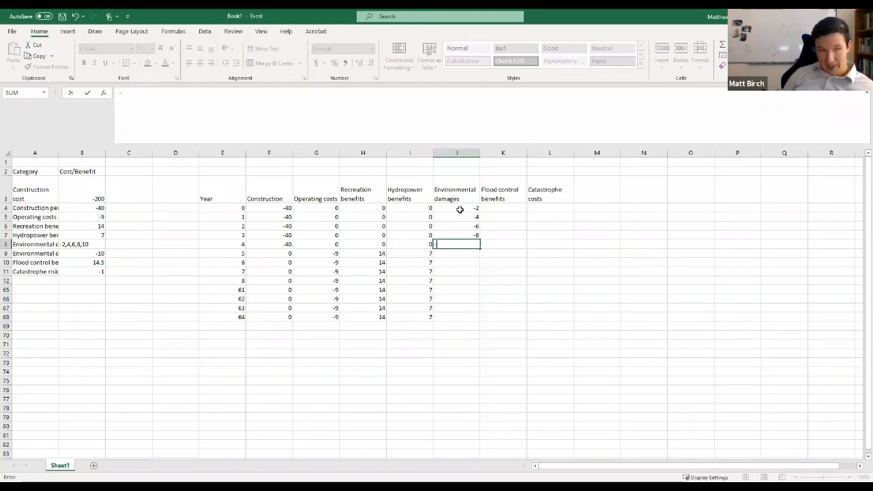
{"action": "type", "text": "10"}
{"action": "key", "text": "Return"}
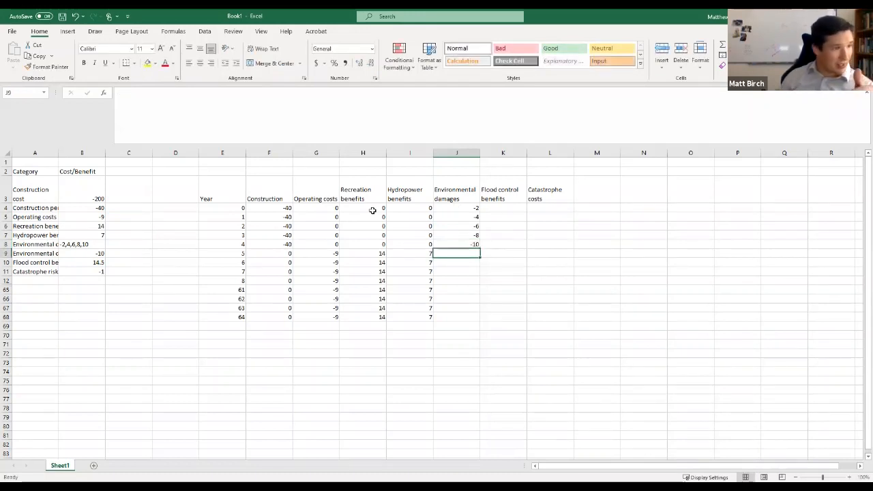
Enter =J8 in J9 under Environmental damages and fill it down to J68.
{"action": "type", "text": "="}
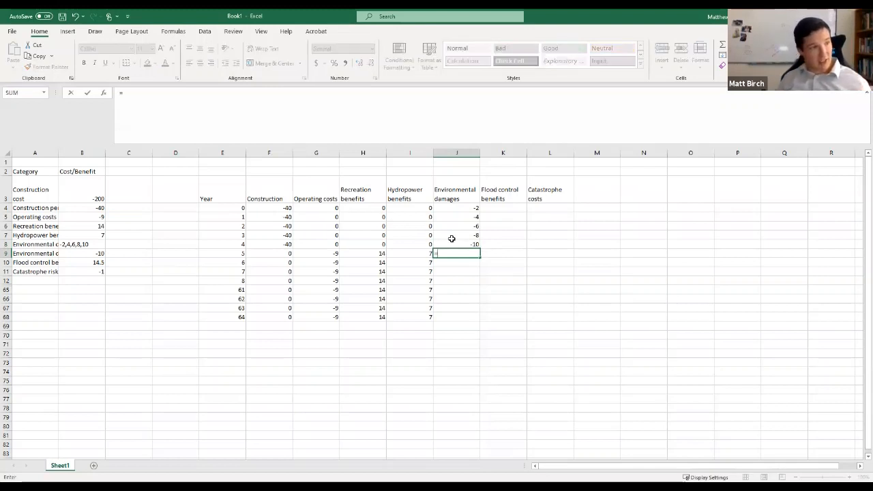
{"action": "left_click", "coordinate": [458, 244]}
{"action": "key", "text": "Return"}
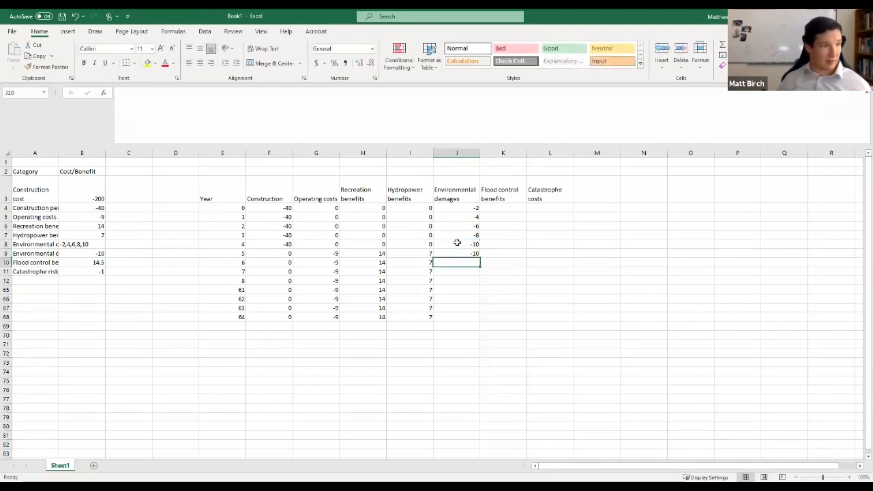
{"action": "left_click", "coordinate": [472, 253]}
{"action": "left_click_drag", "start_coordinate": [481, 258], "coordinate": [481, 322]}
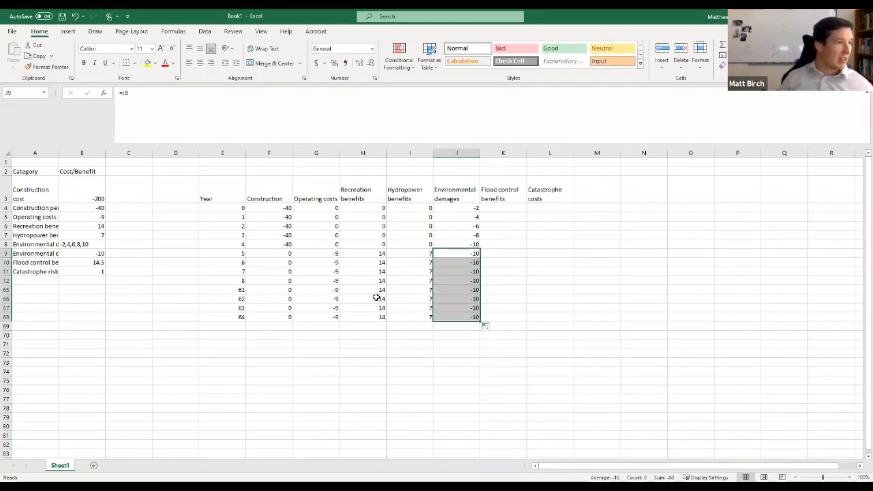
{"action": "left_click_drag", "start_coordinate": [377, 253], "coordinate": [391, 319]}
{"action": "left_click_drag", "start_coordinate": [324, 264], "coordinate": [334, 318]}
{"action": "left_click_drag", "start_coordinate": [465, 257], "coordinate": [468, 299]}
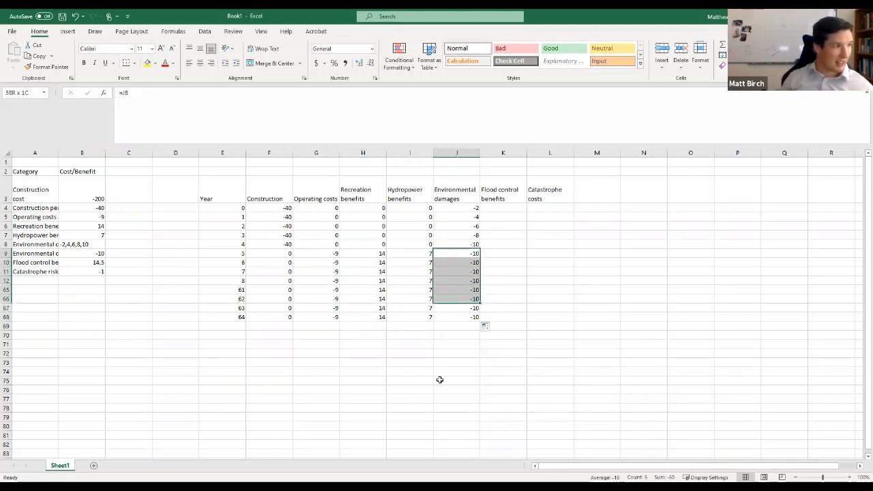
Enter 0 in K4:K8 under Flood control benefits for years 0 to 4.
{"action": "left_click", "coordinate": [505, 210]}
{"action": "type", "text": "0"}
{"action": "key", "text": "Return"}
{"action": "type", "text": "0"}
{"action": "key", "text": "Return"}
{"action": "type", "text": "0"}
{"action": "key", "text": "Return"}
{"action": "type", "text": "0"}
{"action": "key", "text": "Return"}
{"action": "type", "text": "0"}
{"action": "key", "text": "Return"}
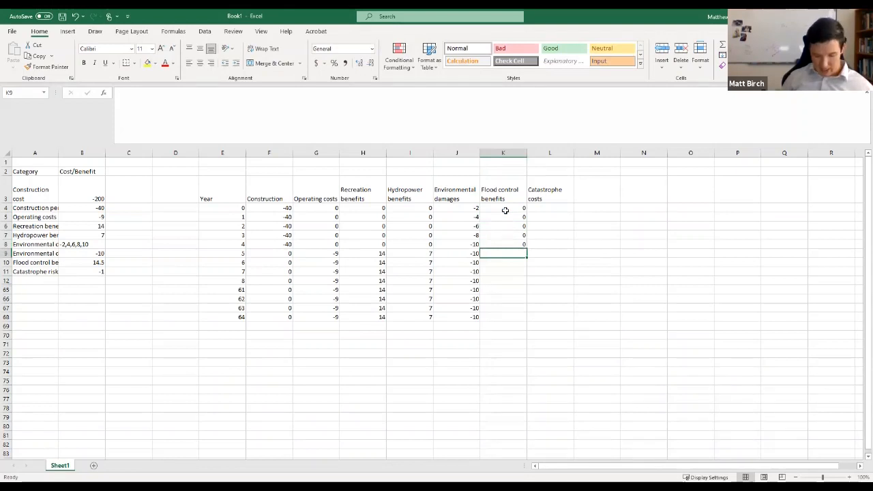
Enter =$B$10 in K9 under Flood control benefits and fill it down to year 64 in K68.
{"action": "type", "text": "="}
{"action": "left_click", "coordinate": [101, 262]}
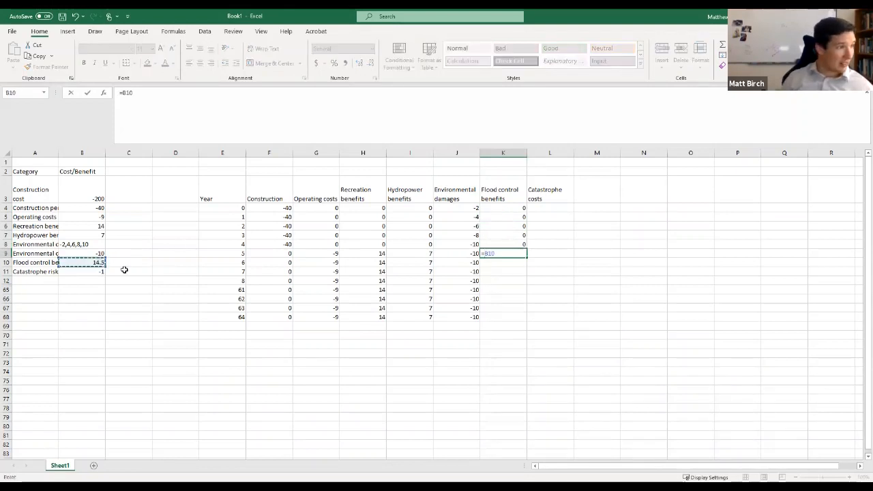
{"action": "key", "text": "Return"}
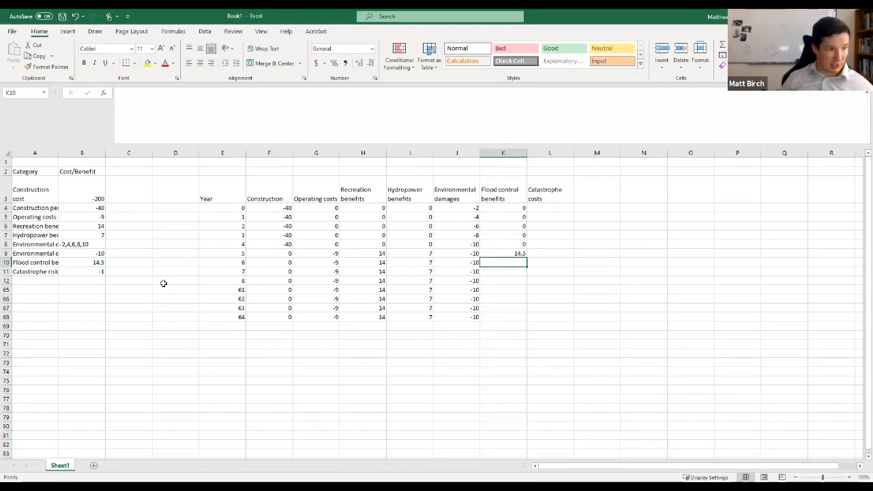
{"action": "left_click", "coordinate": [521, 253]}
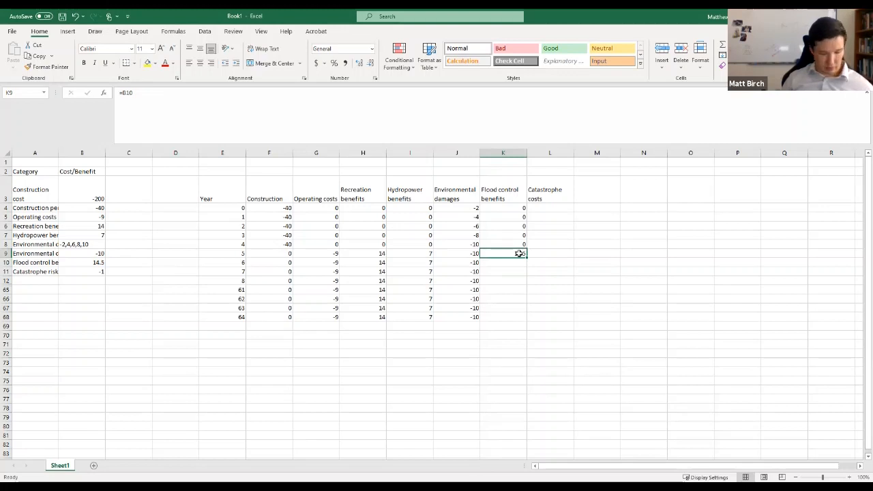
{"action": "left_click", "coordinate": [260, 124]}
{"action": "key", "text": "F4"}
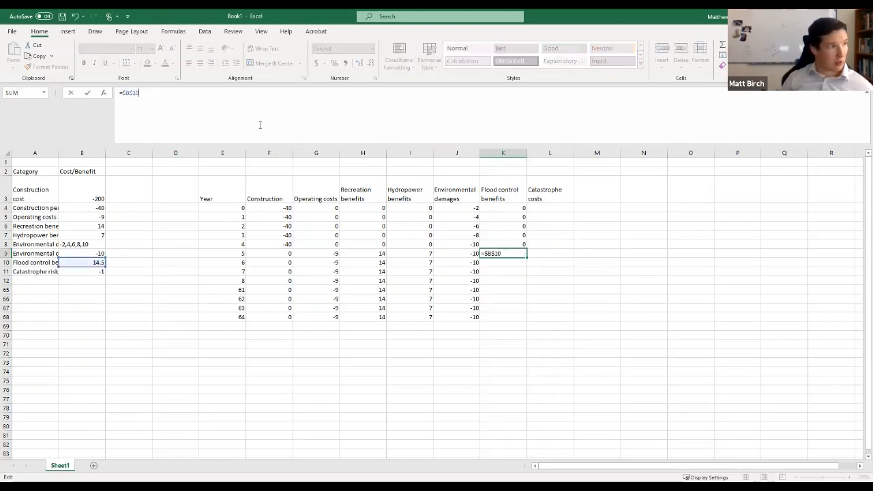
{"action": "key", "text": "Return"}
{"action": "left_click", "coordinate": [521, 253]}
{"action": "double_click", "coordinate": [526, 260]}
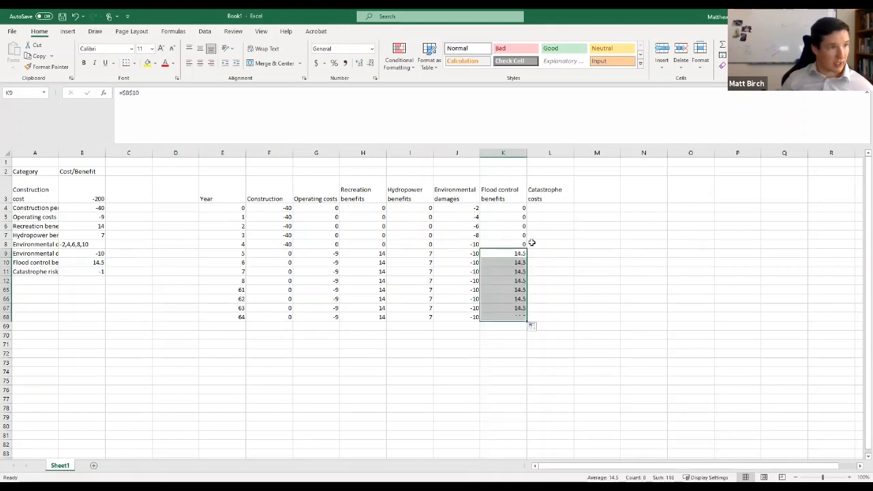
Enter 0 in L4:L8 under Catastrophe costs for years 0 to 4.
{"action": "left_click", "coordinate": [542, 208]}
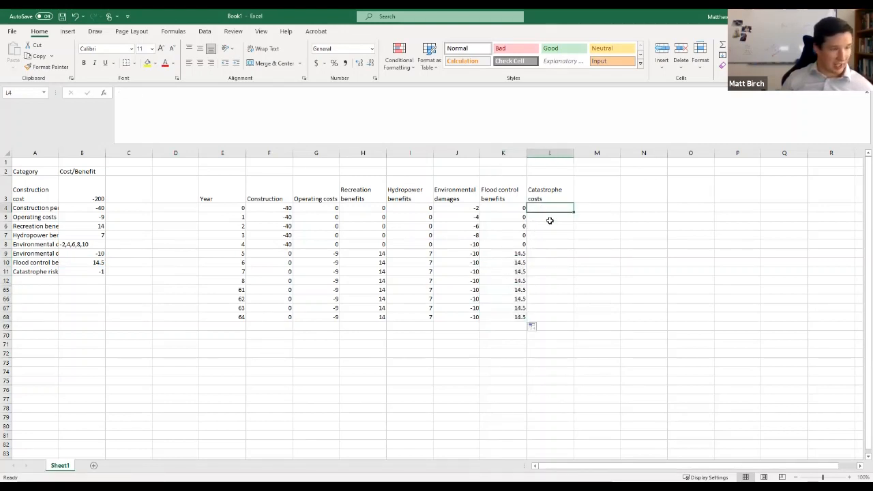
{"action": "type", "text": "0 0 0 0 0"}
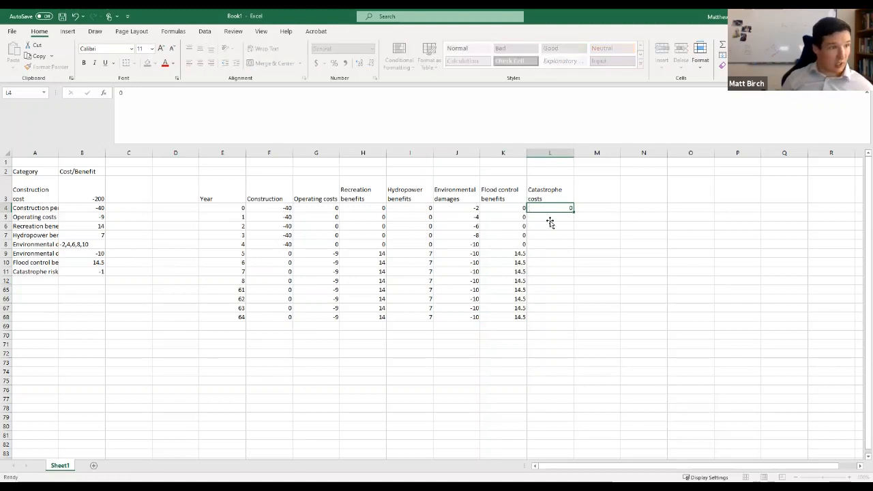
{"action": "key", "text": "Return"}
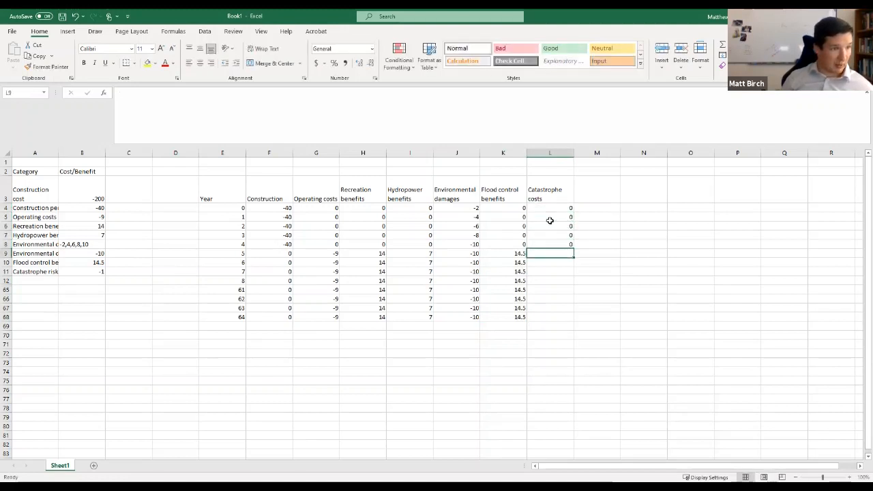
Enter =$B$11 in L9 under Catastrophe costs and fill it down to year 64 in L68.
{"action": "type", "text": "="}
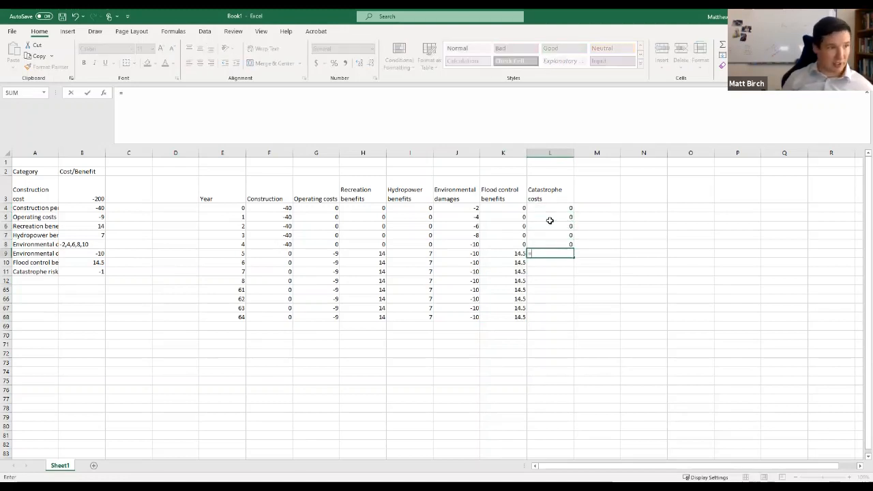
{"action": "left_click", "coordinate": [94, 268]}
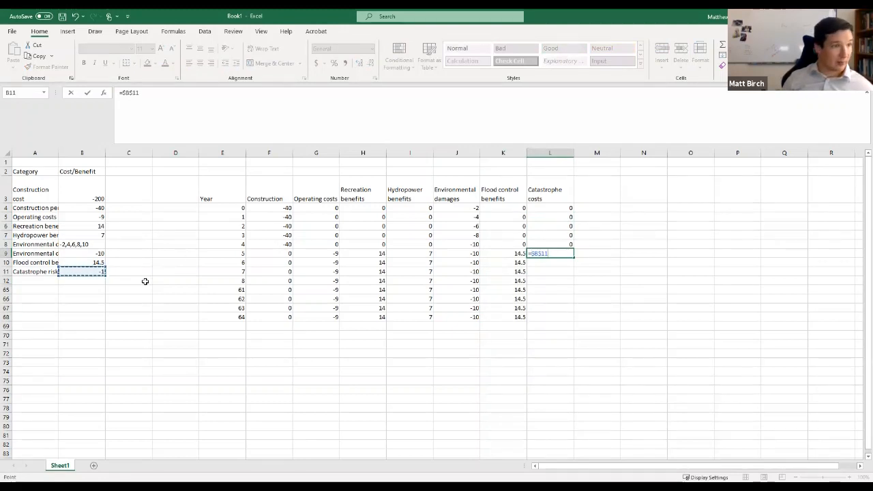
{"action": "key", "text": "Return"}
{"action": "left_click", "coordinate": [560, 252]}
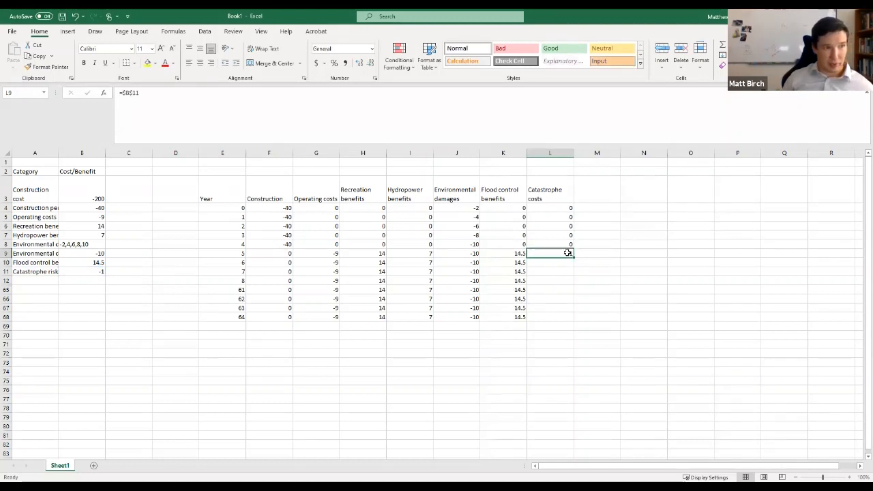
{"action": "double_click", "coordinate": [574, 257]}
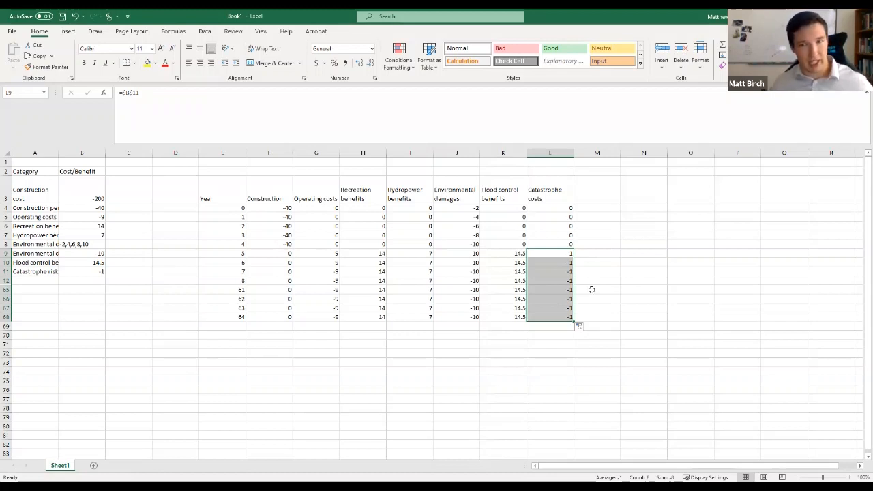
{"action": "left_click", "coordinate": [573, 380]}
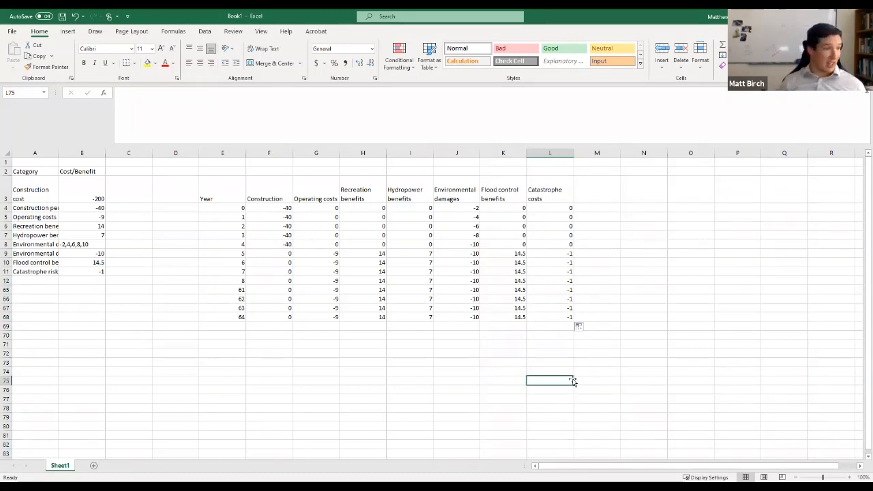
Add a Total row in row 69 with the label in E69, summing F4:F68 in F69 and filling the formula across to L69.
{"action": "left_click", "coordinate": [223, 326]}
{"action": "type", "text": "Total"}
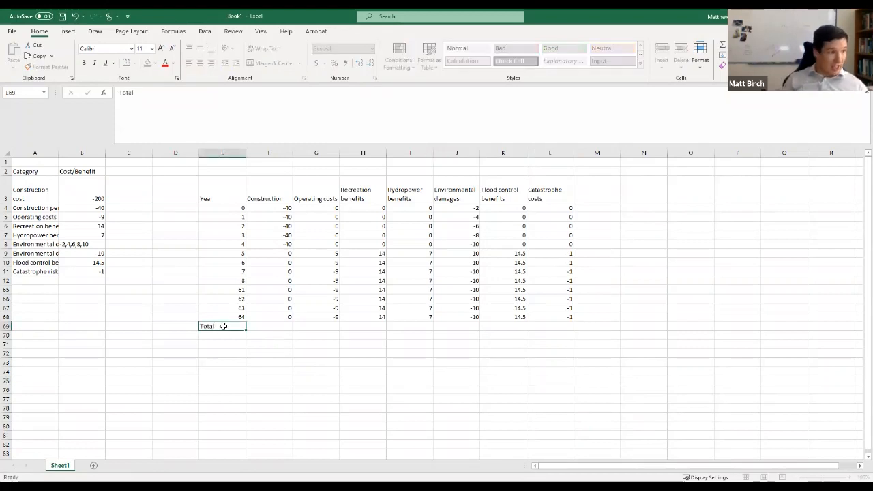
{"action": "key", "text": "Tab"}
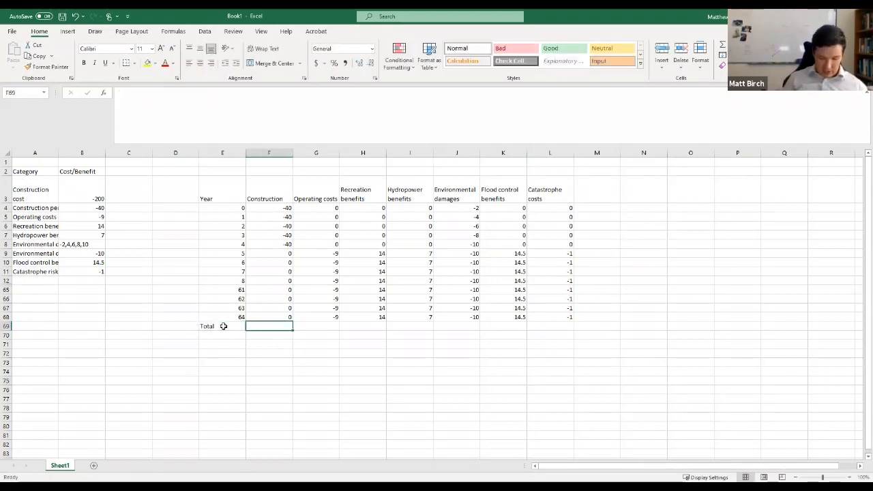
{"action": "type", "text": "=sum*"}
{"action": "key", "text": "BackSpace"}
{"action": "type", "text": "("}
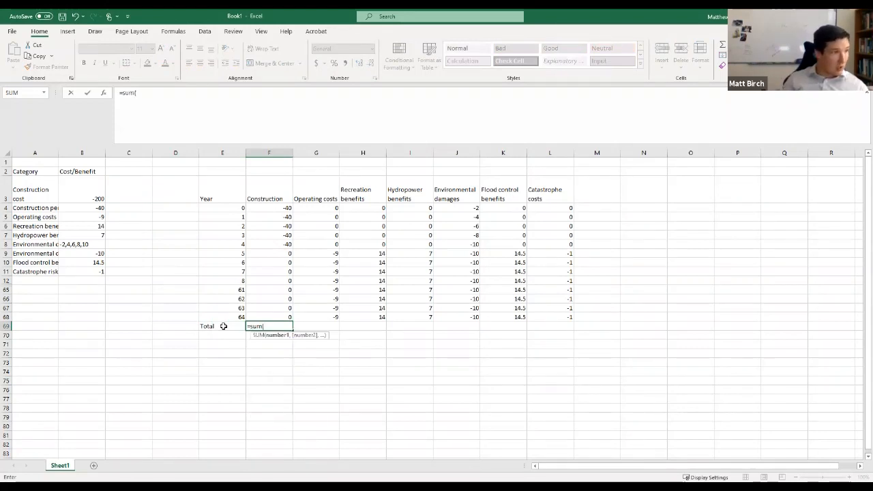
{"action": "left_click", "coordinate": [270, 208]}
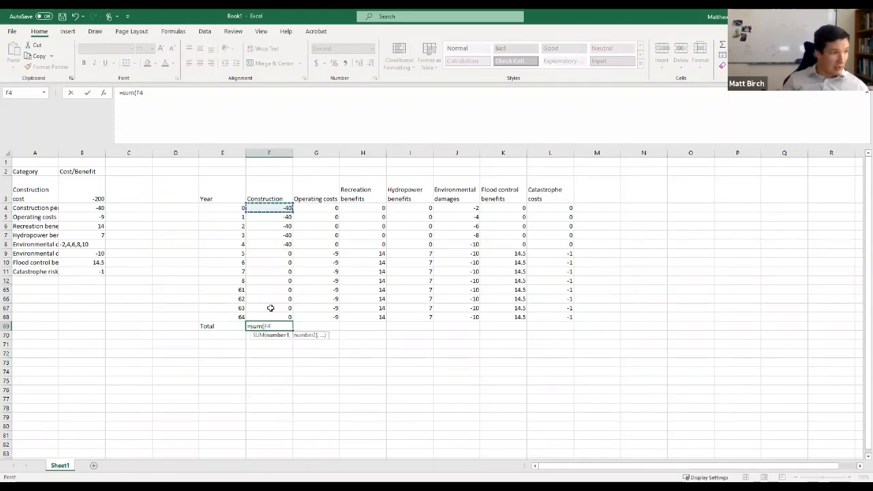
{"action": "left_click", "coordinate": [271, 315], "text": "shift"}
{"action": "key", "text": "Return"}
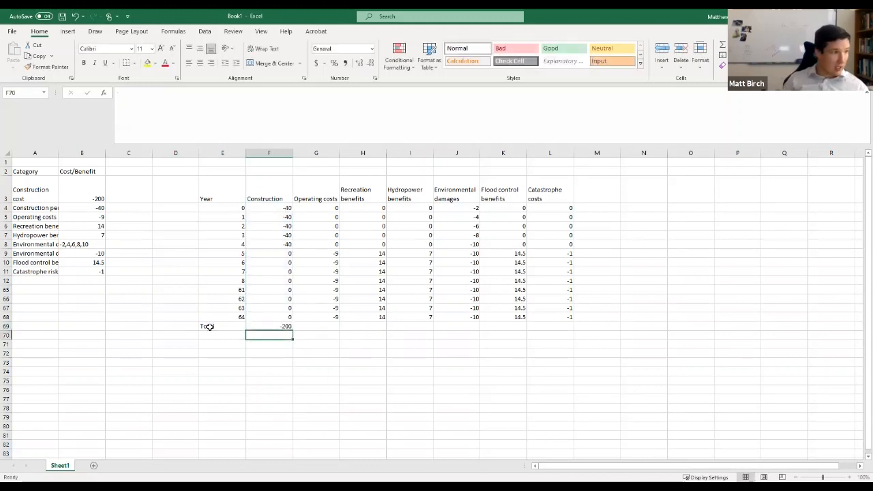
{"action": "left_click", "coordinate": [290, 327]}
{"action": "left_click_drag", "start_coordinate": [290, 328], "coordinate": [567, 341]}
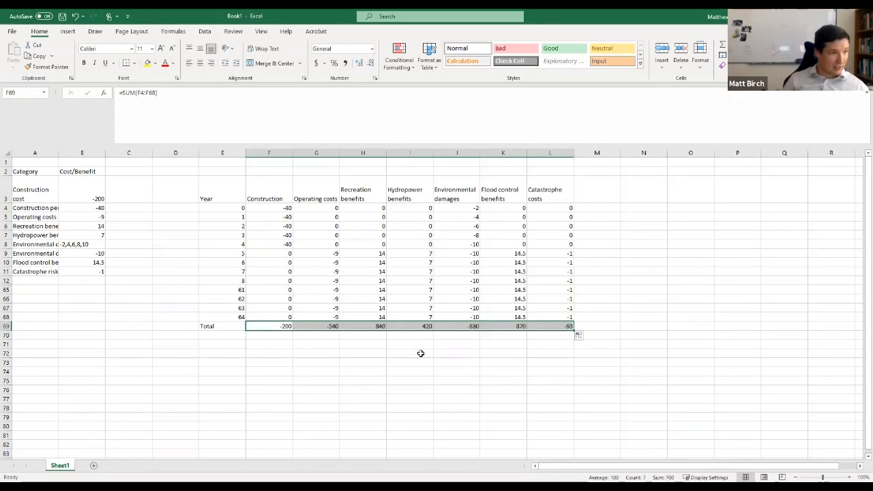
Enter a SUM of the column totals F69:L69 in M69.
{"action": "left_click", "coordinate": [597, 326]}
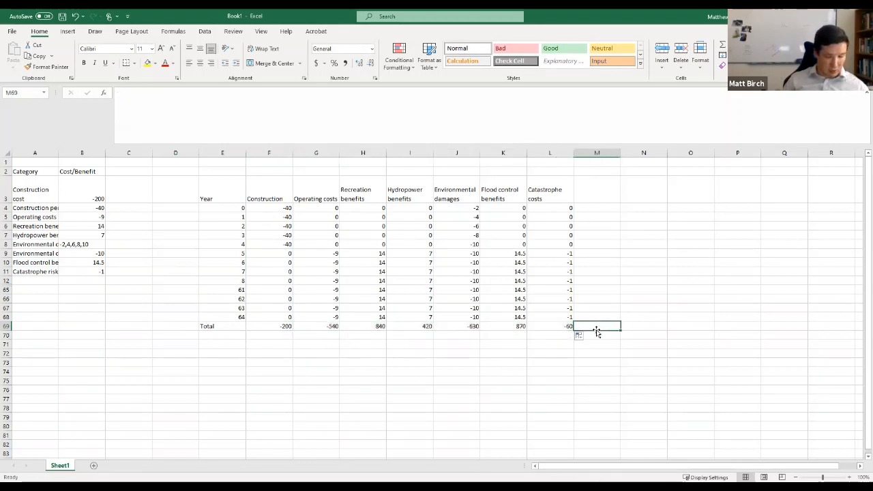
{"action": "type", "text": "=sum("}
{"action": "left_click", "coordinate": [566, 326]}
{"action": "left_click", "coordinate": [253, 326], "text": "shift"}
{"action": "key", "text": "Return"}
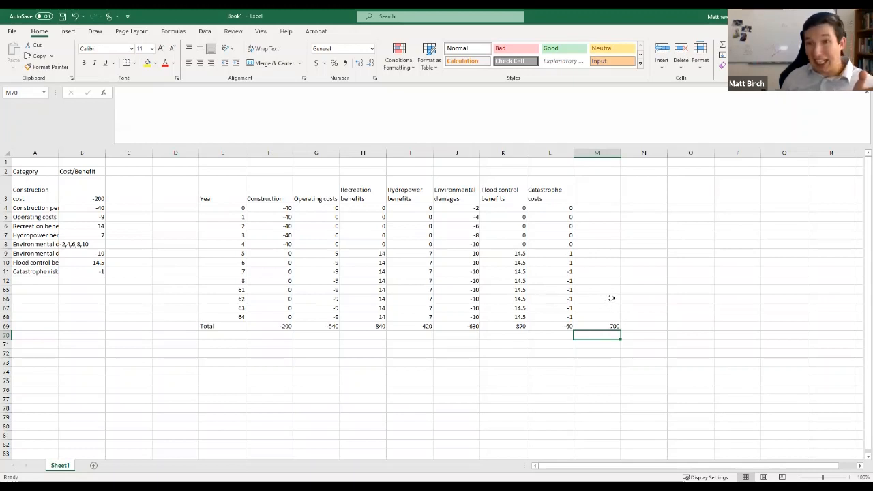
{"action": "left_click_drag", "start_coordinate": [266, 208], "coordinate": [573, 247]}
{"action": "left_click_drag", "start_coordinate": [284, 252], "coordinate": [584, 318]}
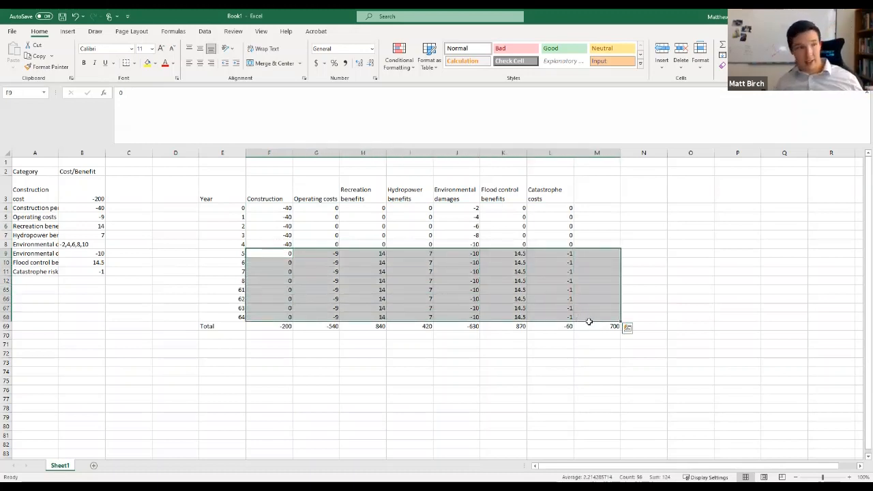
{"action": "left_click", "coordinate": [673, 299]}
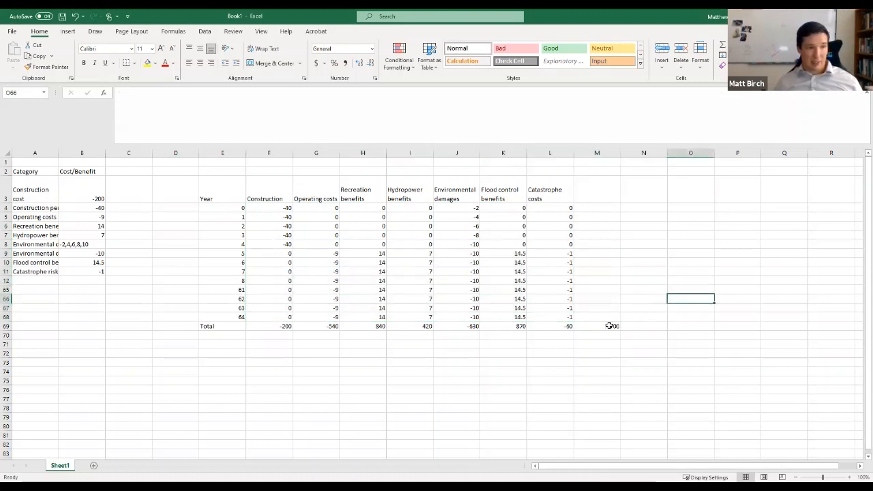
Copy the whole yearly table E3:M69 and paste it below, starting at E72.
{"action": "left_click", "coordinate": [214, 348]}
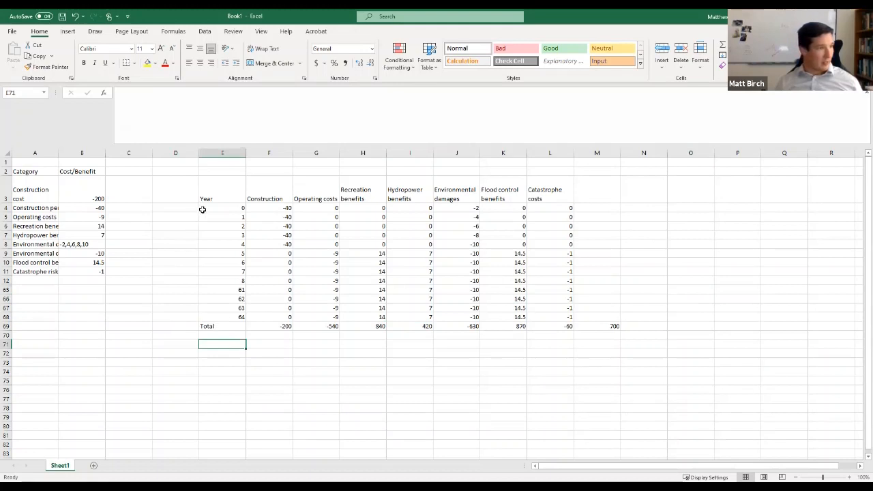
{"action": "left_click_drag", "start_coordinate": [214, 189], "coordinate": [616, 326]}
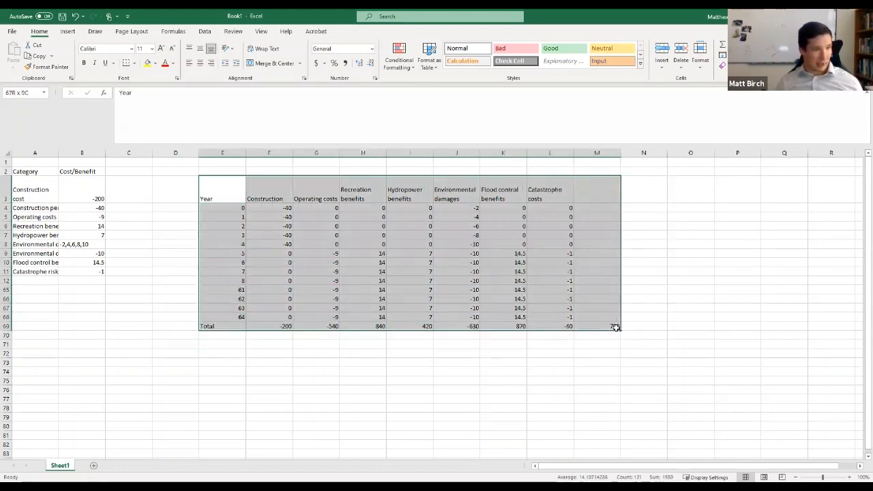
{"action": "key", "text": "ctrl+c"}
{"action": "left_click", "coordinate": [231, 358]}
{"action": "key", "text": "ctrl+v"}
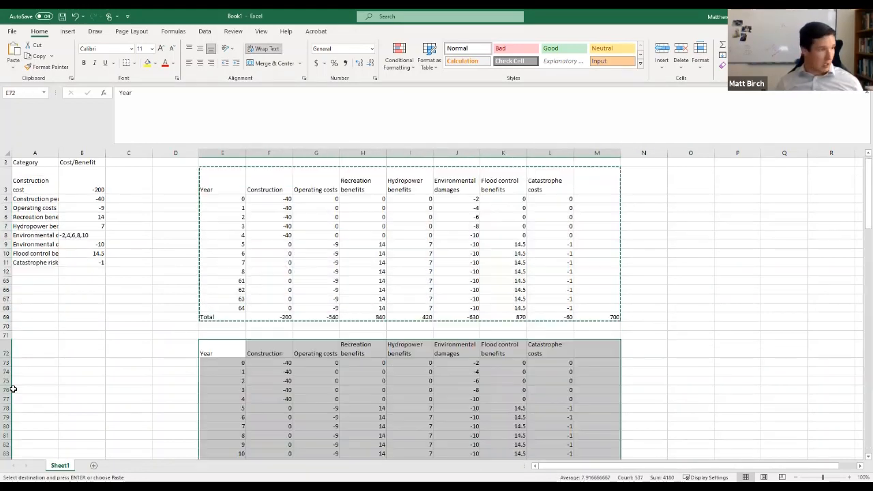
Hide rows 76 to 134 of the copied table, covering years 3 to 61.
{"action": "left_click", "coordinate": [83, 390]}
{"action": "left_click", "coordinate": [7, 390]}
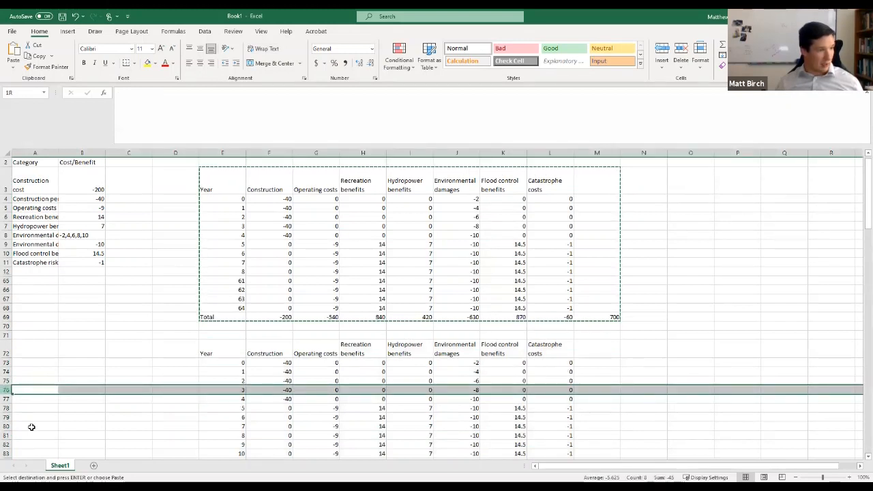
{"action": "key", "text": "ctrl+shift+Down"}
{"action": "key", "text": "shift+Up"}
{"action": "key", "text": "shift+Up"}
{"action": "key", "text": "shift+Up"}
{"action": "key", "text": "shift+Up"}
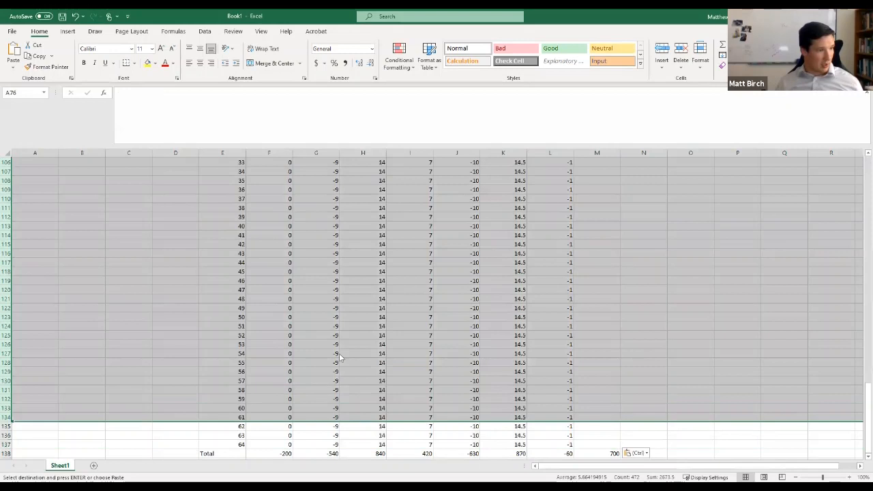
{"action": "right_click", "coordinate": [322, 394]}
{"action": "left_click", "coordinate": [345, 372]}
Replace the copied table's Total label in E138 with NPV and clear the contents of F73:M138.
{"action": "scroll", "coordinate": [307, 385], "scroll_direction": "up", "scroll_amount": 5}
{"action": "left_click", "coordinate": [220, 362]}
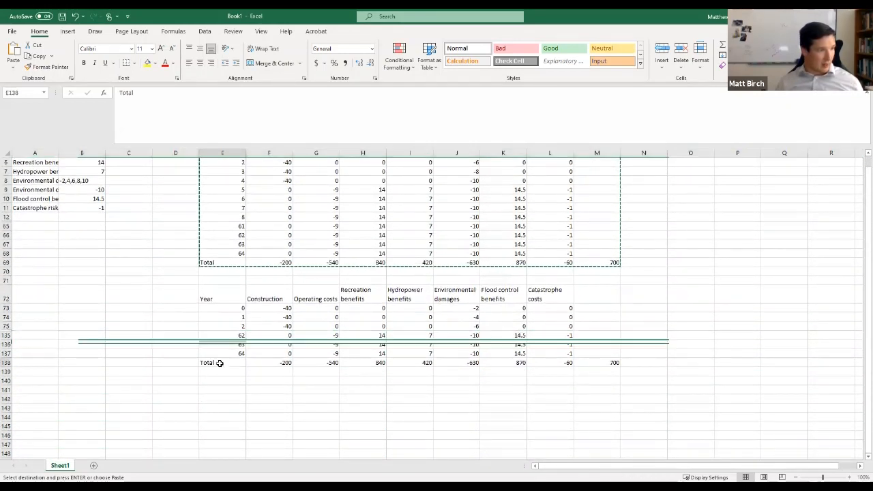
{"action": "type", "text": "NPV"}
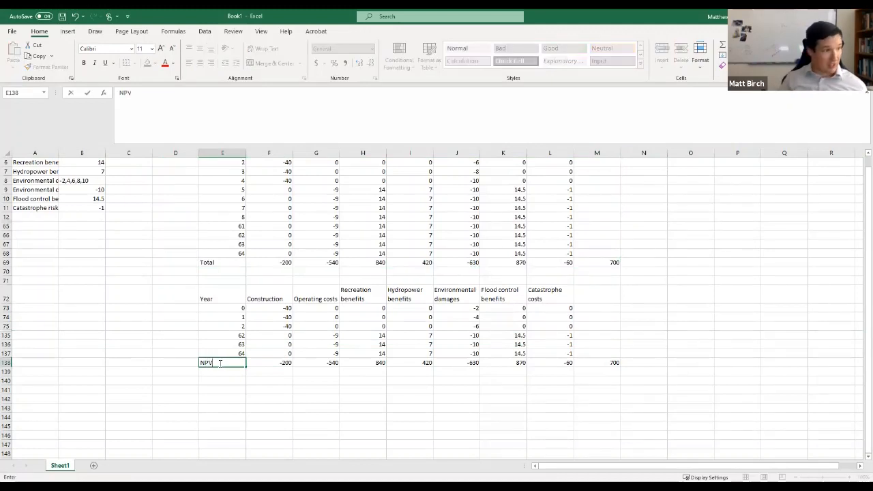
{"action": "key", "text": "Tab"}
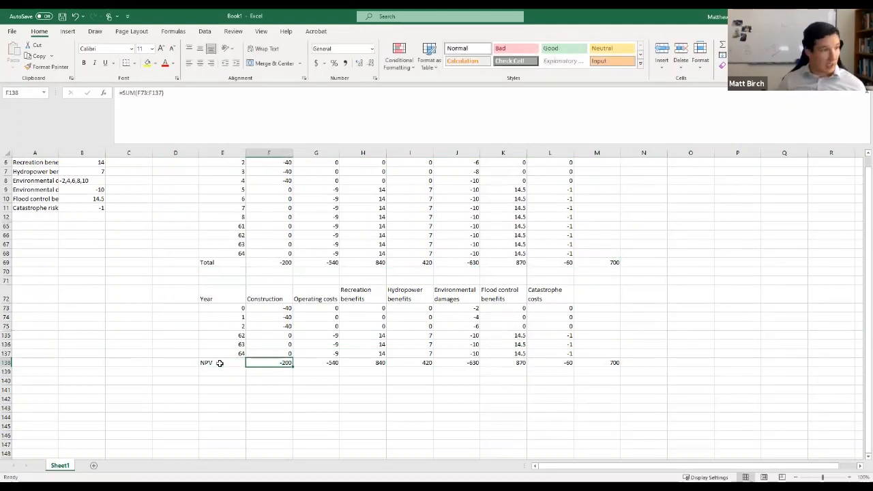
{"action": "left_click_drag", "start_coordinate": [281, 311], "coordinate": [616, 363]}
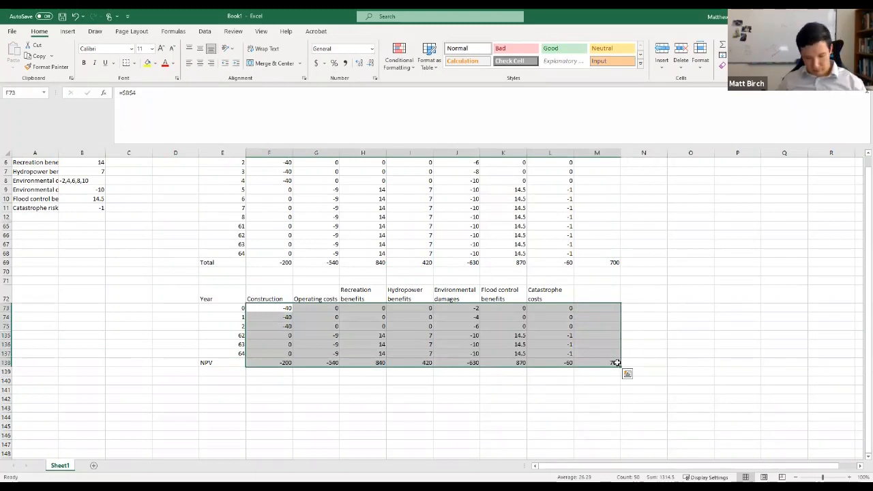
{"action": "key", "text": "Delete"}
Enter the label Total NPV in E139 below the NPV row.
{"action": "left_click", "coordinate": [209, 370]}
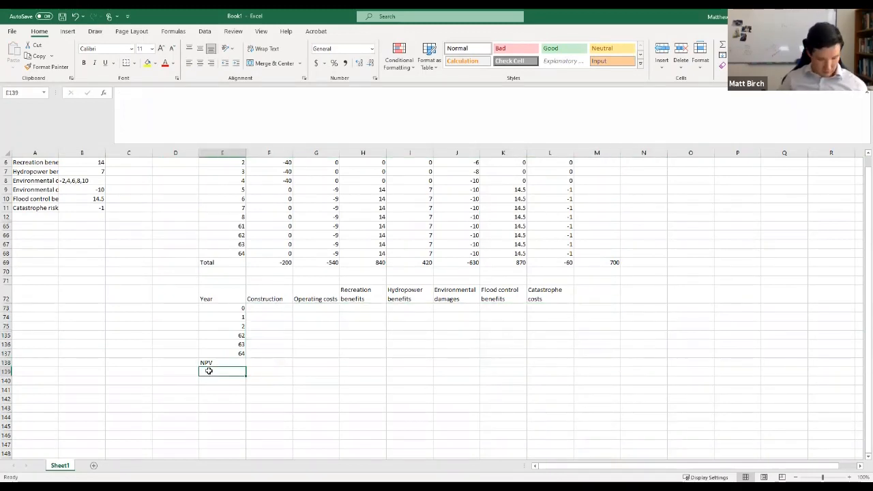
{"action": "type", "text": "Total N"}
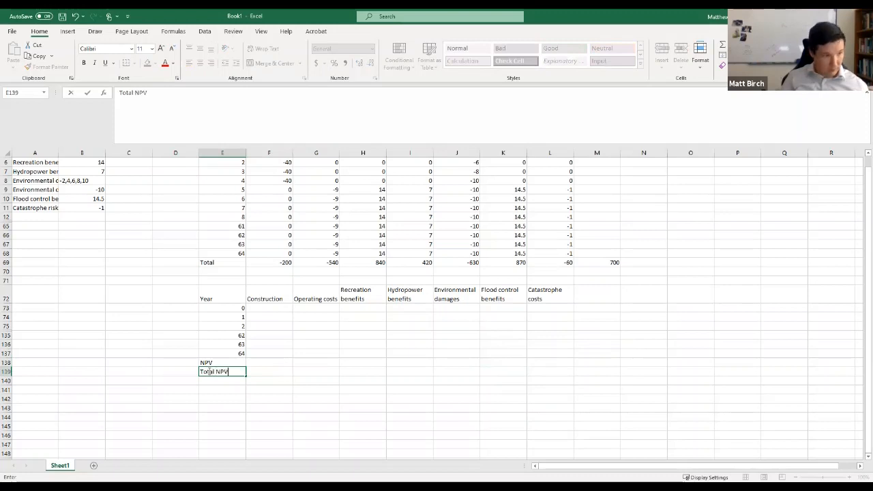
{"action": "type", "text": "PV"}
{"action": "key", "text": "Return"}
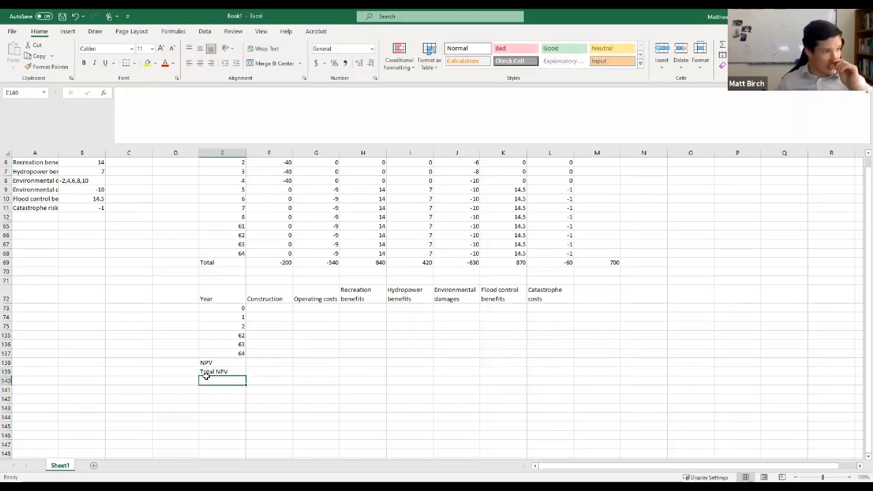
Switch to the Dam costs Word document to review the present value and NPV equations, and return to the Excel workbook.
{"action": "scroll", "coordinate": [318, 321], "scroll_direction": "up", "scroll_amount": 2}
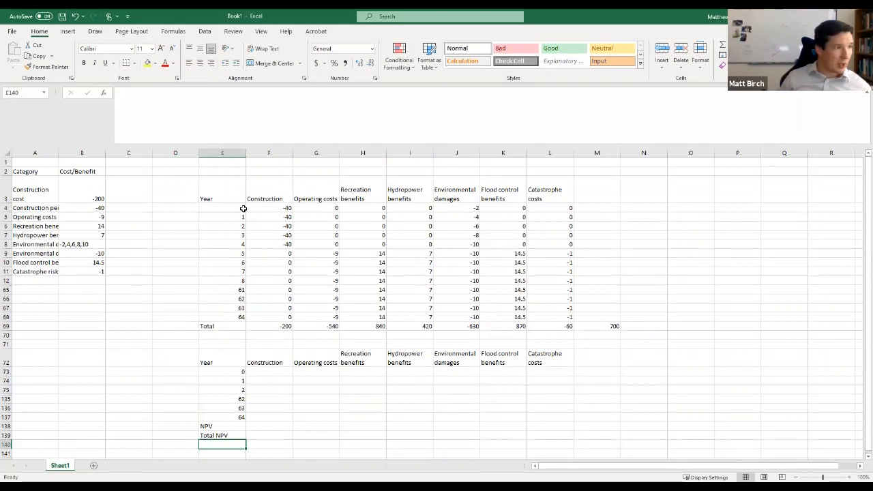
{"action": "mouse_move", "coordinate": [241, 208]}
{"action": "left_mouse_down"}
{"action": "mouse_move", "coordinate": [443, 249]}
{"action": "mouse_move", "coordinate": [562, 320]}
{"action": "left_mouse_up"}
{"action": "key", "text": "alt+Tab"}
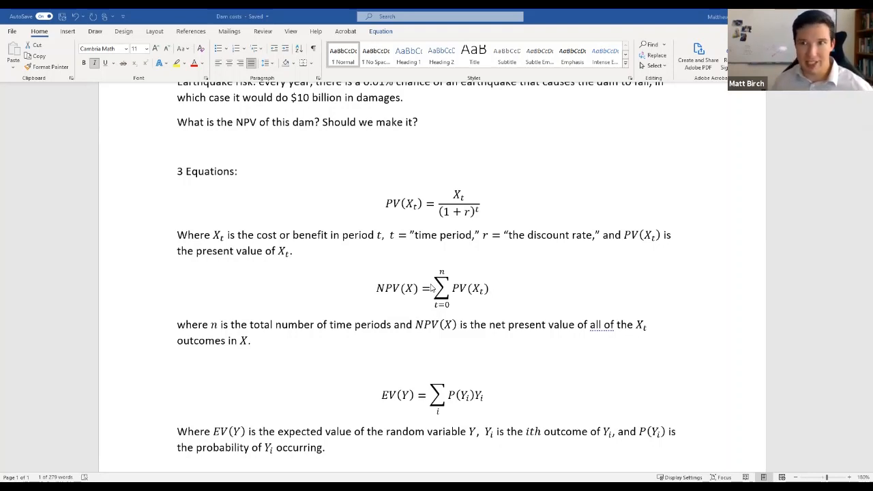
{"action": "key", "text": "alt+Tab"}
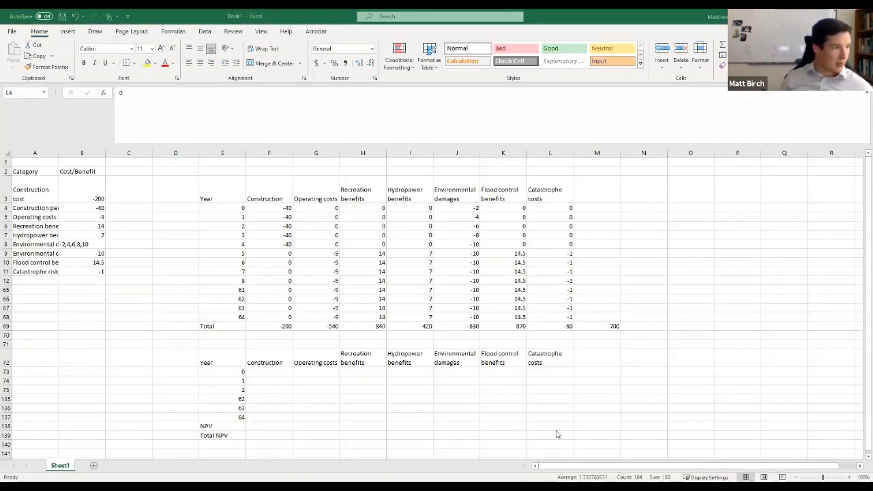
Enter the discounting formula =F4/(1.07)^E73 in F73 for year 0 construction and fill it down to F137.
{"action": "left_click", "coordinate": [262, 372]}
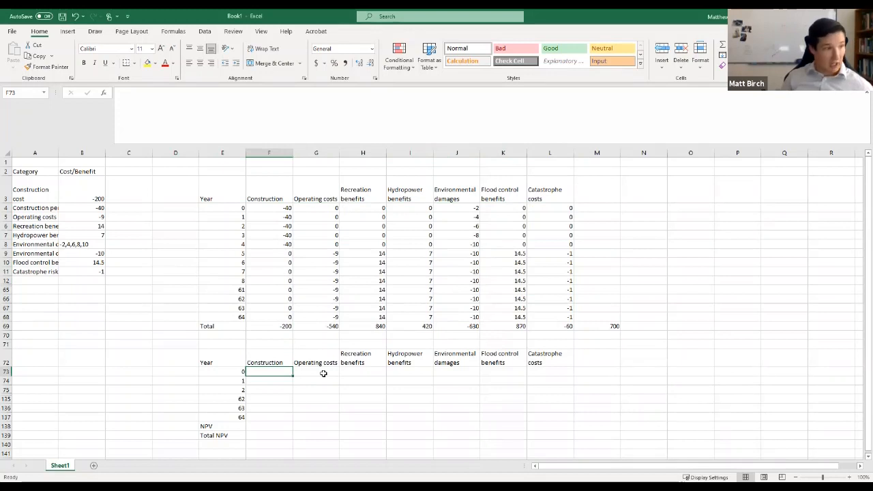
{"action": "type", "text": "="}
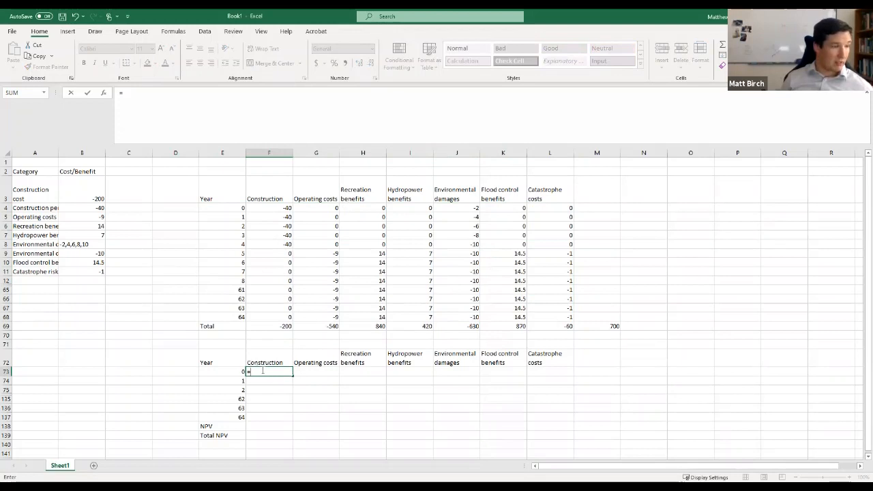
{"action": "left_click", "coordinate": [280, 208]}
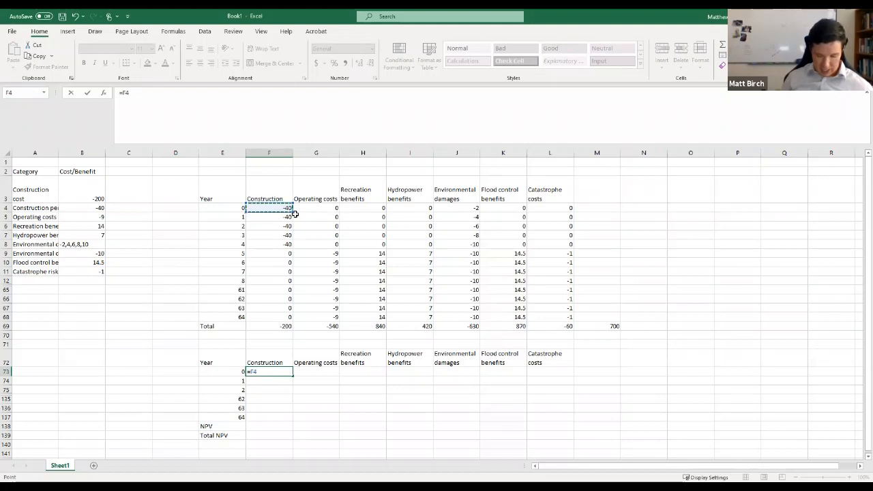
{"action": "type", "text": "/"}
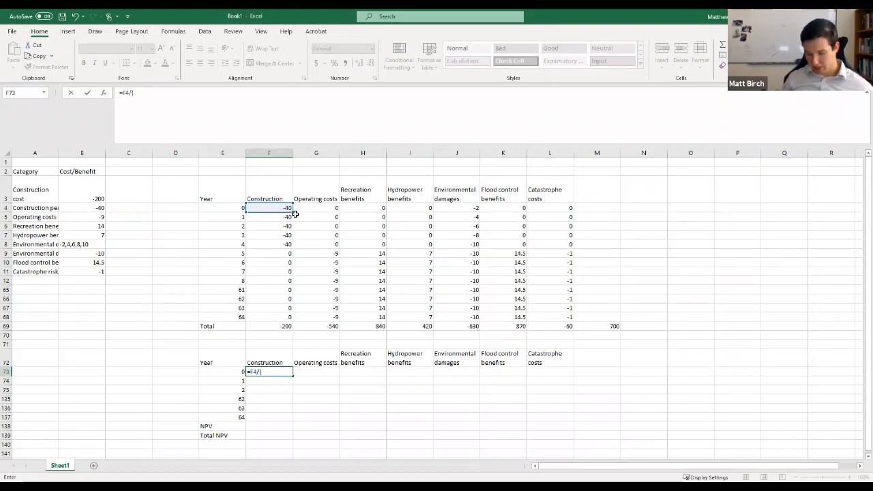
{"action": "type", "text": "(1.07)^"}
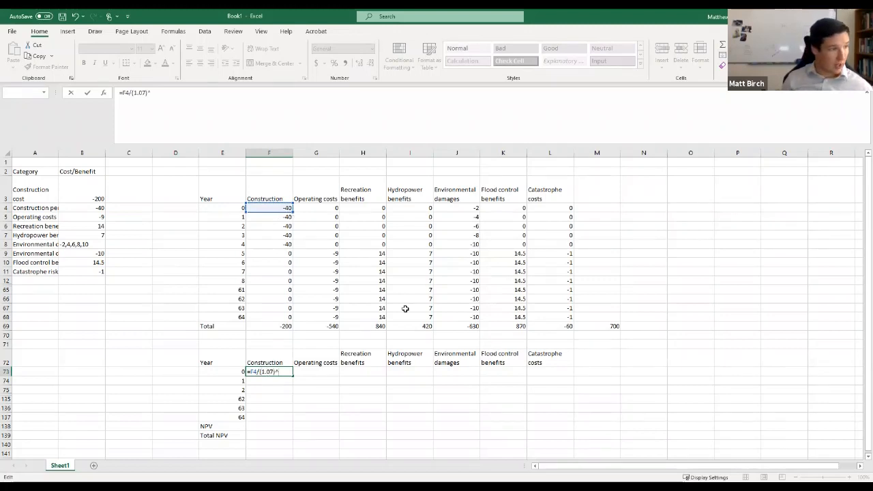
{"action": "left_click", "coordinate": [227, 373]}
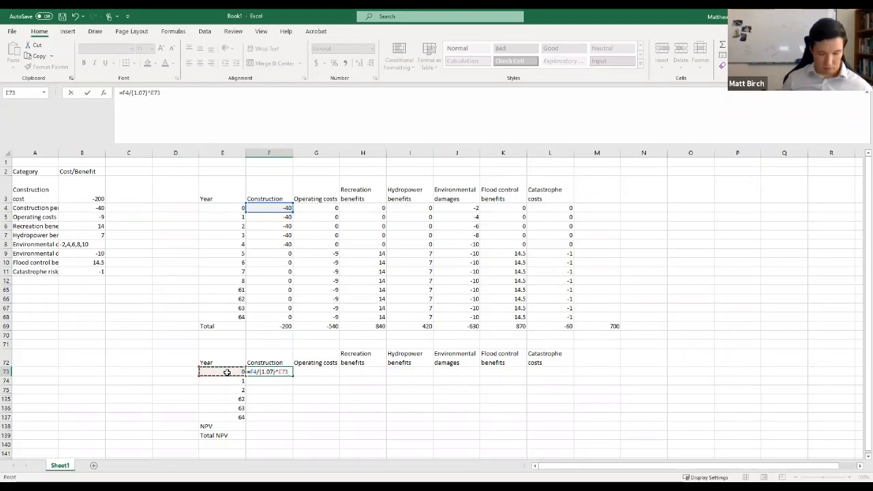
{"action": "key", "text": "Return"}
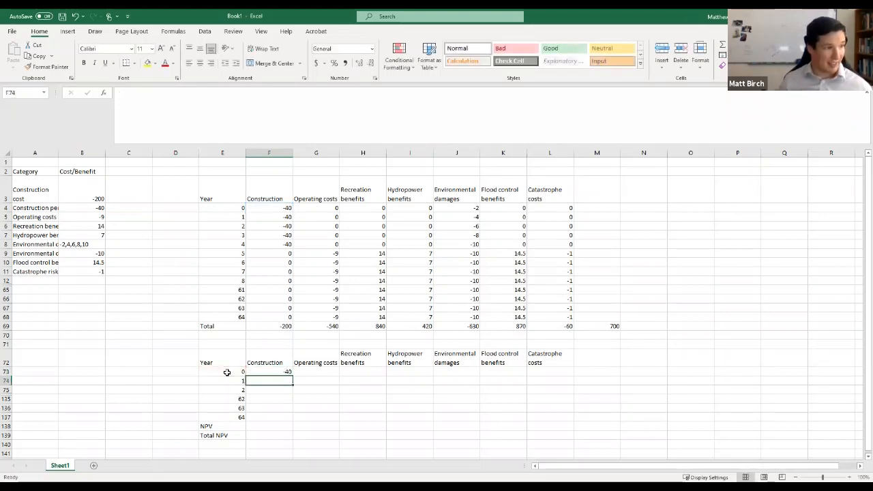
{"action": "left_click", "coordinate": [277, 370]}
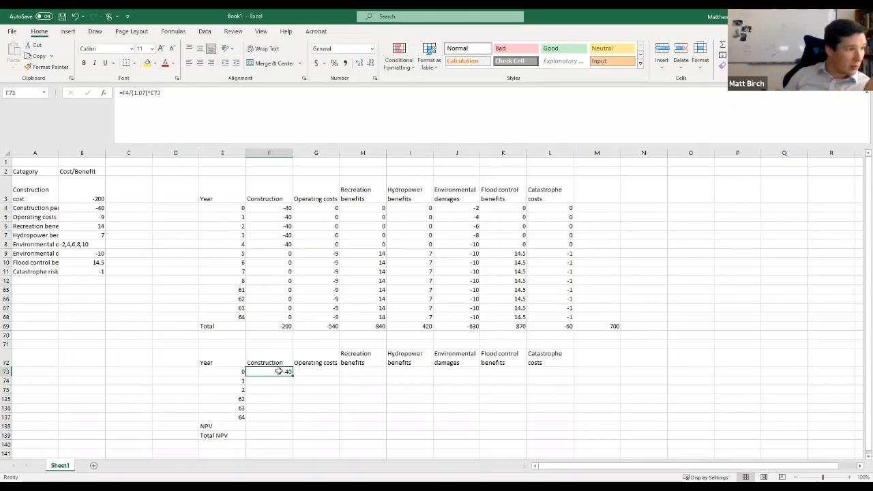
{"action": "left_click_drag", "start_coordinate": [292, 373], "coordinate": [290, 420]}
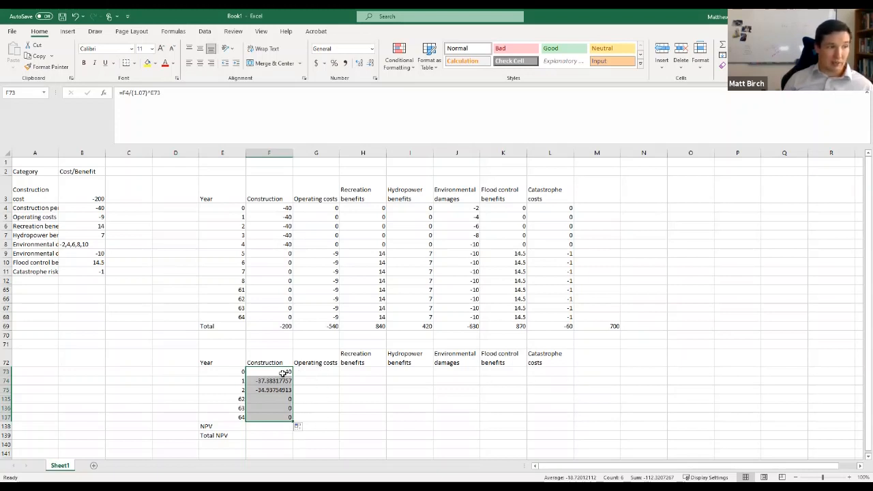
Lock the year column reference in F73 so the formula reads =F4/(1.07)^$E73.
{"action": "left_click", "coordinate": [283, 374]}
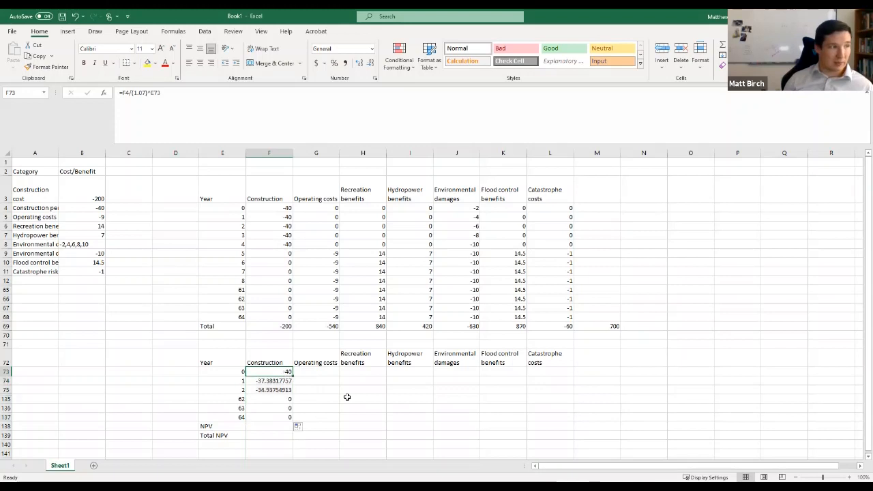
{"action": "left_click", "coordinate": [129, 92]}
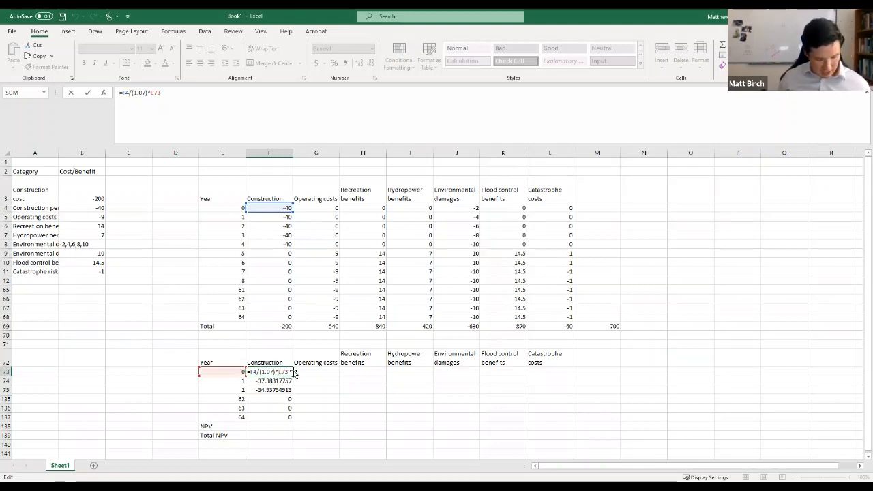
{"action": "type", "text": "$"}
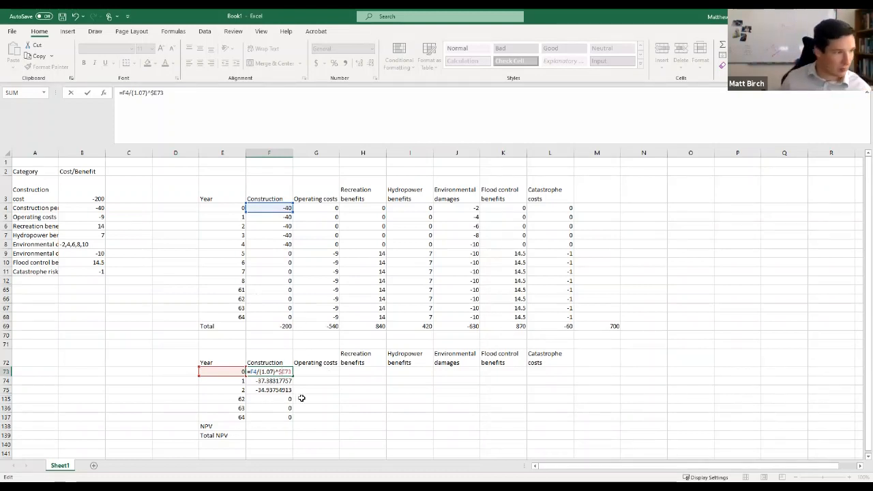
{"action": "key", "text": "Return"}
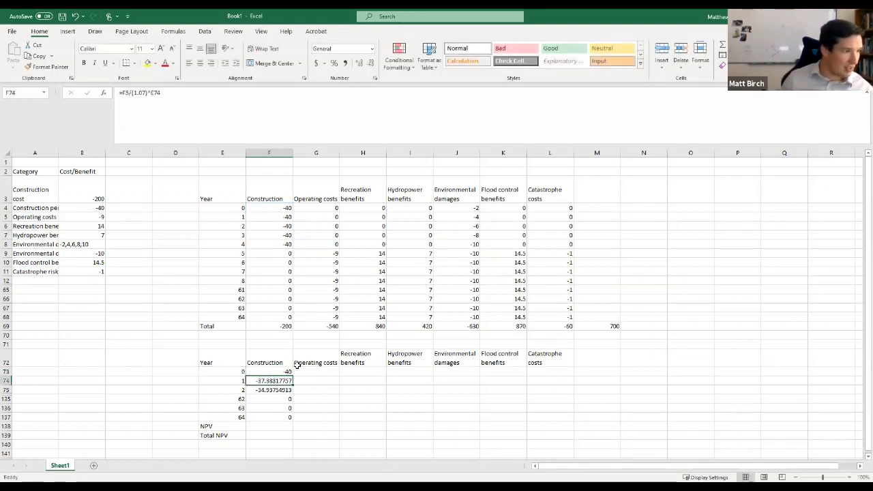
Fill the F73 formula down to F137 and across all categories to column L.
{"action": "left_click", "coordinate": [287, 372]}
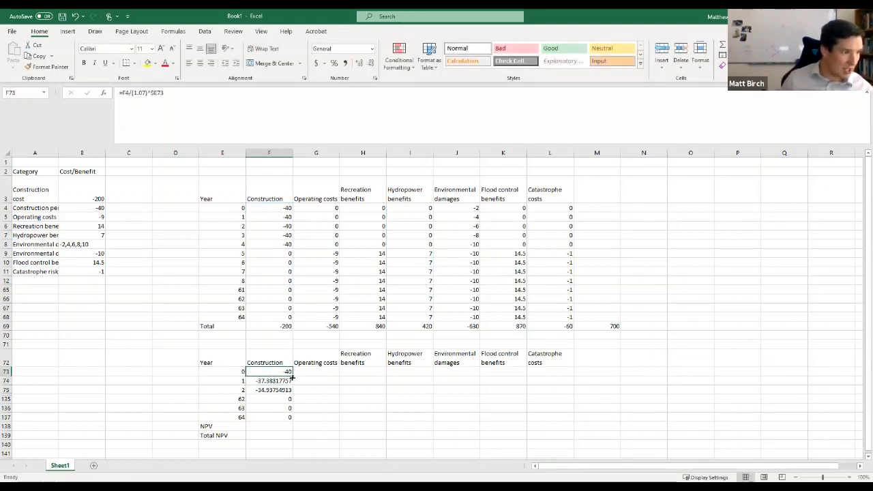
{"action": "double_click", "coordinate": [291, 376]}
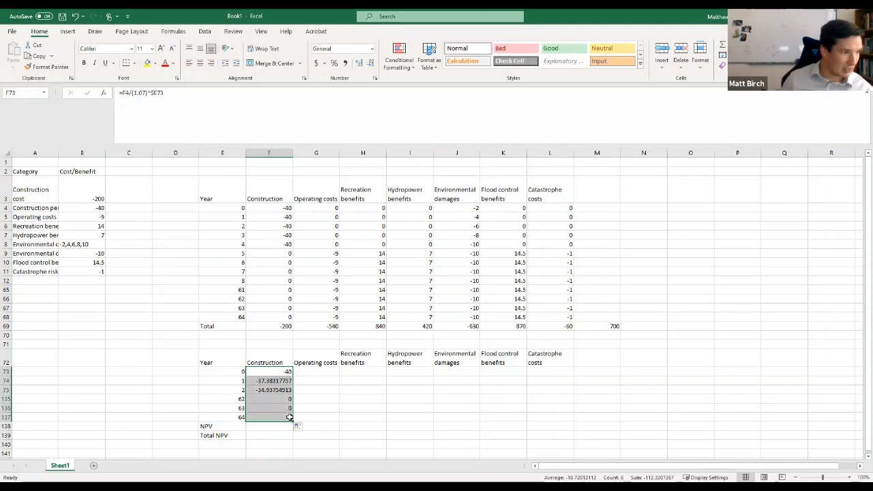
{"action": "left_click_drag", "start_coordinate": [293, 423], "coordinate": [575, 419]}
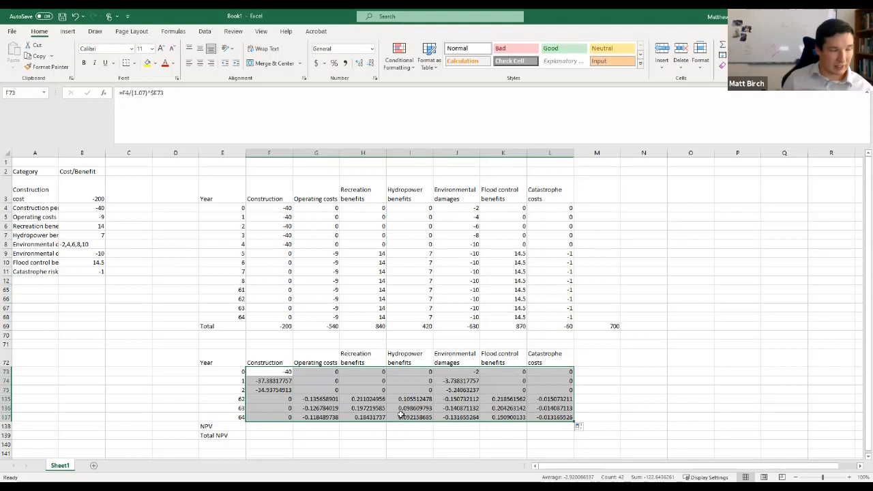
Inspect the formulas in F74, I75 and J135 to check that each exponent refers to the year in column E.
{"action": "left_click", "coordinate": [263, 380]}
{"action": "left_click", "coordinate": [150, 92]}
{"action": "left_click_drag", "start_coordinate": [151, 92], "coordinate": [157, 92]}
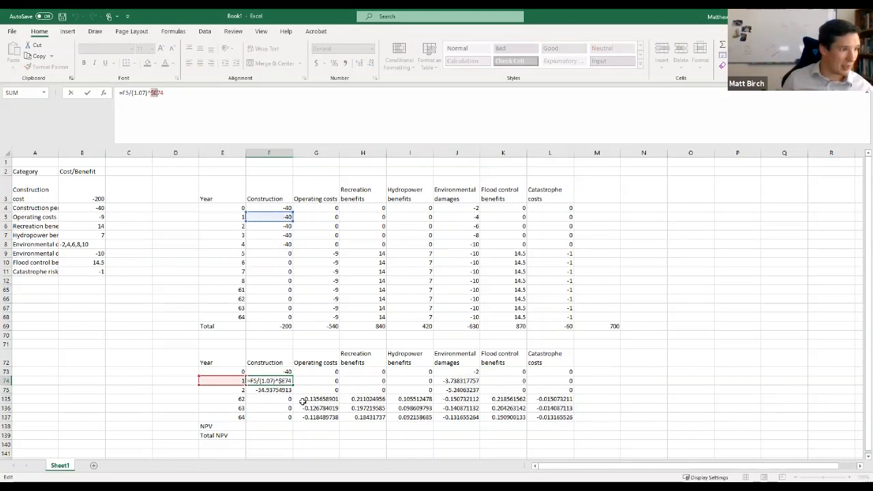
{"action": "key", "text": "Return"}
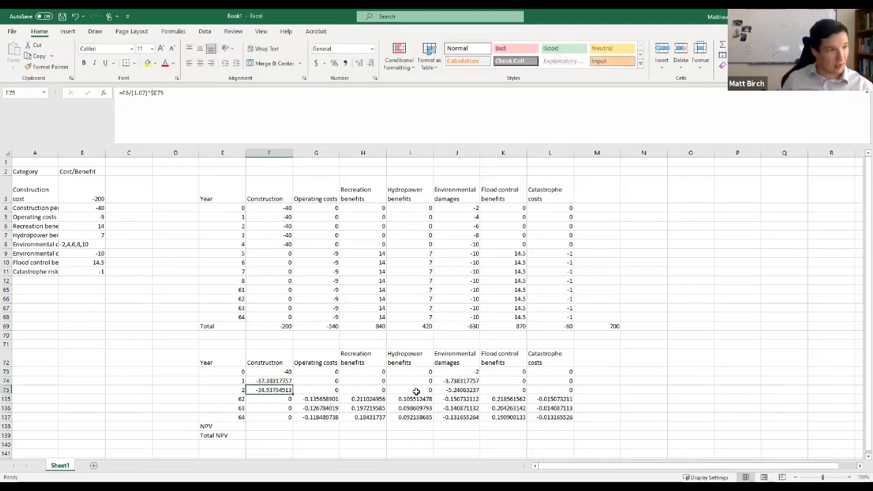
{"action": "left_click", "coordinate": [413, 389]}
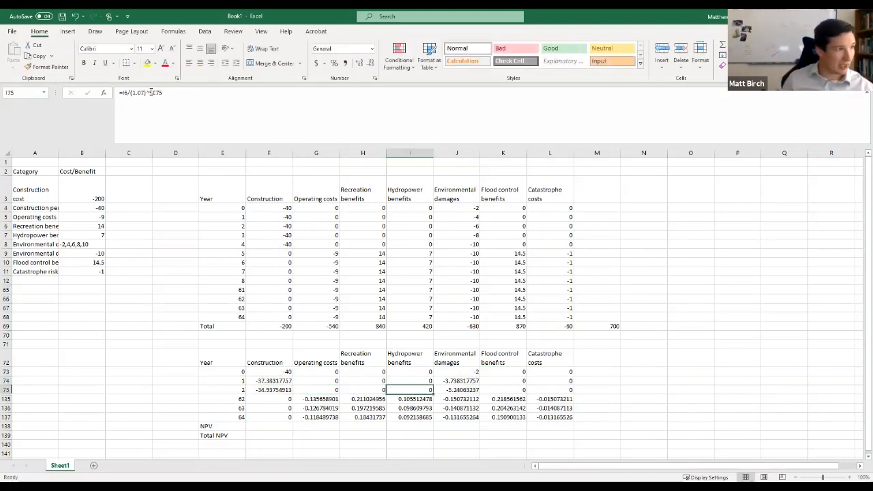
{"action": "left_click", "coordinate": [151, 92]}
{"action": "type", "text": "$"}
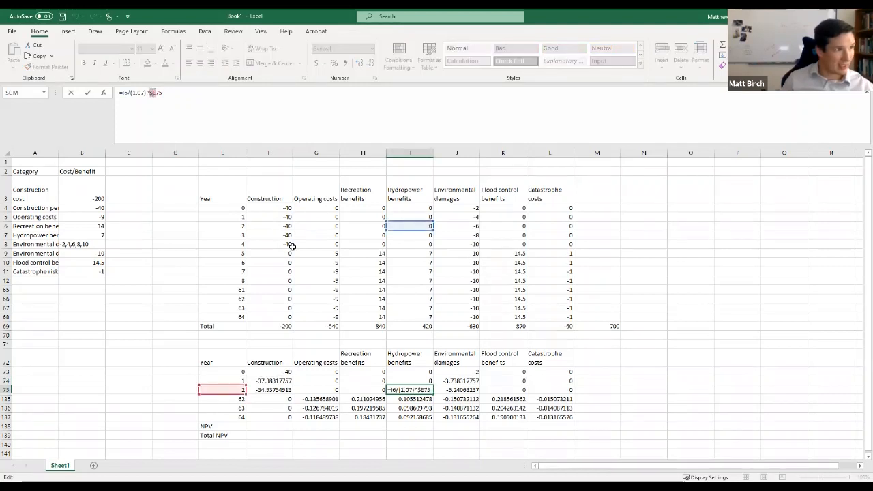
{"action": "left_click", "coordinate": [470, 399]}
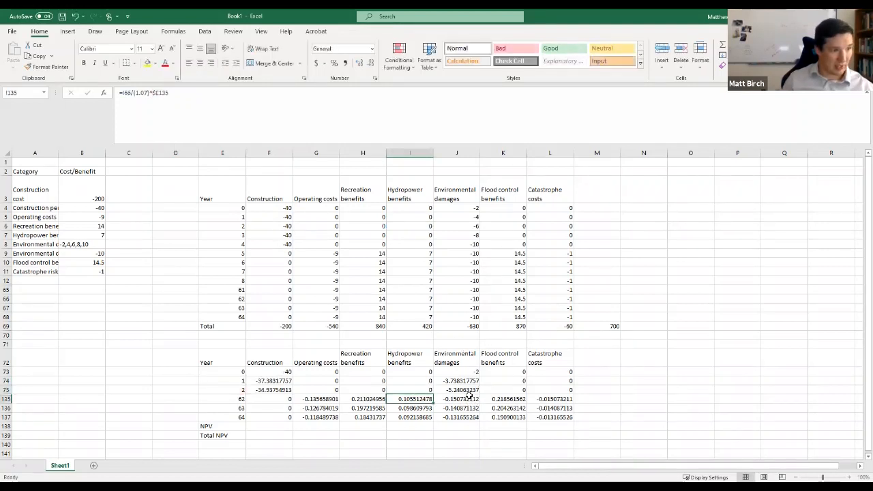
{"action": "left_click", "coordinate": [156, 93]}
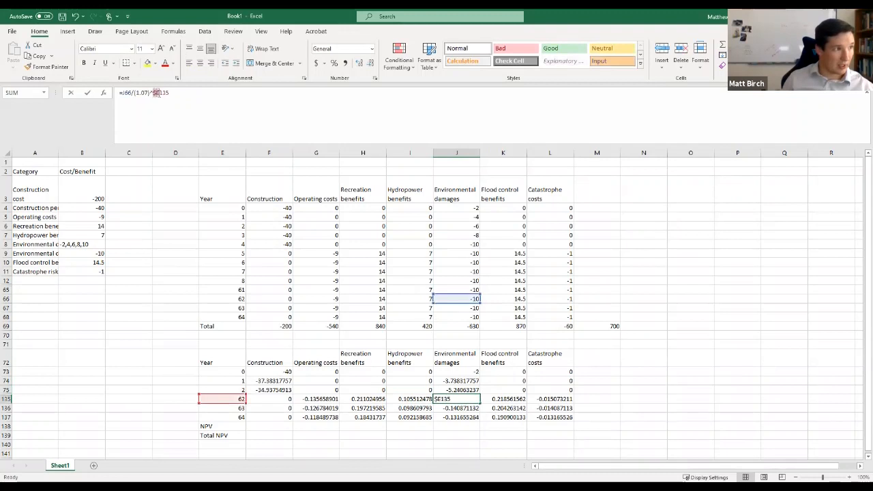
{"action": "key", "text": "Return"}
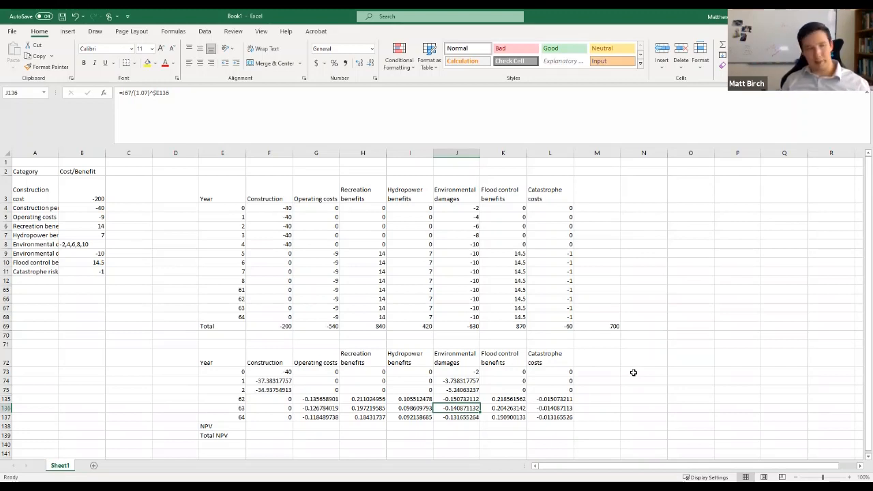
Sum F73:F137 in the NPV row at F138 and fill the formula across to L138.
{"action": "left_click", "coordinate": [263, 428]}
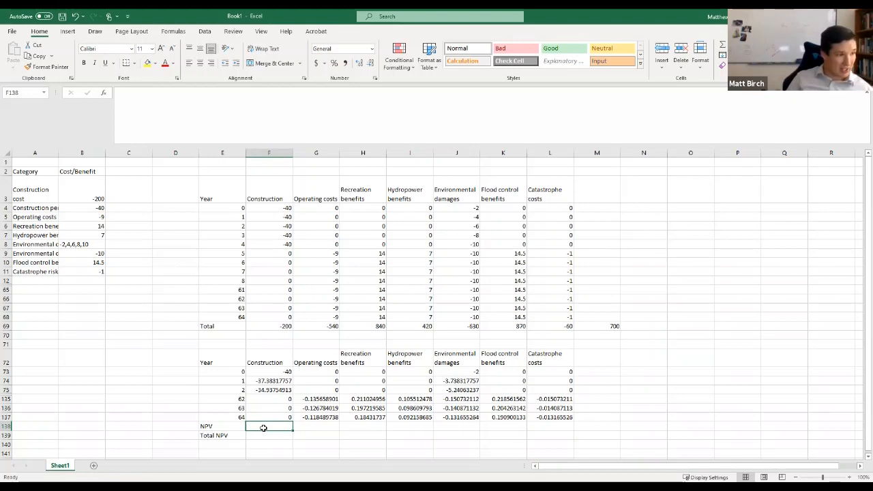
{"action": "type", "text": "="}
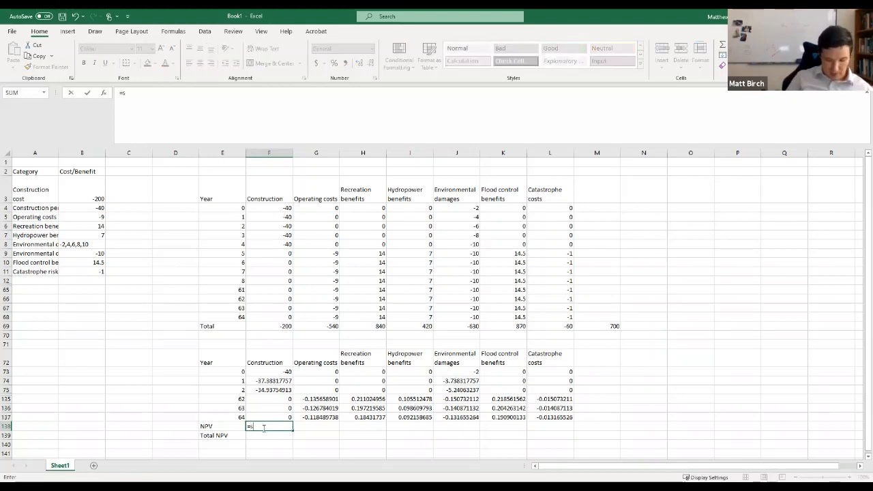
{"action": "type", "text": "sum("}
{"action": "left_click", "coordinate": [277, 373]}
{"action": "left_click", "coordinate": [278, 416], "text": "shift"}
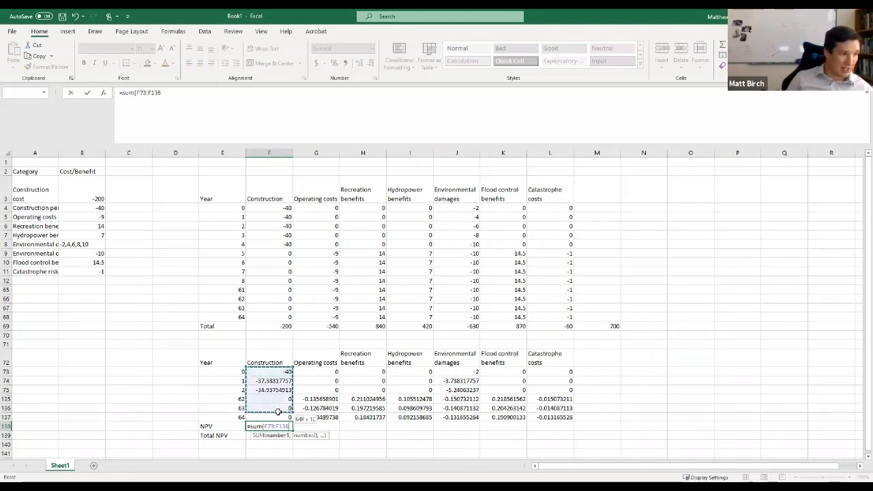
{"action": "key", "text": "Return"}
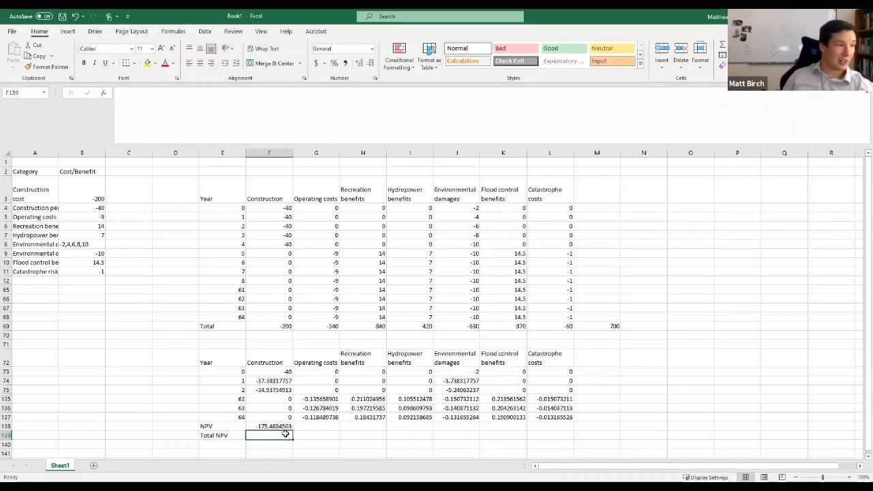
{"action": "left_click", "coordinate": [282, 425]}
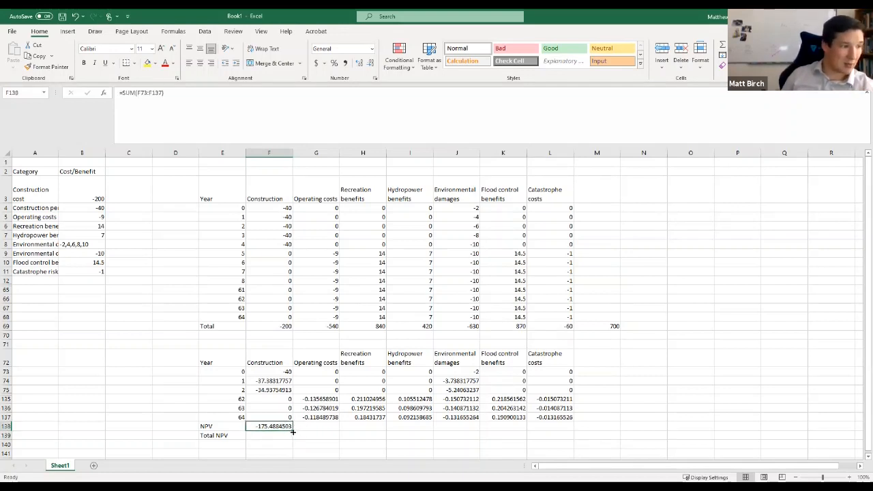
{"action": "left_click_drag", "start_coordinate": [293, 432], "coordinate": [560, 427]}
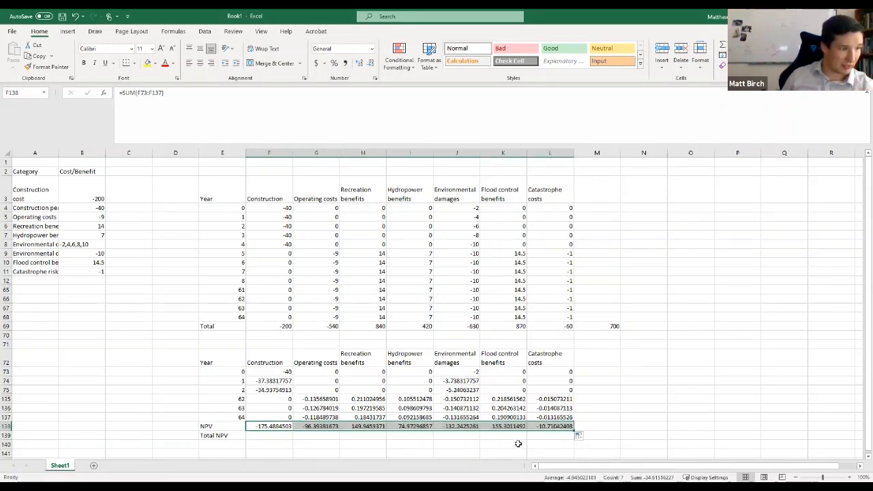
Sum the category NPVs F138:L138 in the Total NPV row at F139.
{"action": "left_click", "coordinate": [271, 436]}
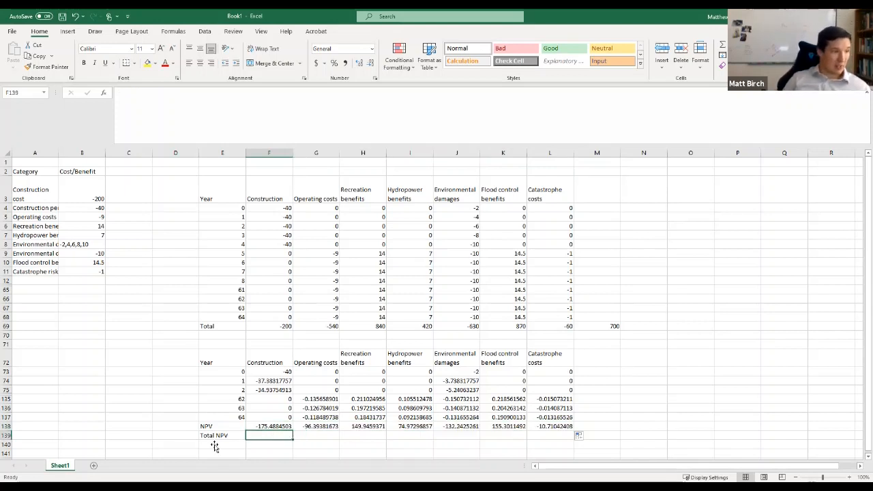
{"action": "left_click", "coordinate": [315, 428]}
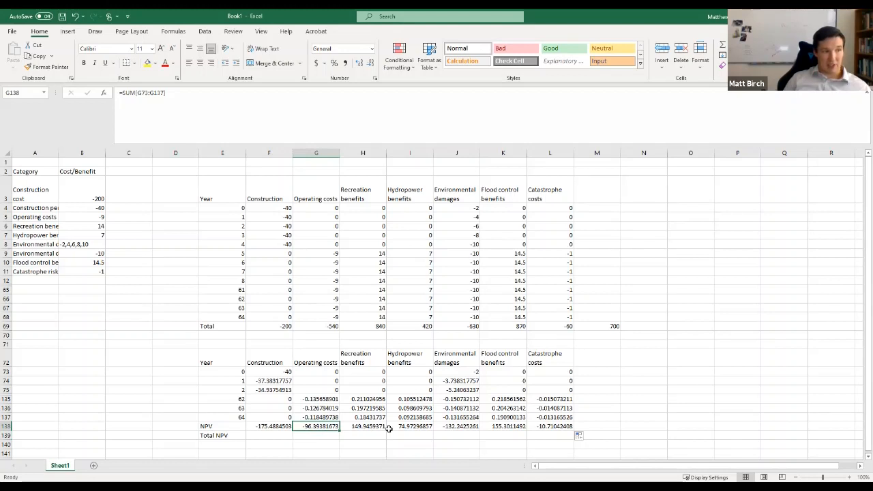
{"action": "left_click", "coordinate": [258, 434]}
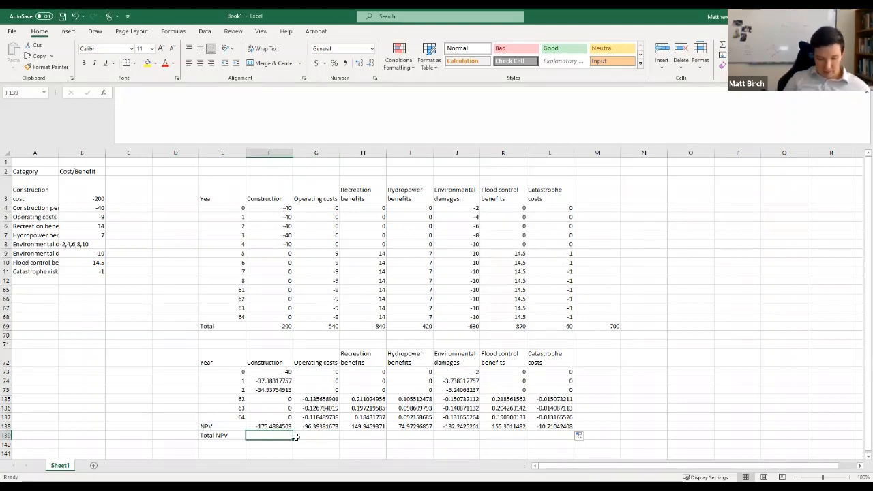
{"action": "type", "text": "=sum("}
{"action": "key", "text": "Up"}
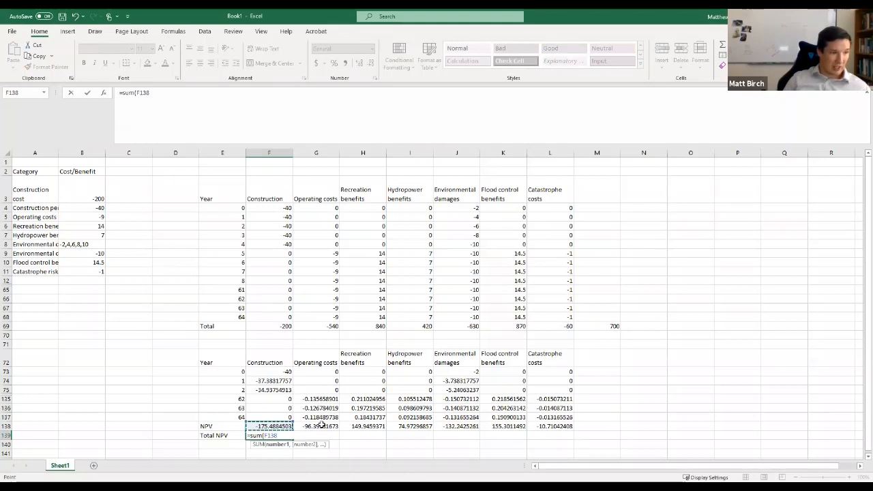
{"action": "left_click", "coordinate": [550, 426], "text": "shift"}
{"action": "key", "text": "Return"}
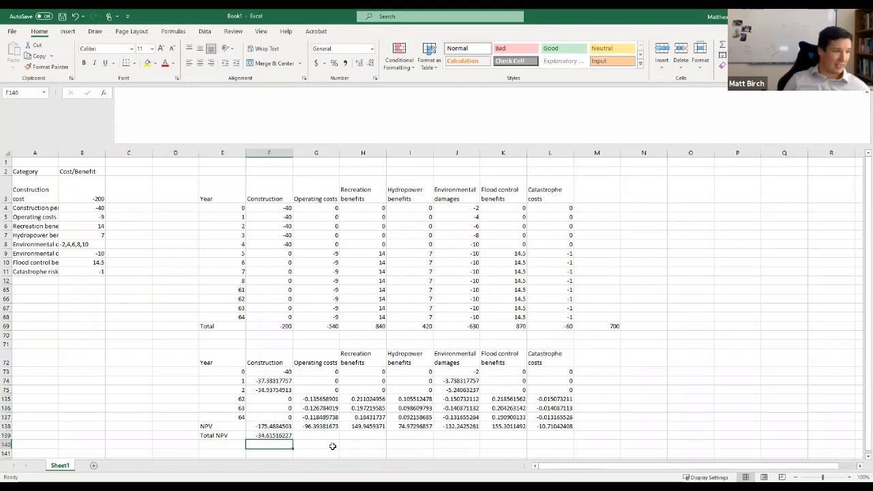
Change the discount rate in F73 to 5% so the formula reads =F4/(1.05)^$E73.
{"action": "left_click", "coordinate": [613, 327]}
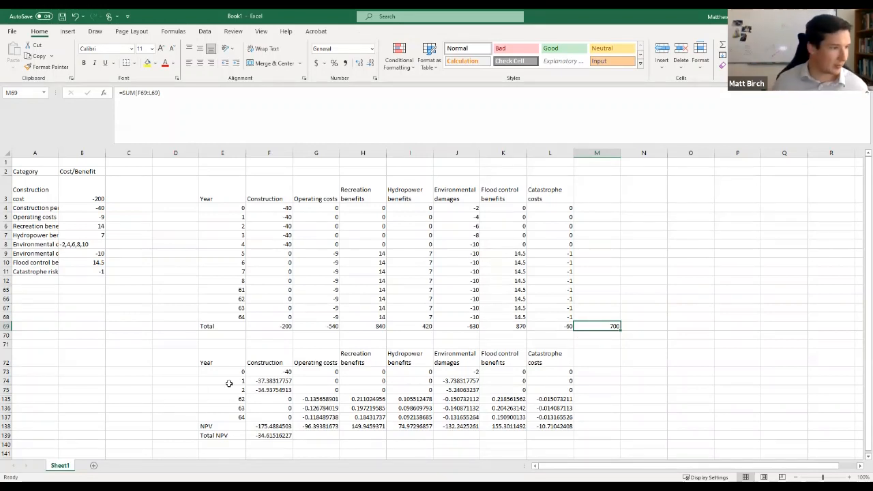
{"action": "left_click", "coordinate": [269, 370]}
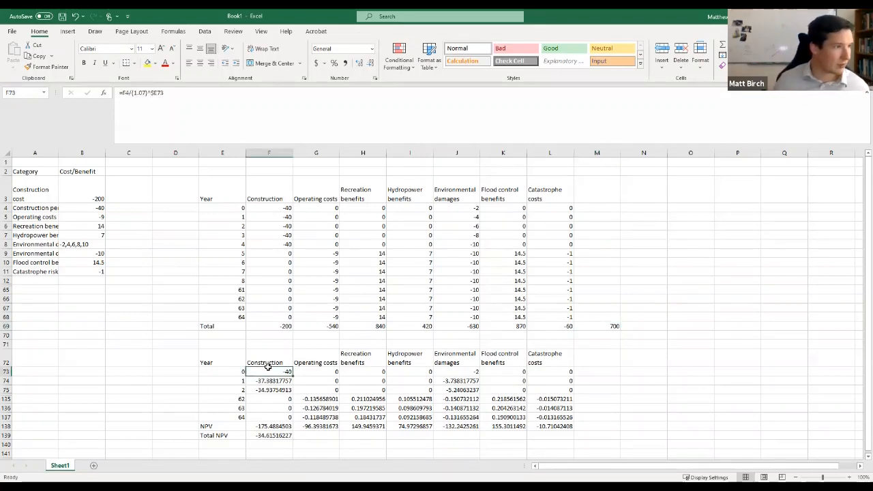
{"action": "left_click", "coordinate": [161, 97]}
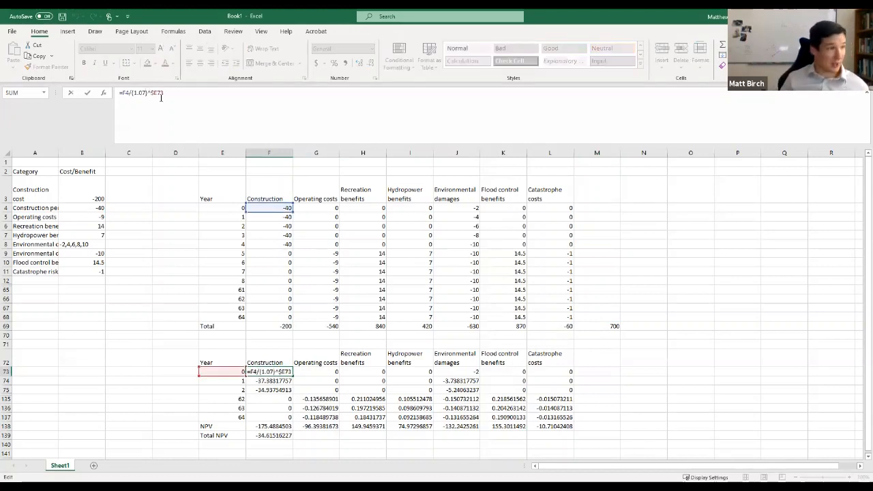
{"action": "key", "text": "Return"}
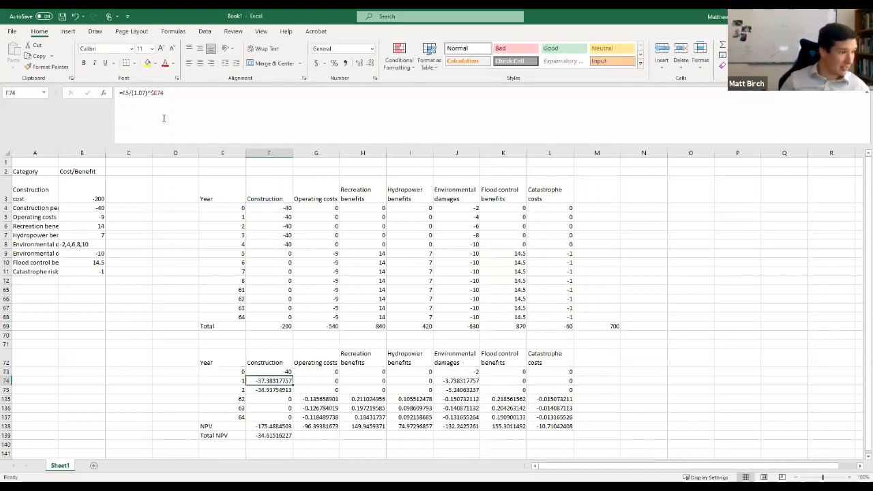
{"action": "left_click", "coordinate": [280, 371]}
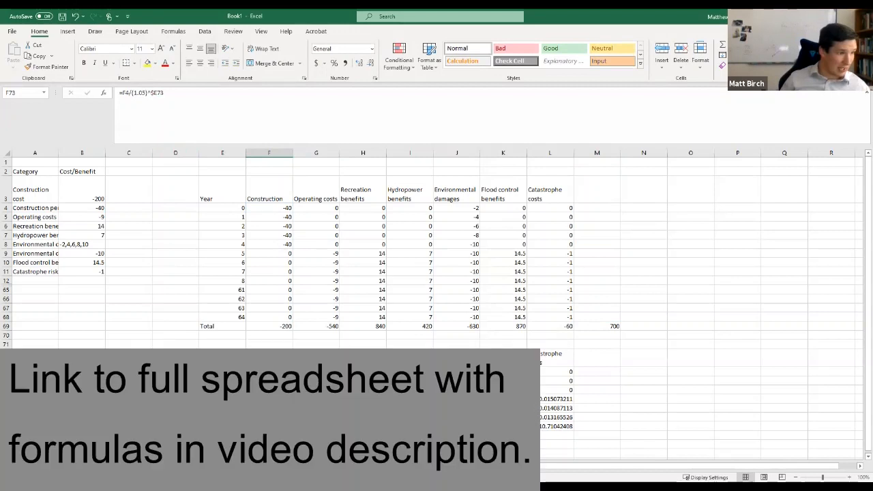
Fill the 5% discount formula from F73 down to F137 and across to column L, and check the total NPV in F139.
{"action": "key", "text": "shift+Down"}
{"action": "key", "text": "shift+Down"}
{"action": "key", "text": "shift+Down"}
{"action": "key", "text": "shift+Down"}
{"action": "key", "text": "shift+Down"}
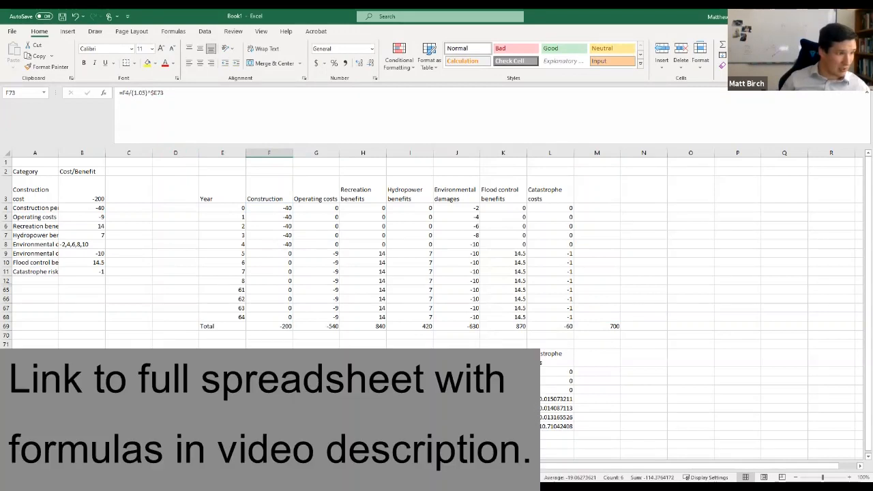
{"action": "left_click_drag", "start_coordinate": [293, 421], "coordinate": [573, 421]}
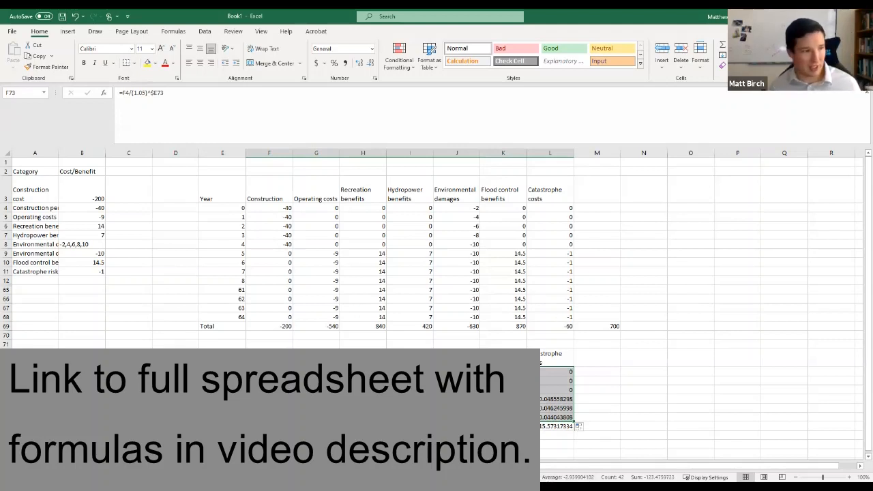
{"action": "left_click", "coordinate": [269, 435]}
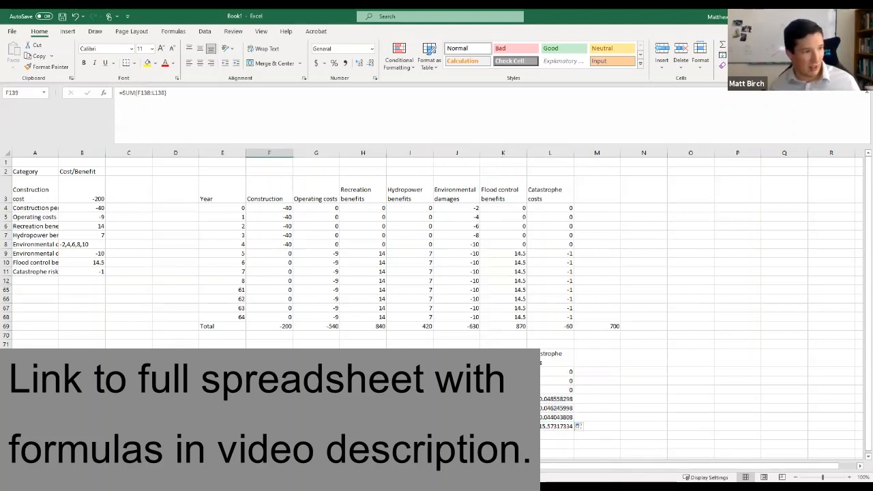